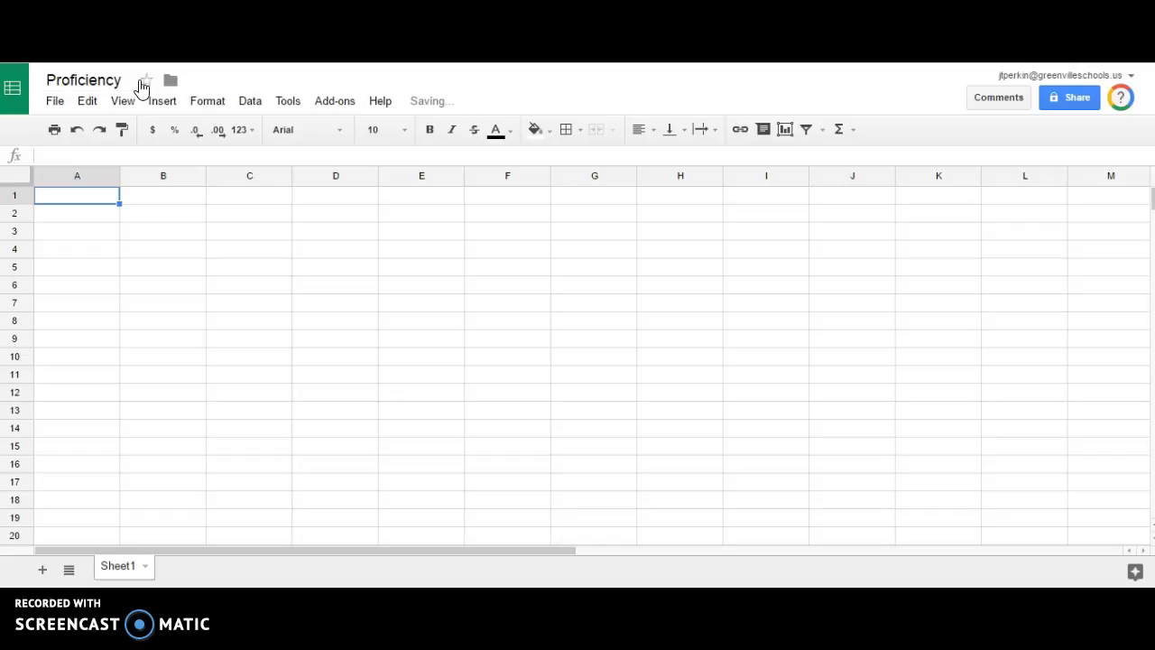
- Browse the My Drive folders available as destinations for moving the Proficiency spreadsheet
click(170, 83)
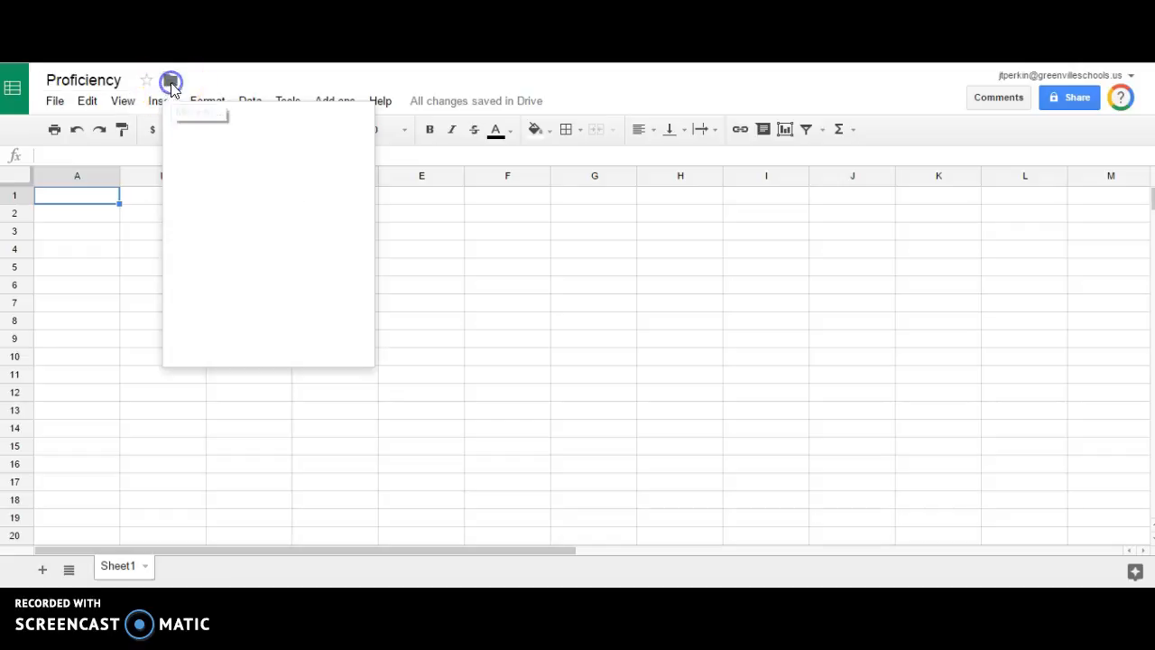
click(214, 345)
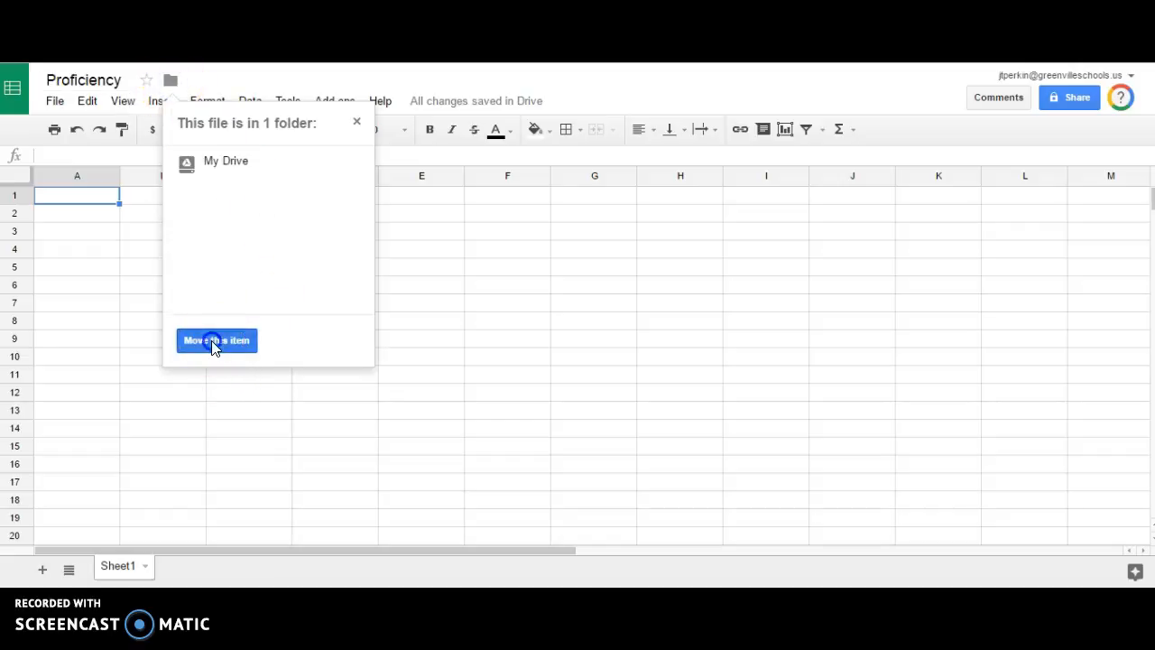
click(351, 156)
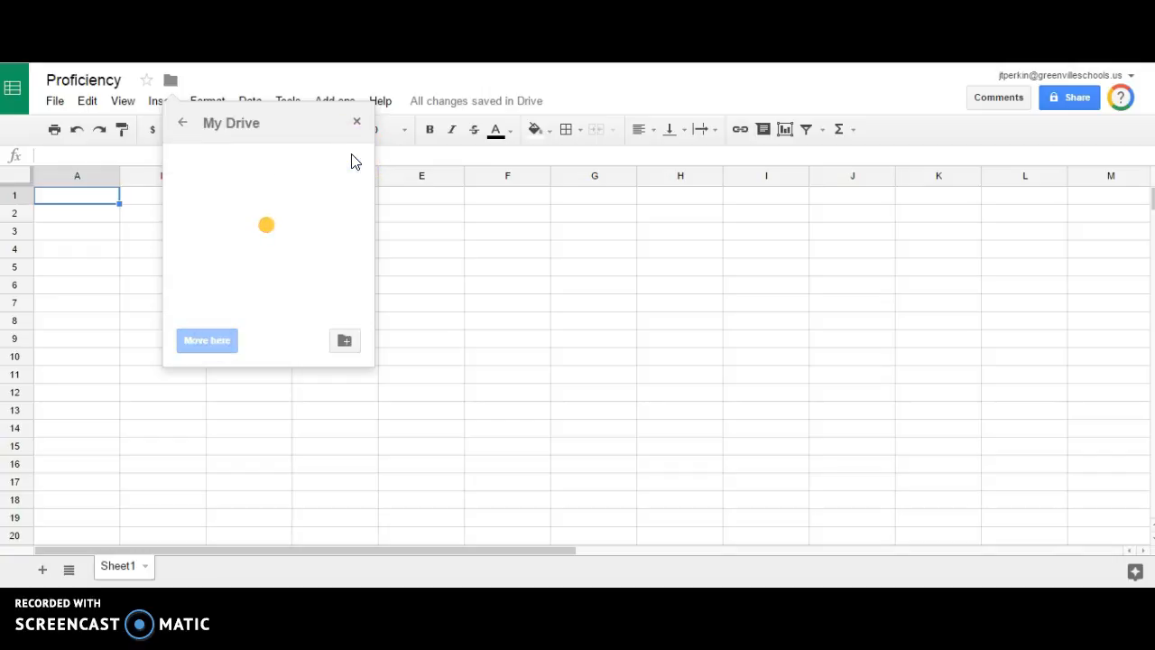
click(229, 340)
drag(370, 157, 362, 216)
scroll(295, 227, up, 2)
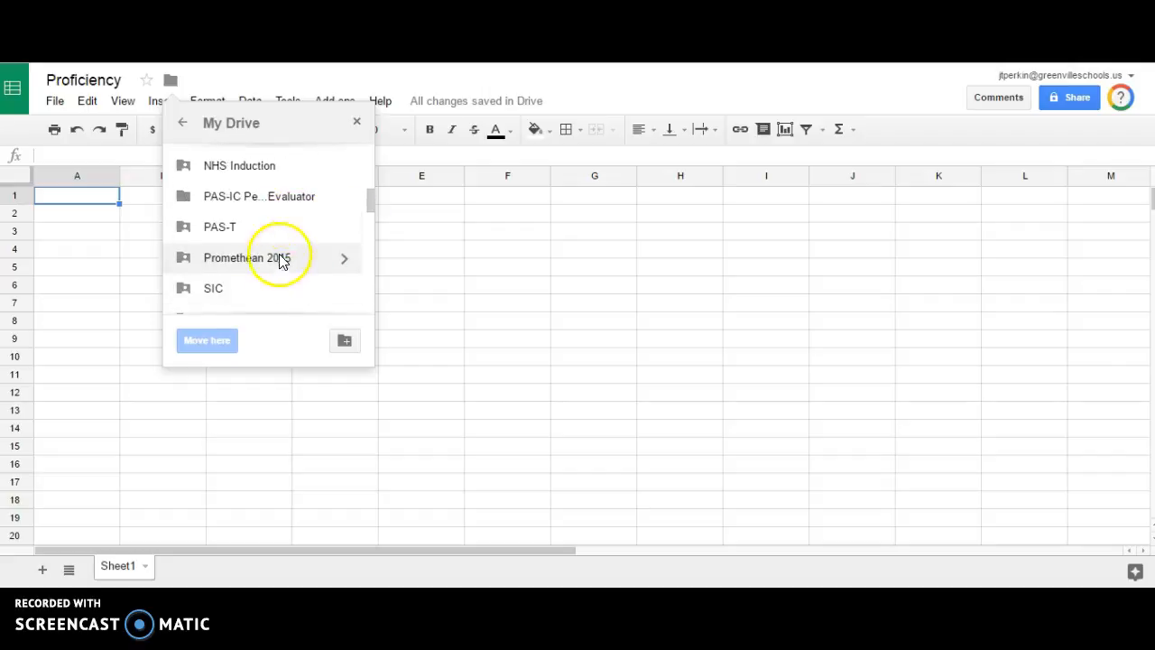
click(216, 343)
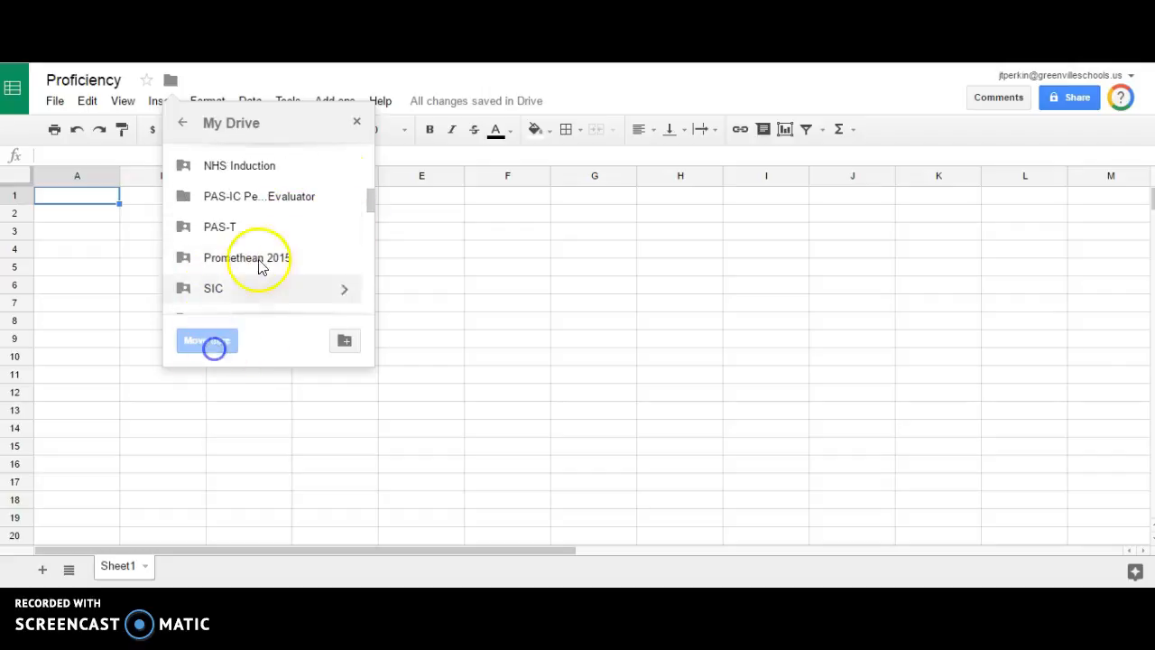
click(359, 124)
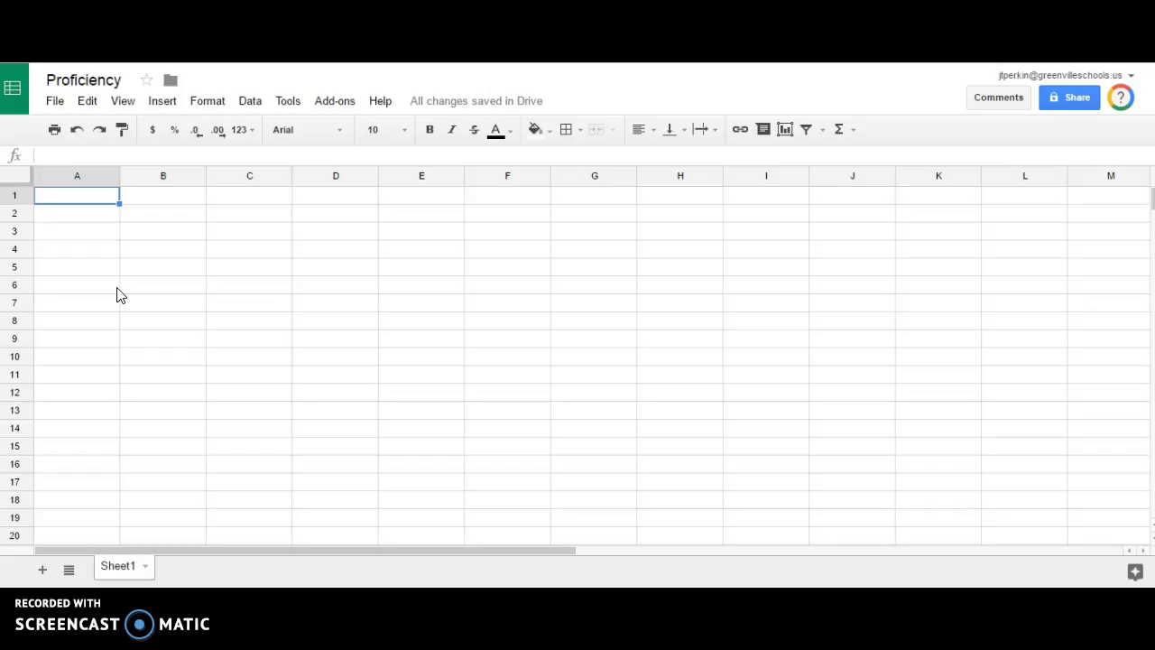
- Enter the column headings Supplies in A1 and Cost in B1 and make both bold
text(Supplies)
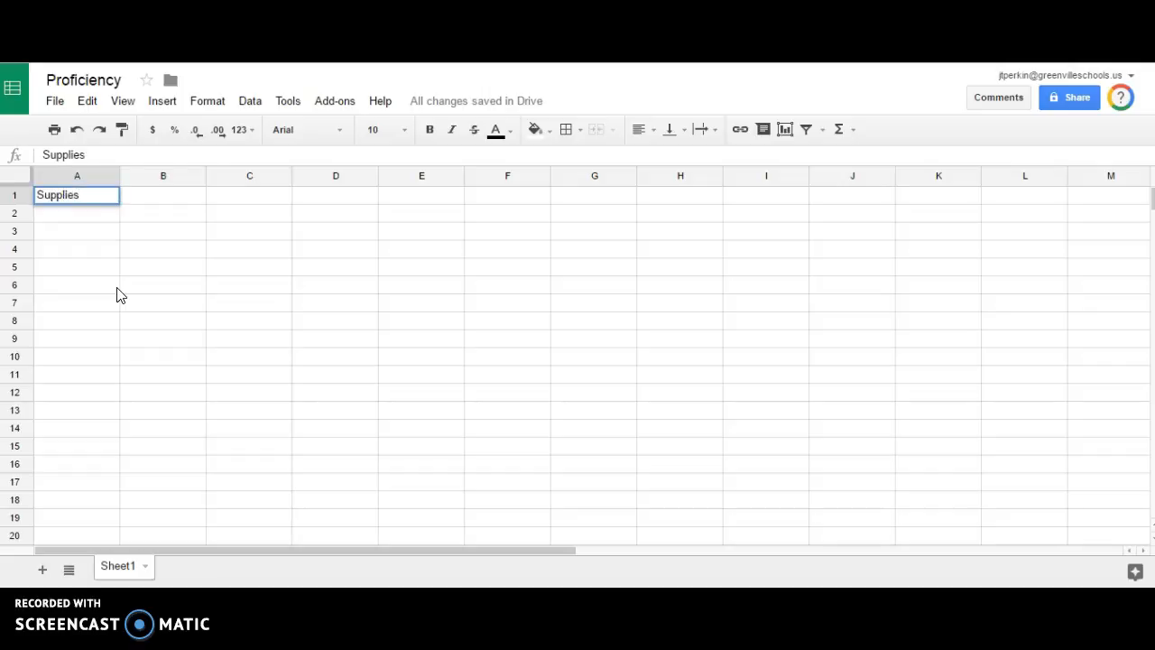
key(Tab)
text(Cos)
key(Return)
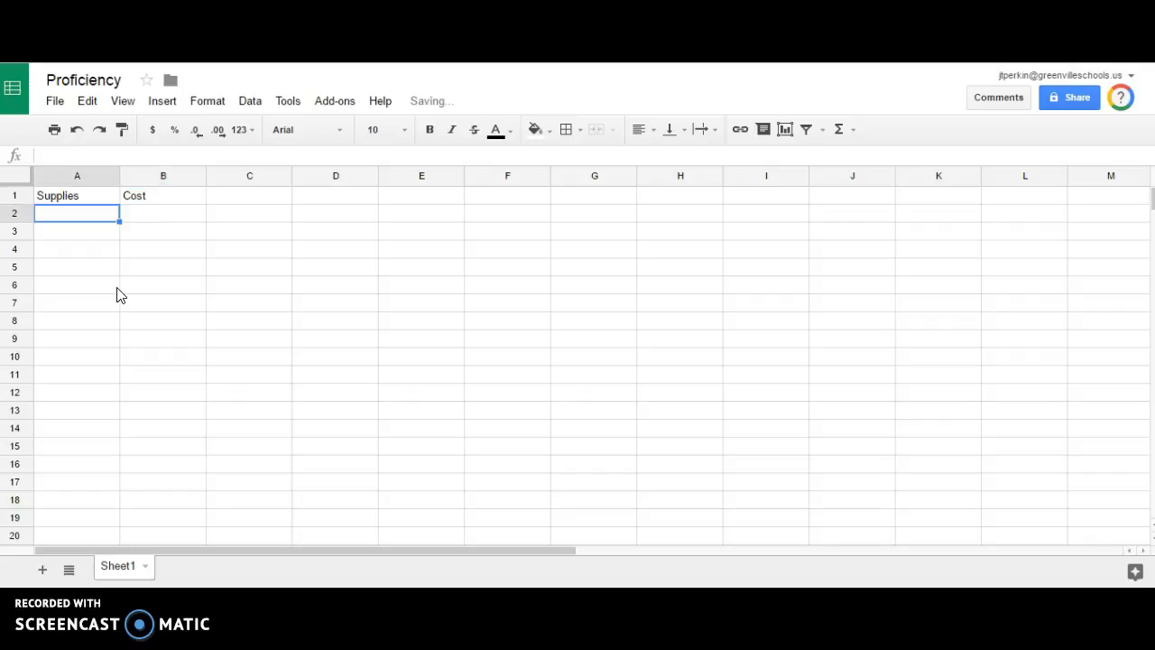
drag(100, 197, 165, 200)
click(433, 129)
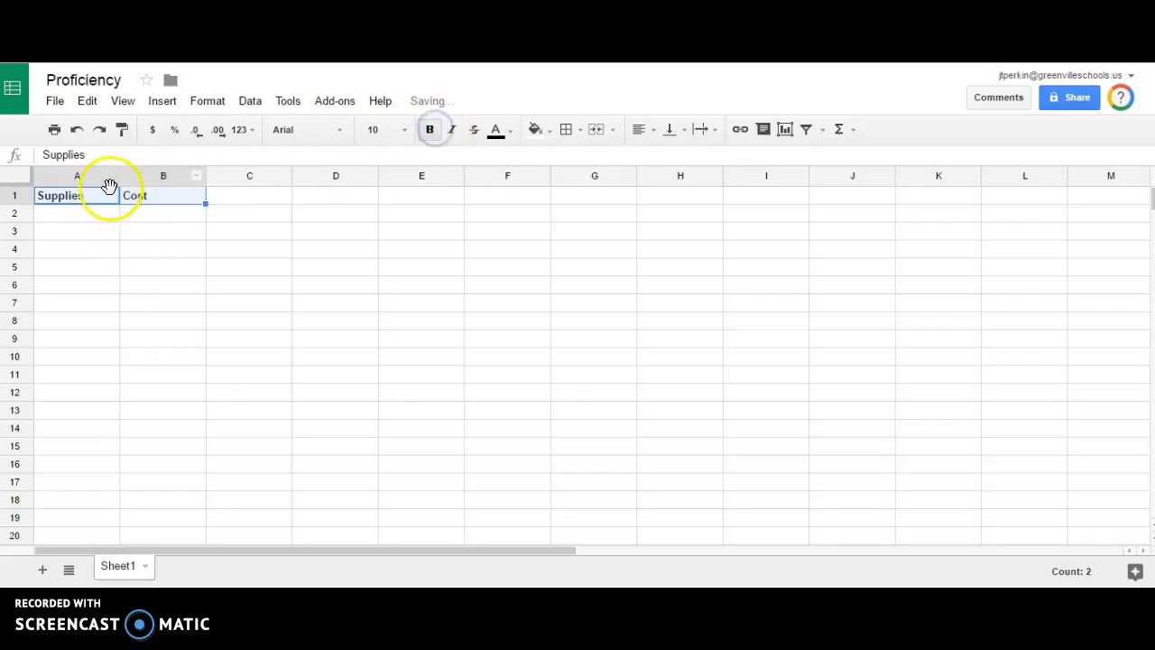
- List pencils, paper, rulers and calculators under Supplies in cells A2 to A5
click(104, 213)
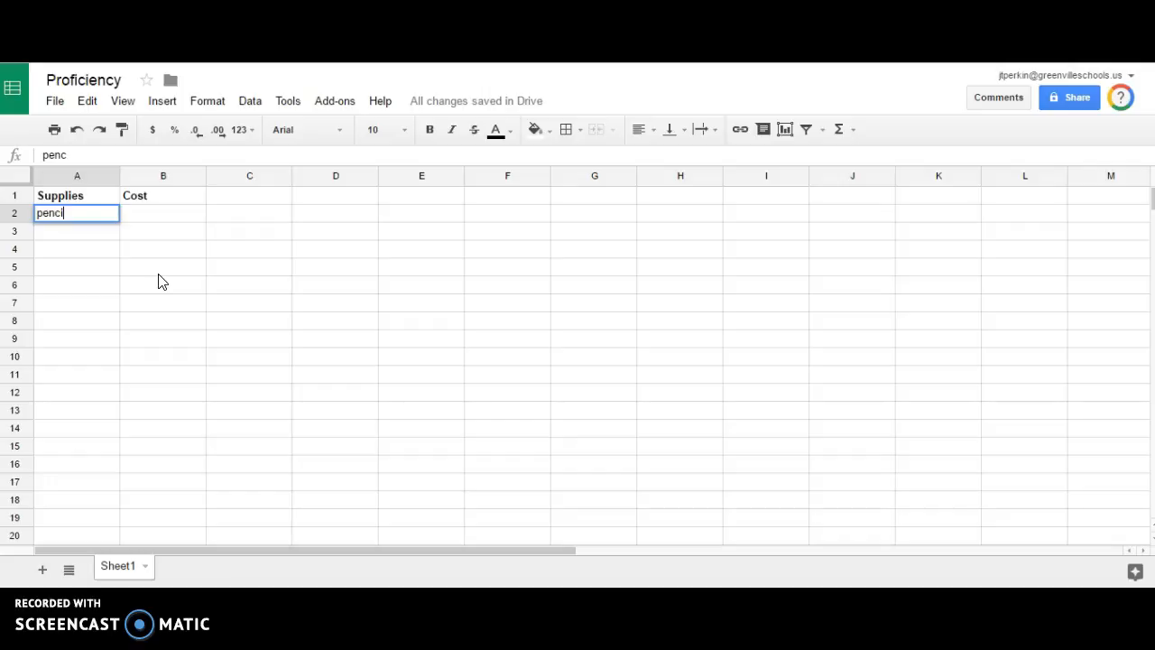
key(Return)
text(paper)
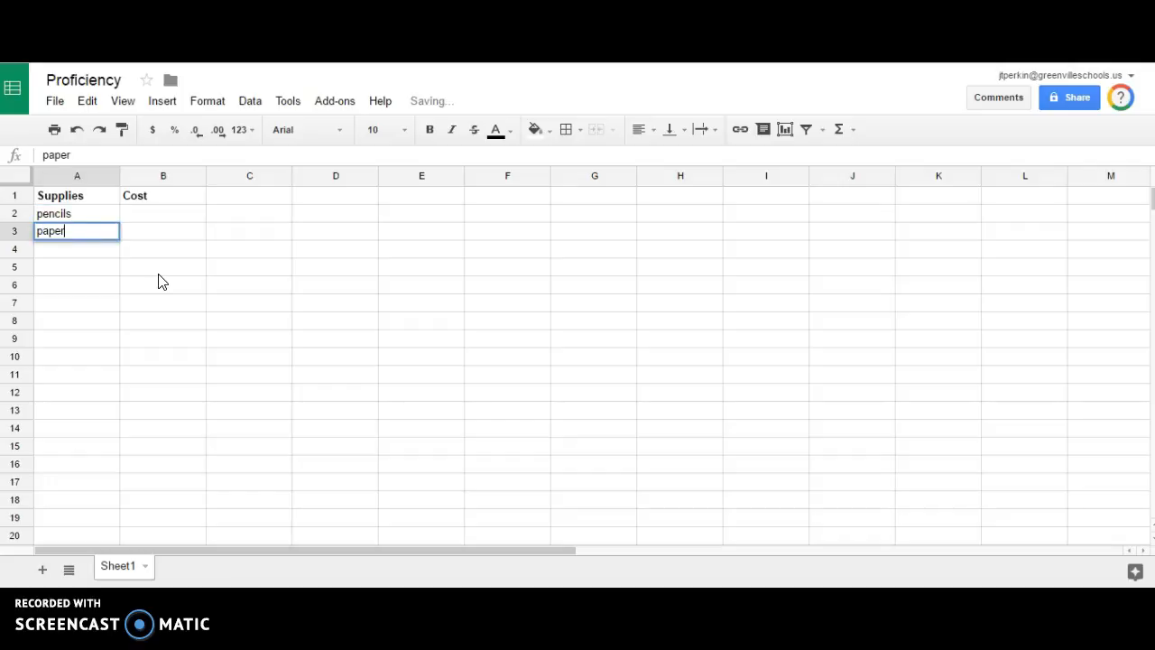
key(Return)
text(rulers)
key(Return)
text(calculators)
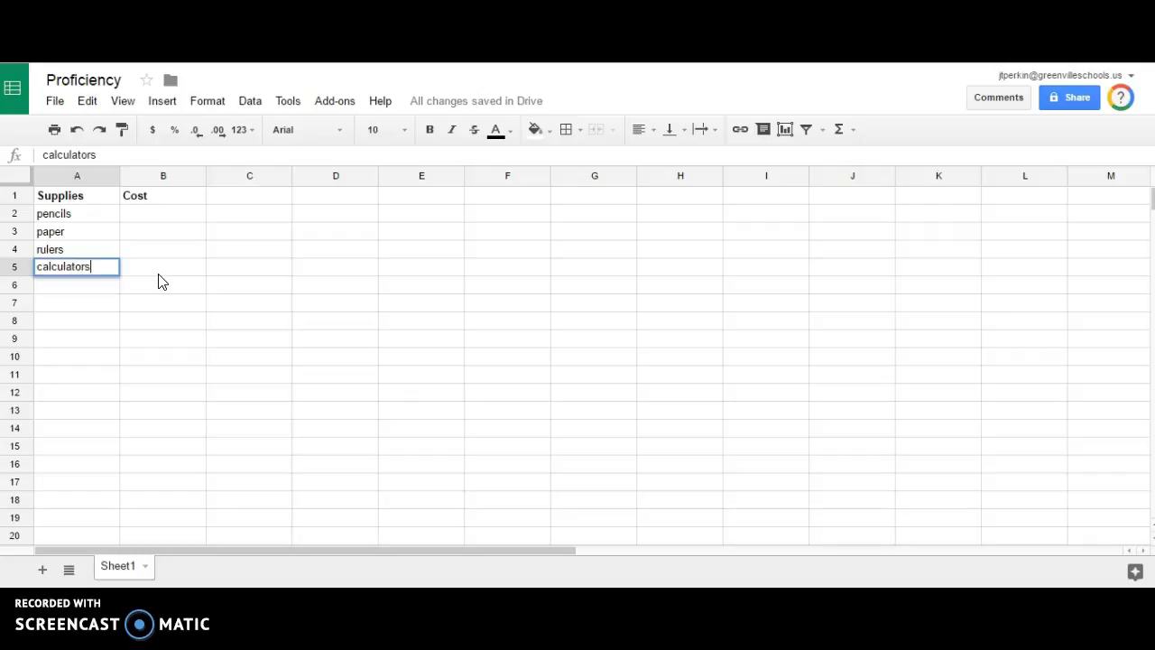
key(Return)
- Enter the costs 20, 30, 20 and 50 in cells B2 to B5
click(184, 213)
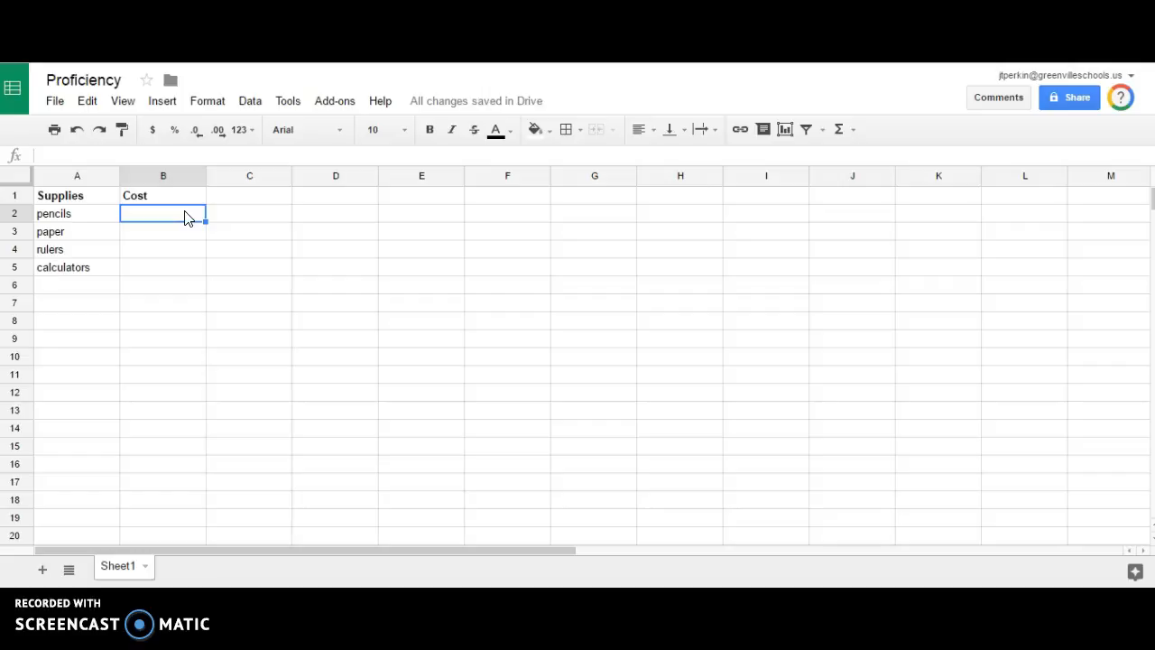
text(20)
key(Return)
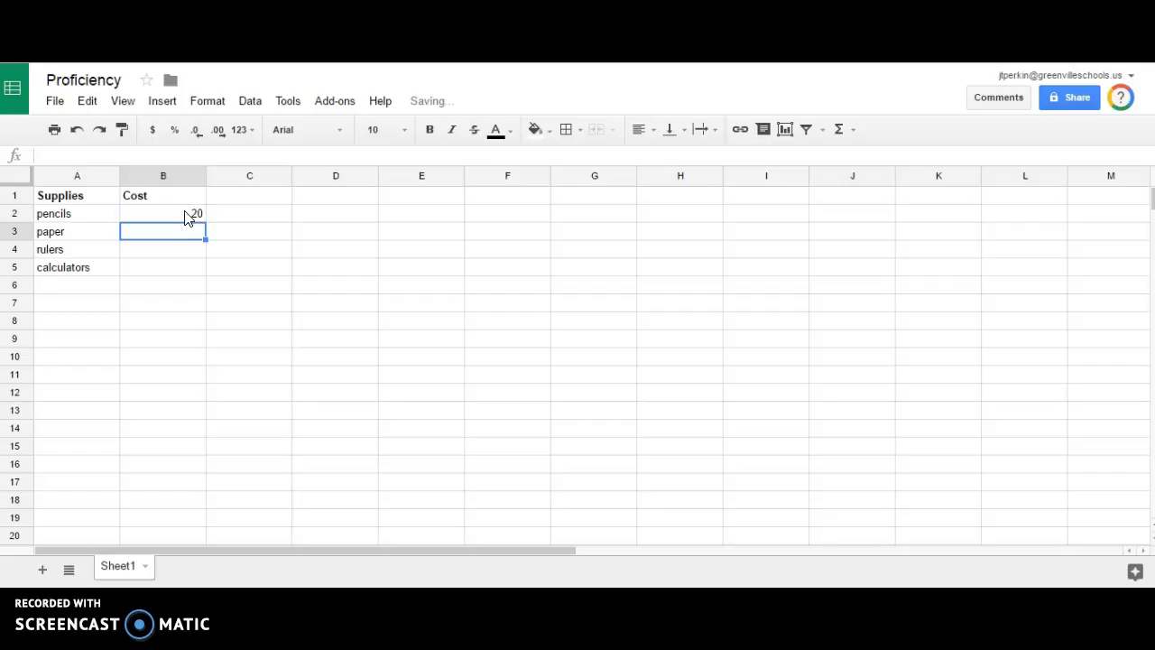
text(30)
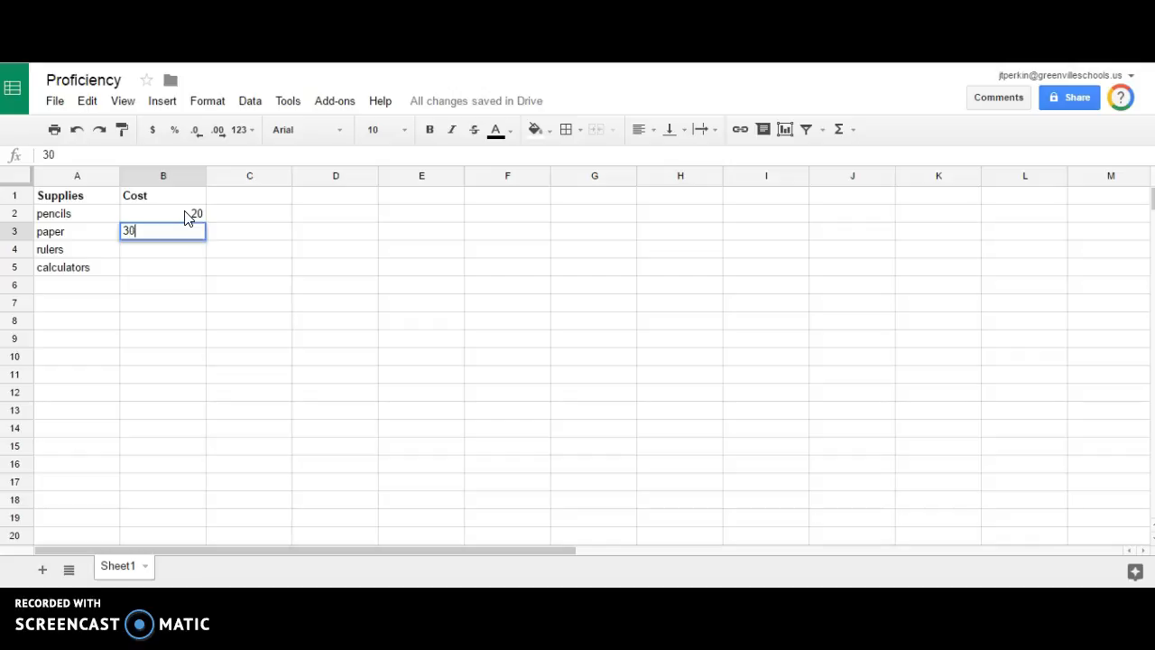
key(Return)
text(20)
key(Return)
text(50)
key(Return)
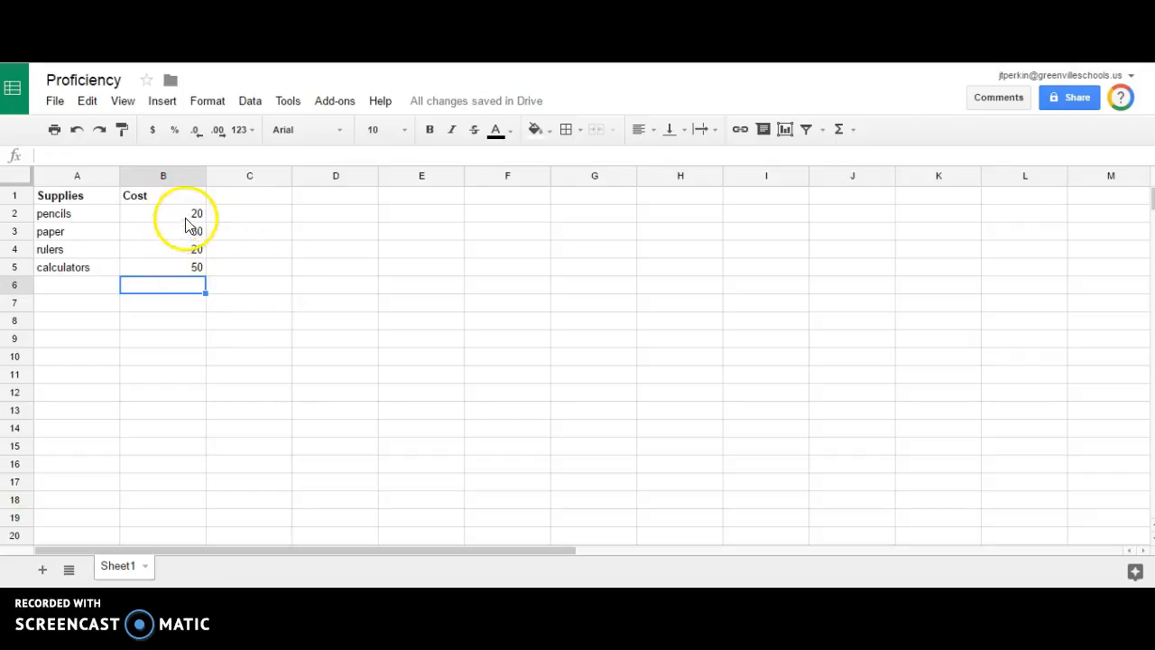
- Format the cost values in B2:B5 as currency in dollars
click(187, 217)
drag(187, 216, 185, 265)
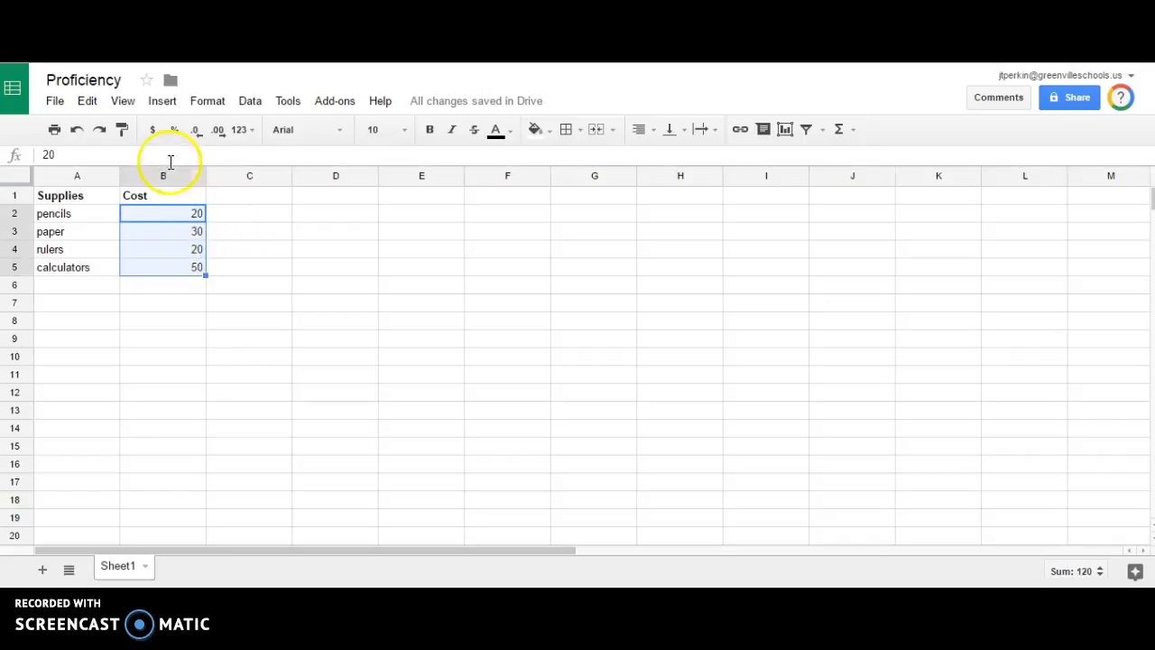
click(154, 131)
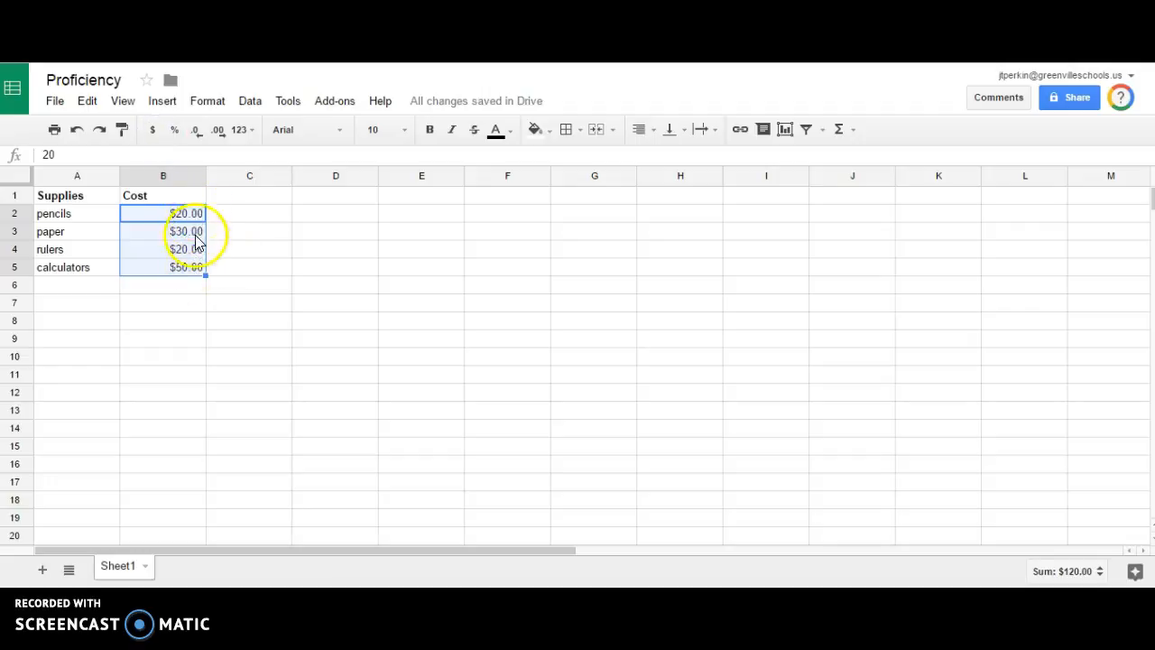
- Add up the costs in cell B6 with the formula =SUM(B2:B5)
click(190, 285)
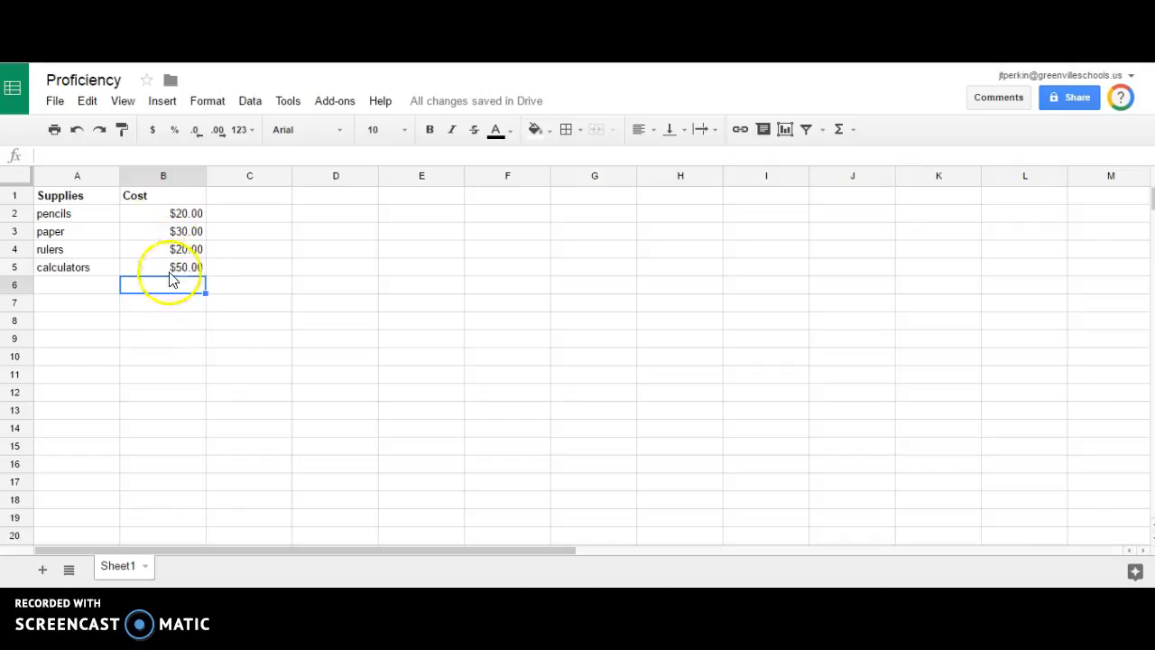
click(42, 155)
click(191, 286)
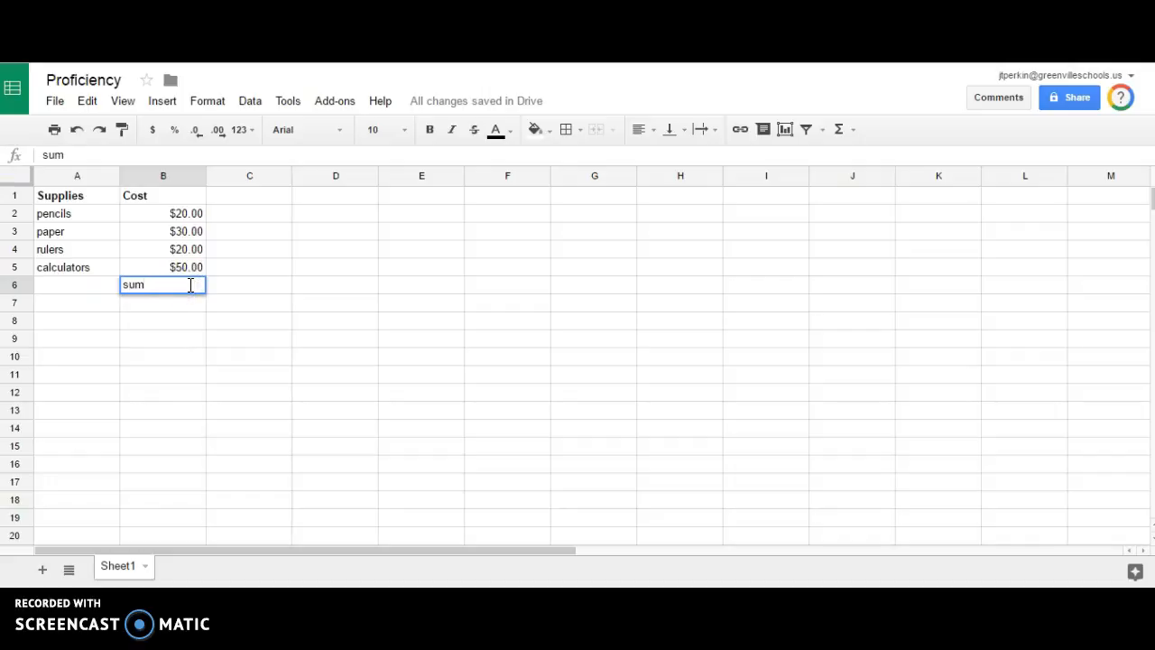
text(=)
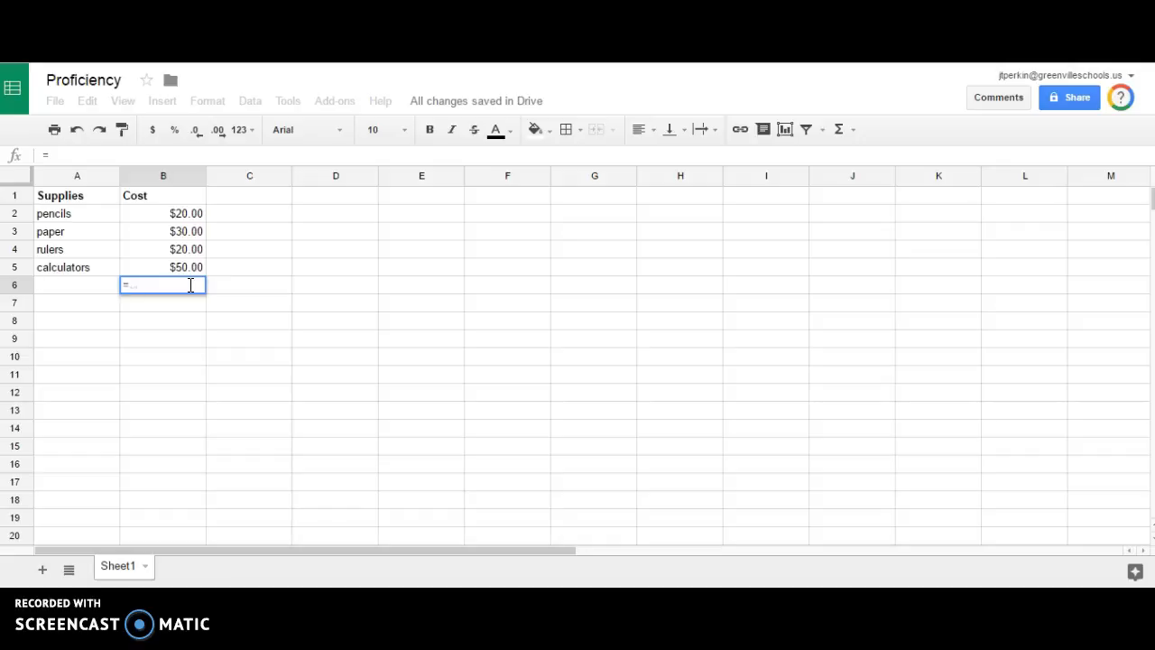
text(sum)
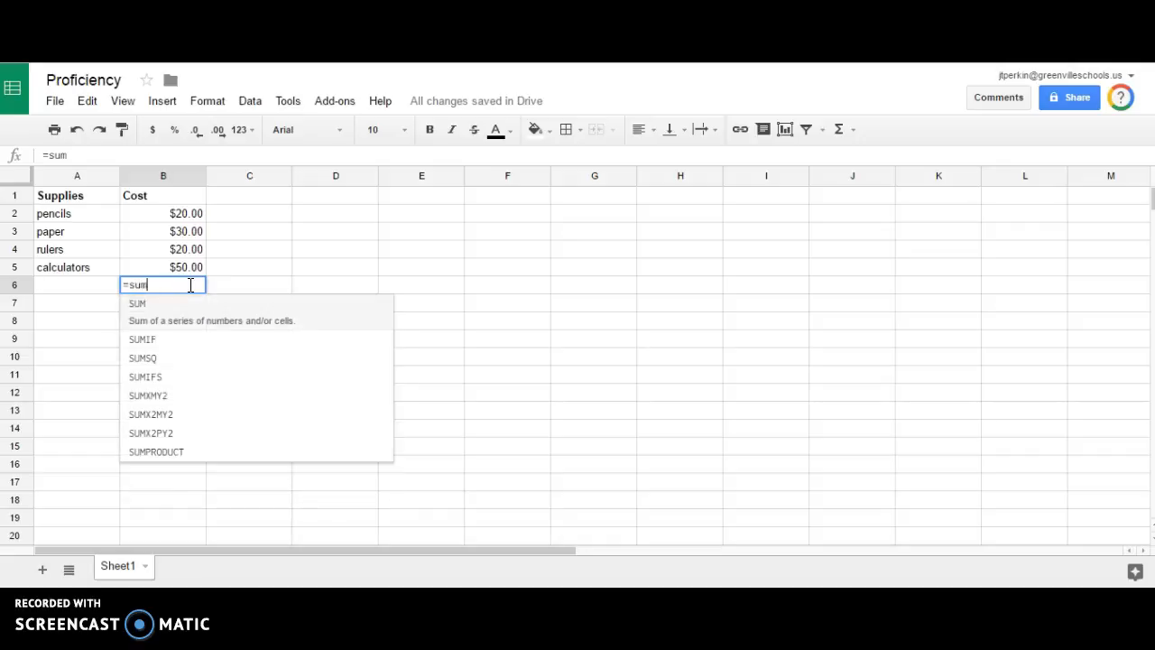
click(150, 307)
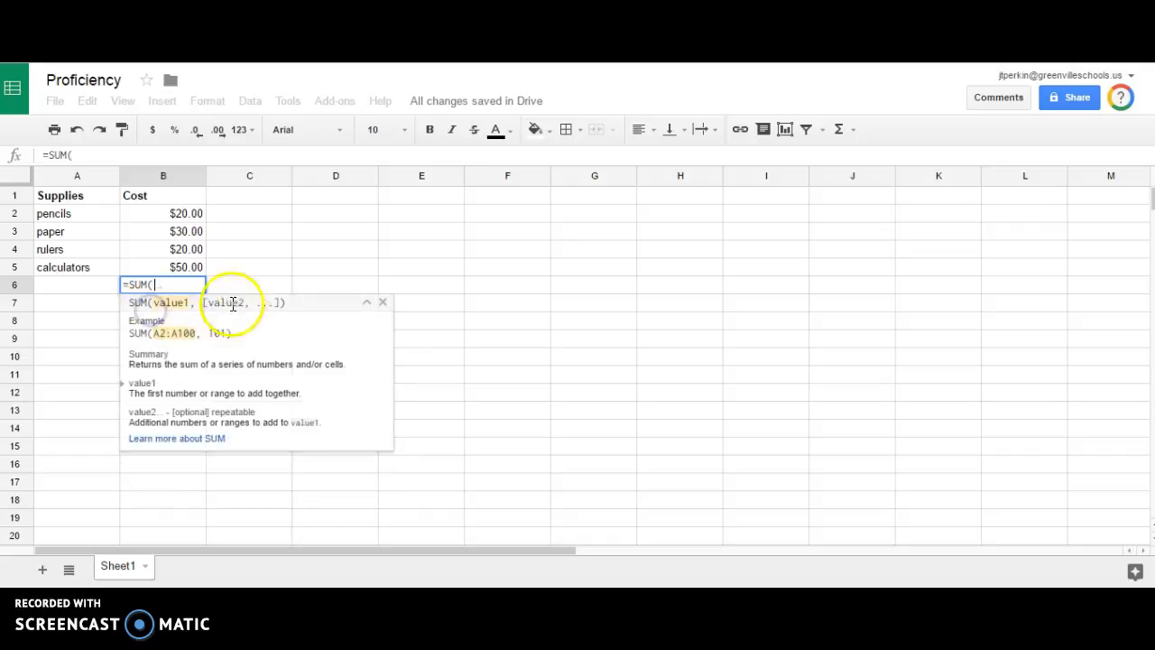
drag(185, 214, 184, 252)
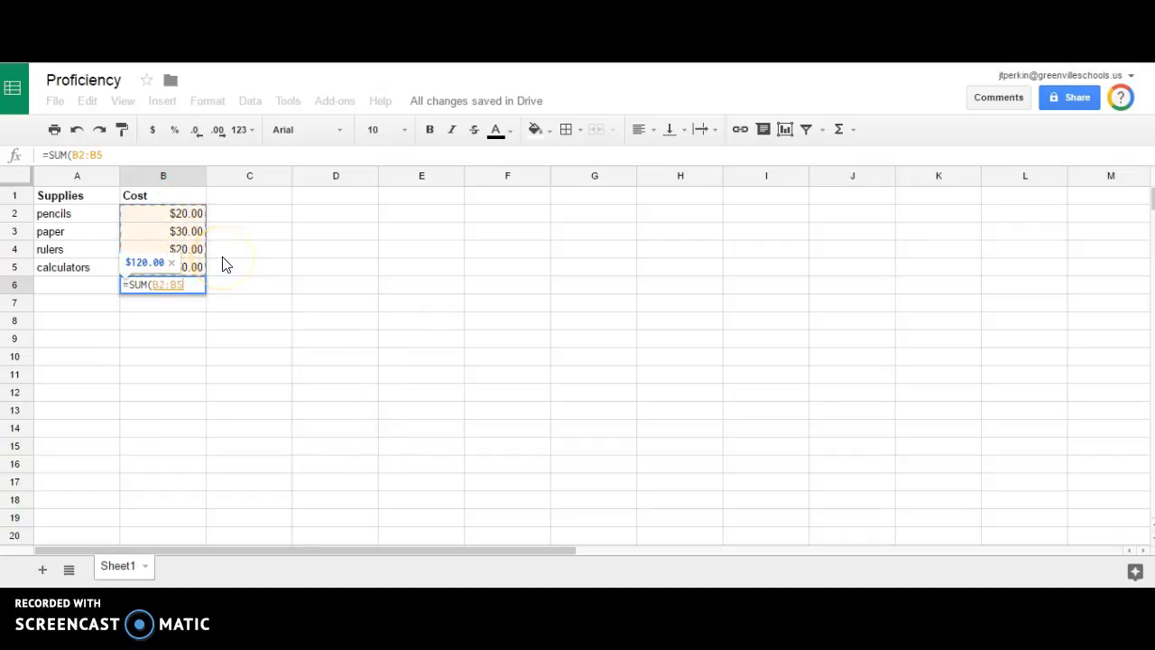
text())
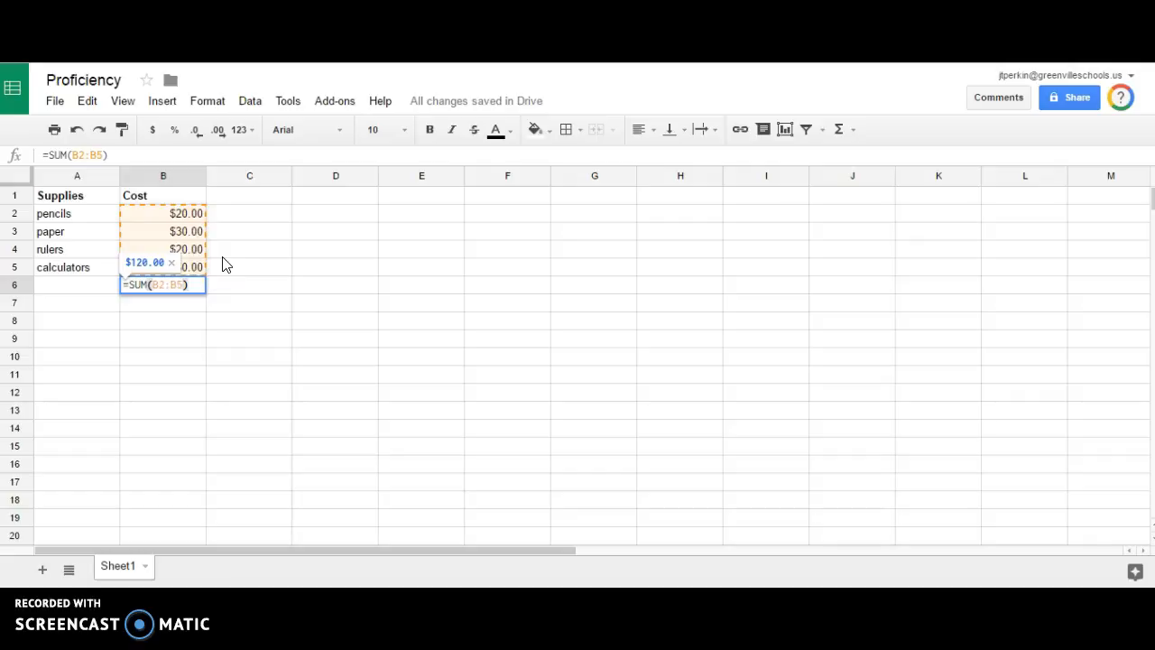
key(Return)
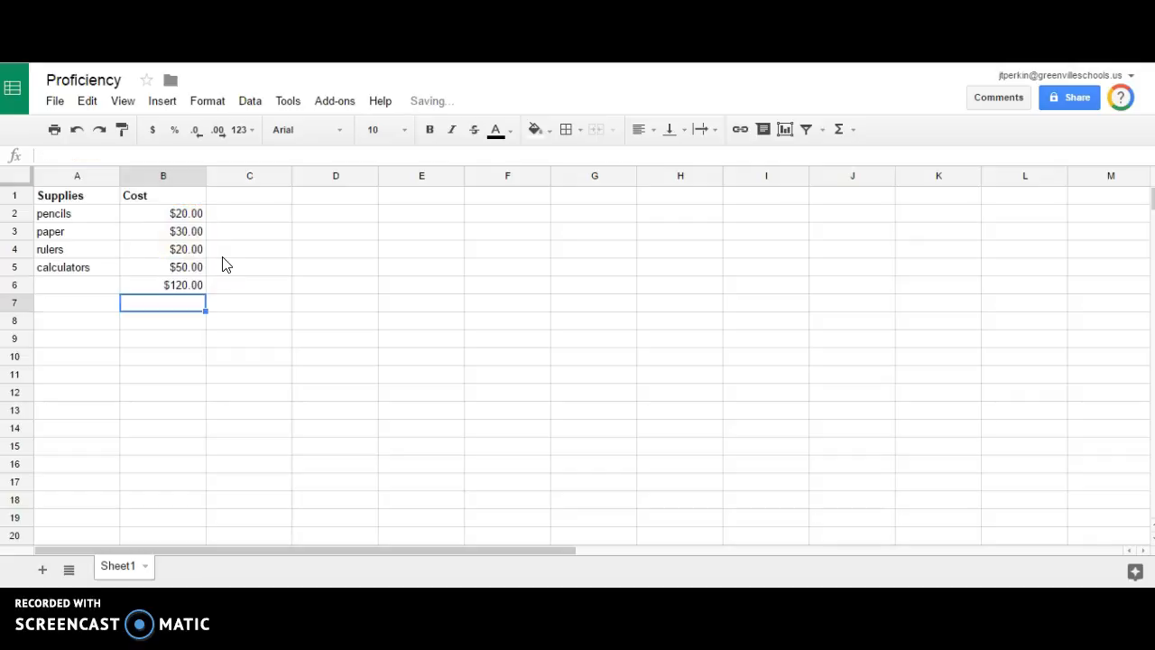
- Change the cost of paper in B3 to 25 and check the sum in B6
click(172, 285)
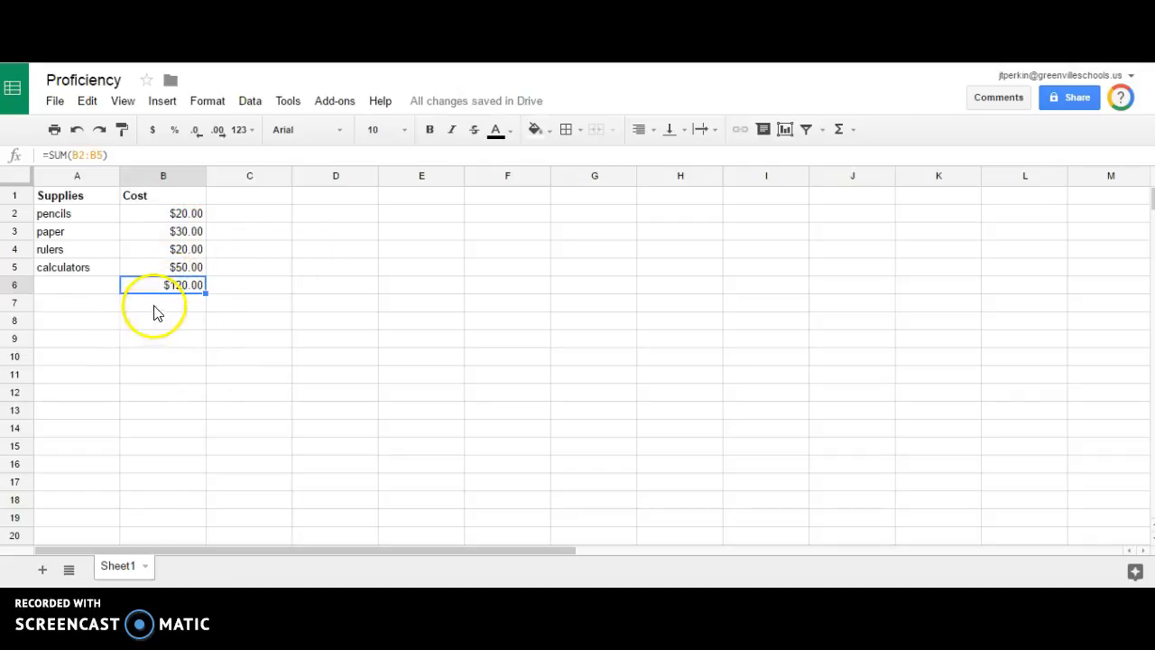
click(191, 214)
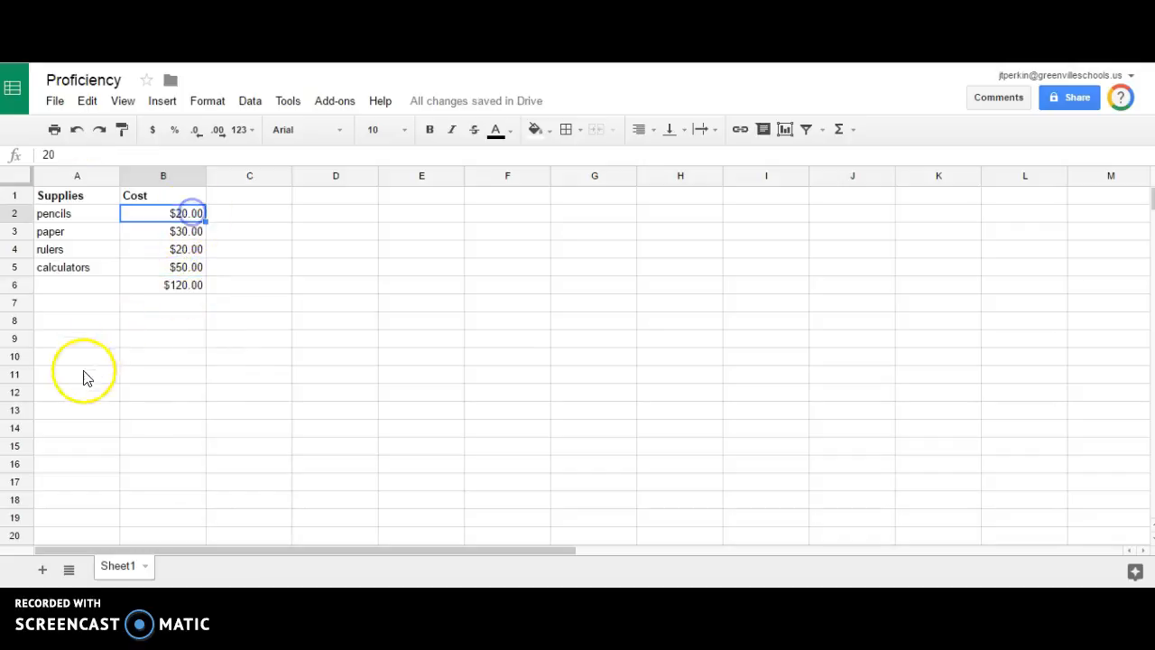
click(193, 234)
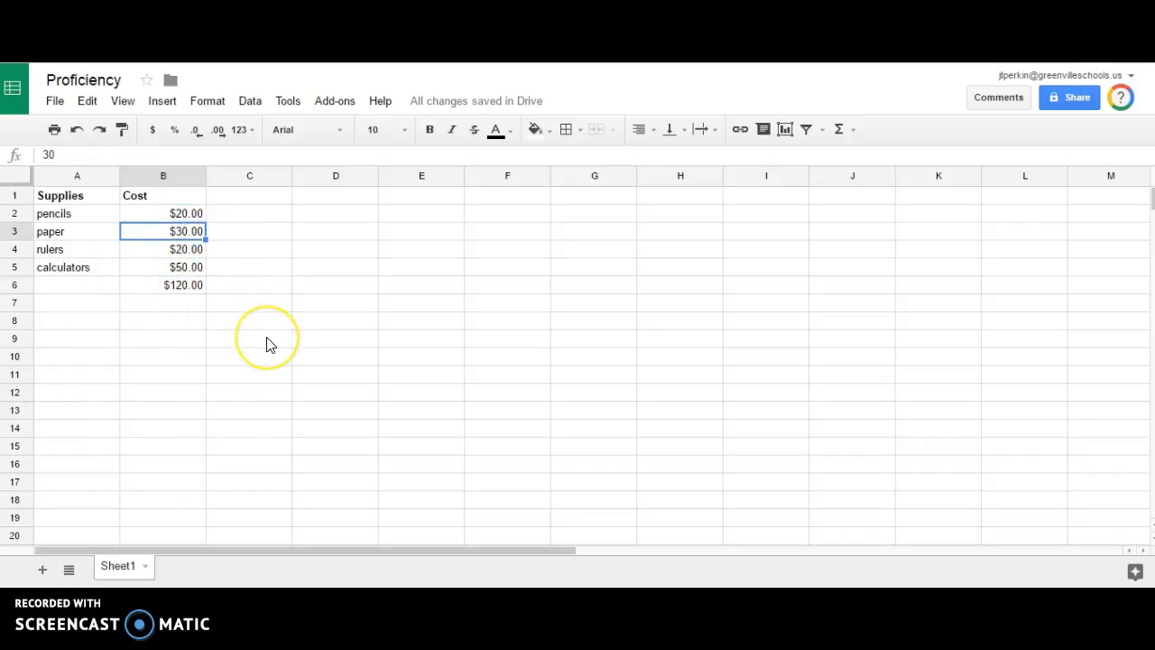
text(25)
key(Return)
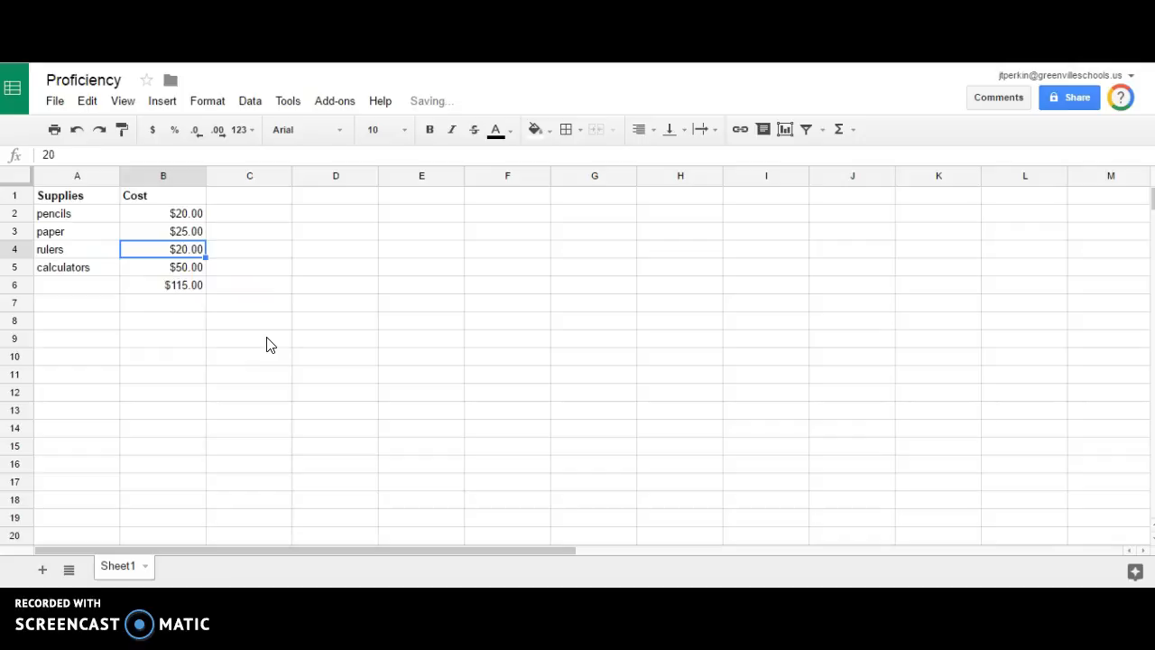
click(176, 293)
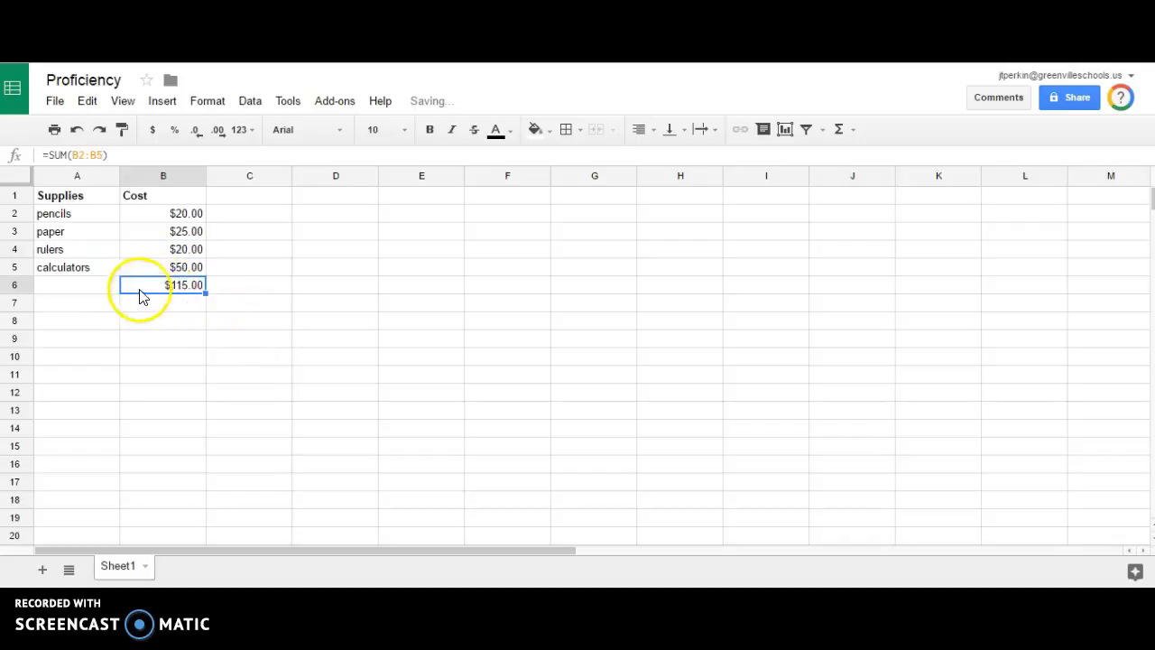
click(855, 129)
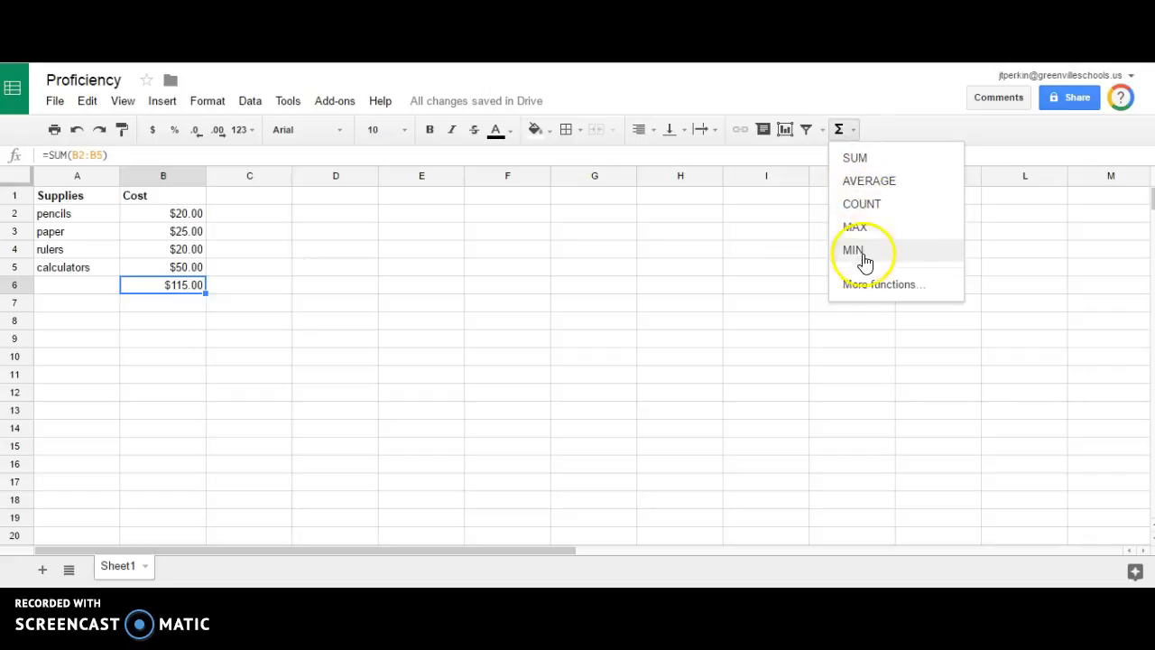
click(851, 126)
click(850, 131)
click(850, 132)
click(842, 133)
click(842, 133)
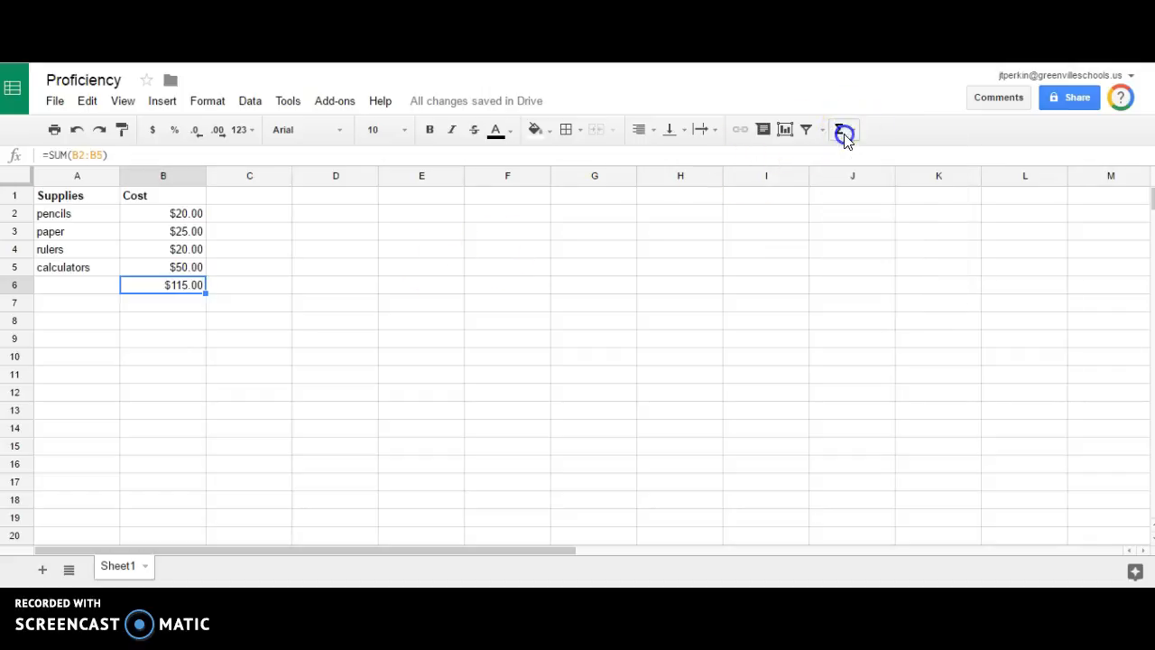
- Label the sum row by entering Total in cell A6
click(75, 285)
text(Total)
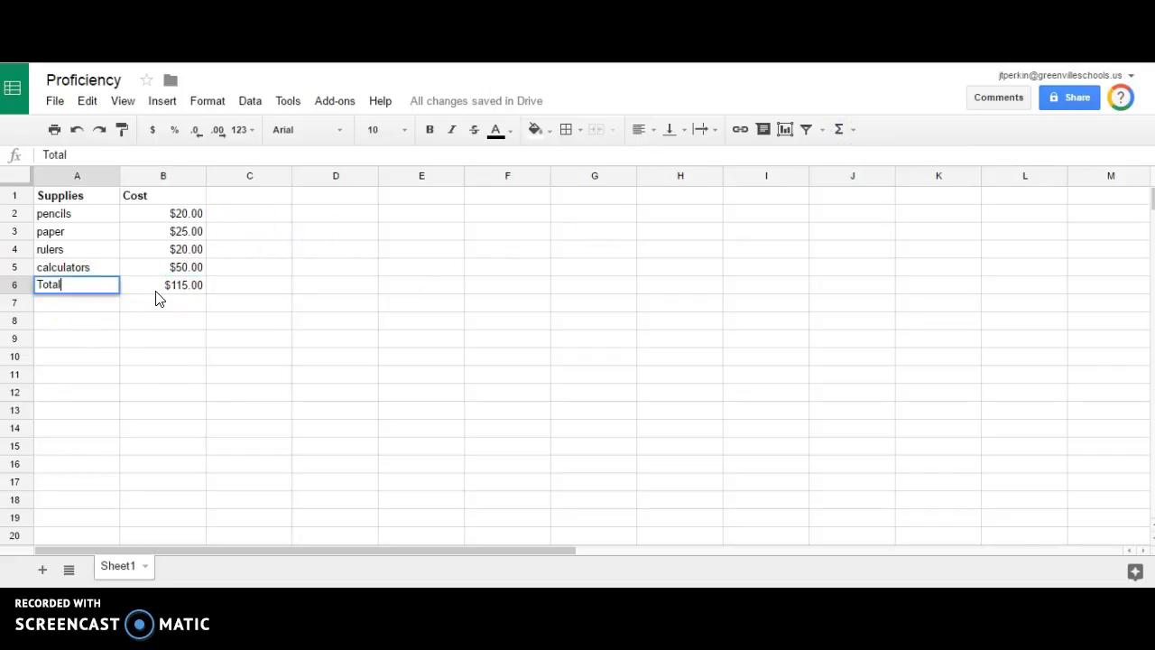
key(Return)
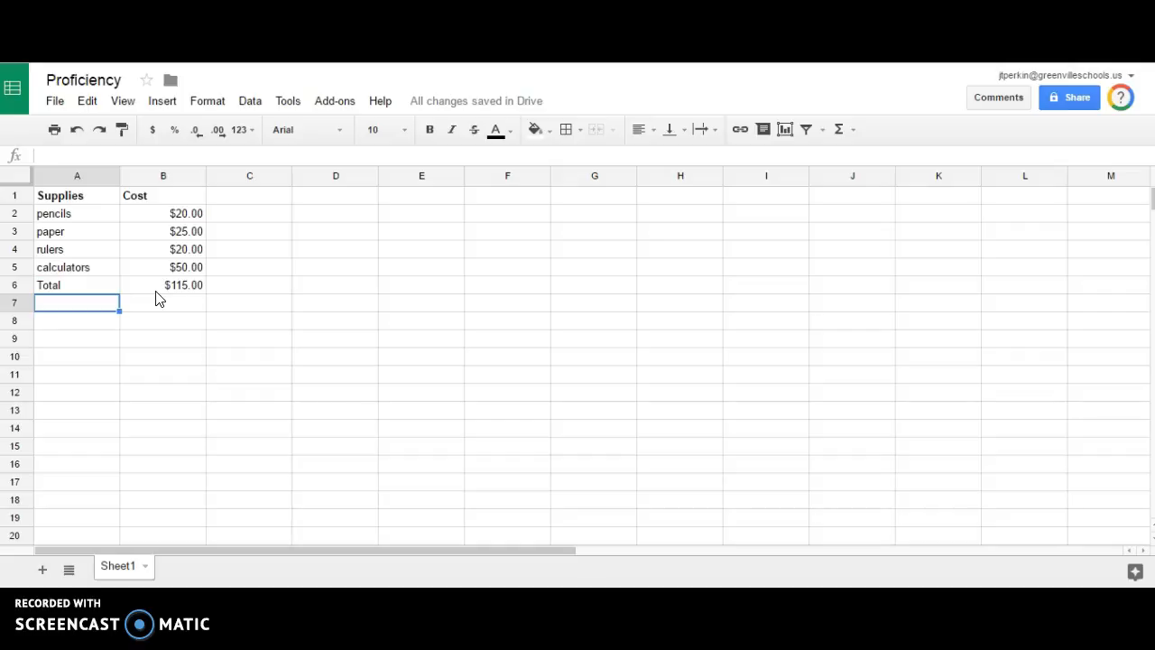
- Label cell A7 Cheapest, find the lowest cost in B7 with =MIN(B2:B5), and compare it with the ruler and pencil costs
text(M)
click(155, 298)
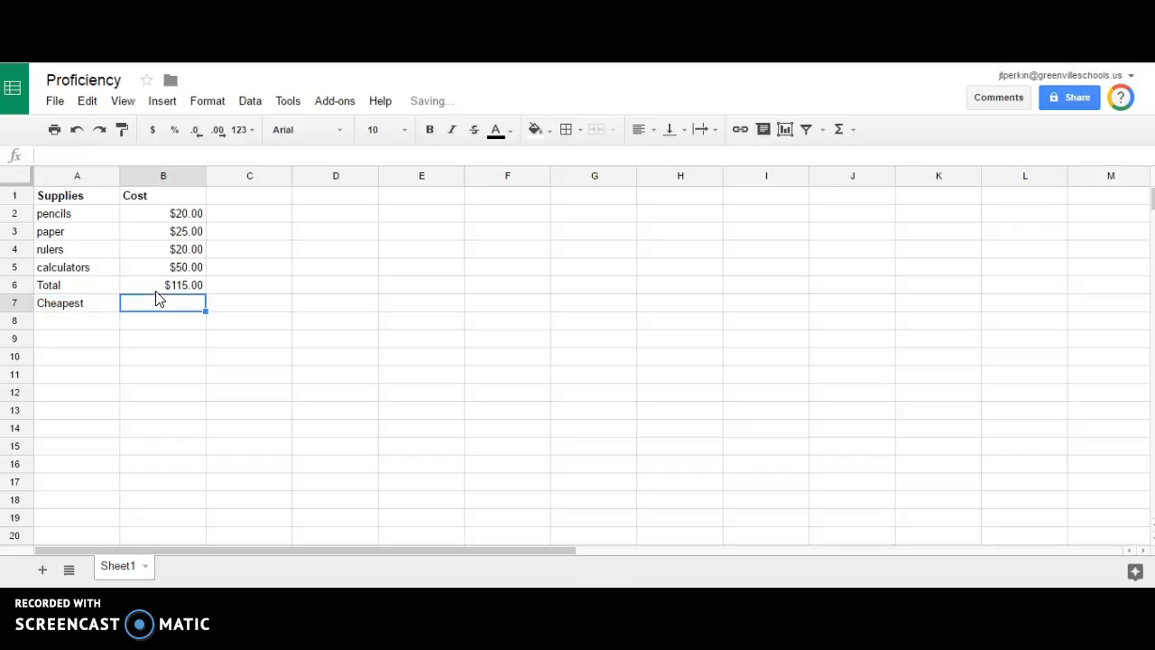
click(839, 129)
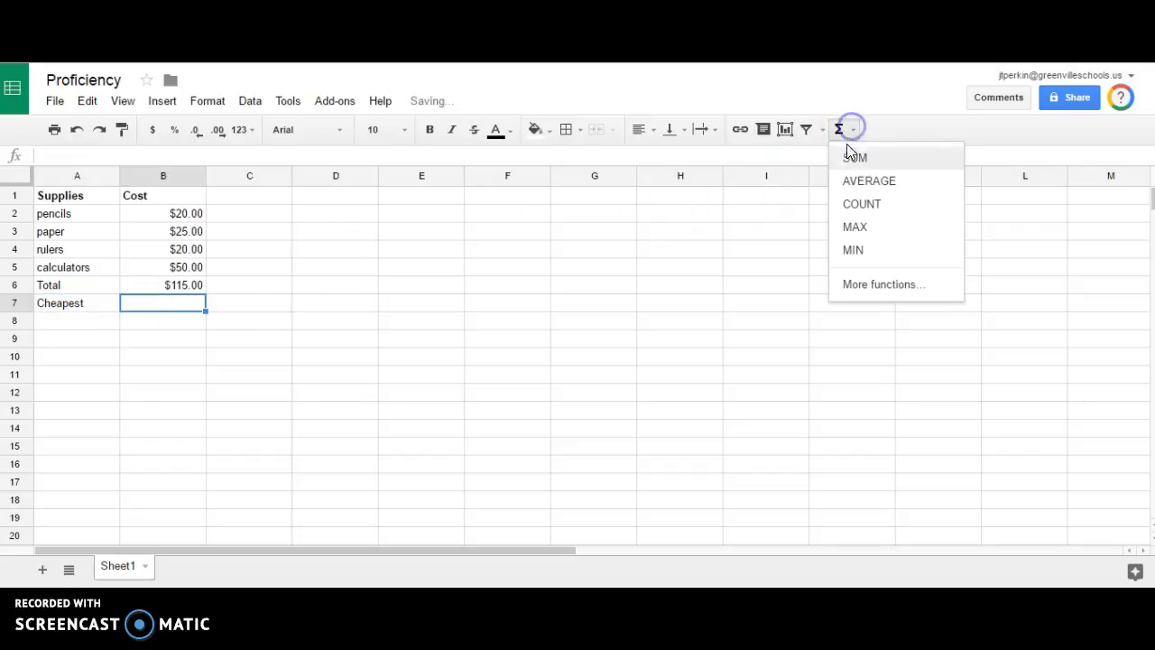
click(872, 255)
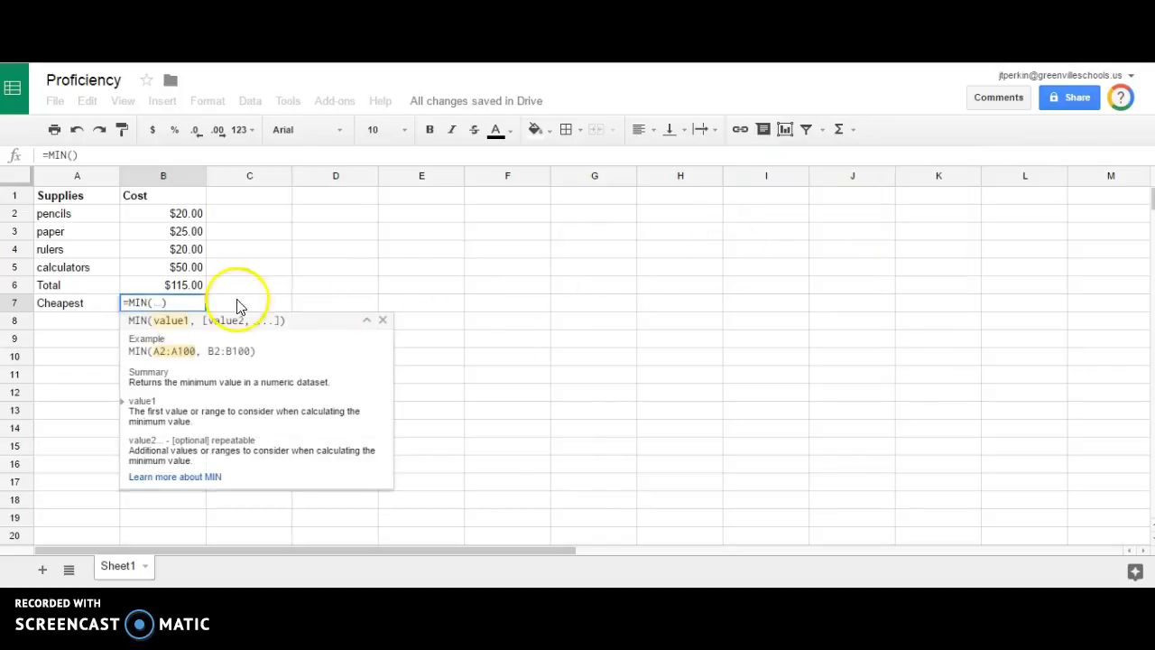
drag(183, 216, 185, 261)
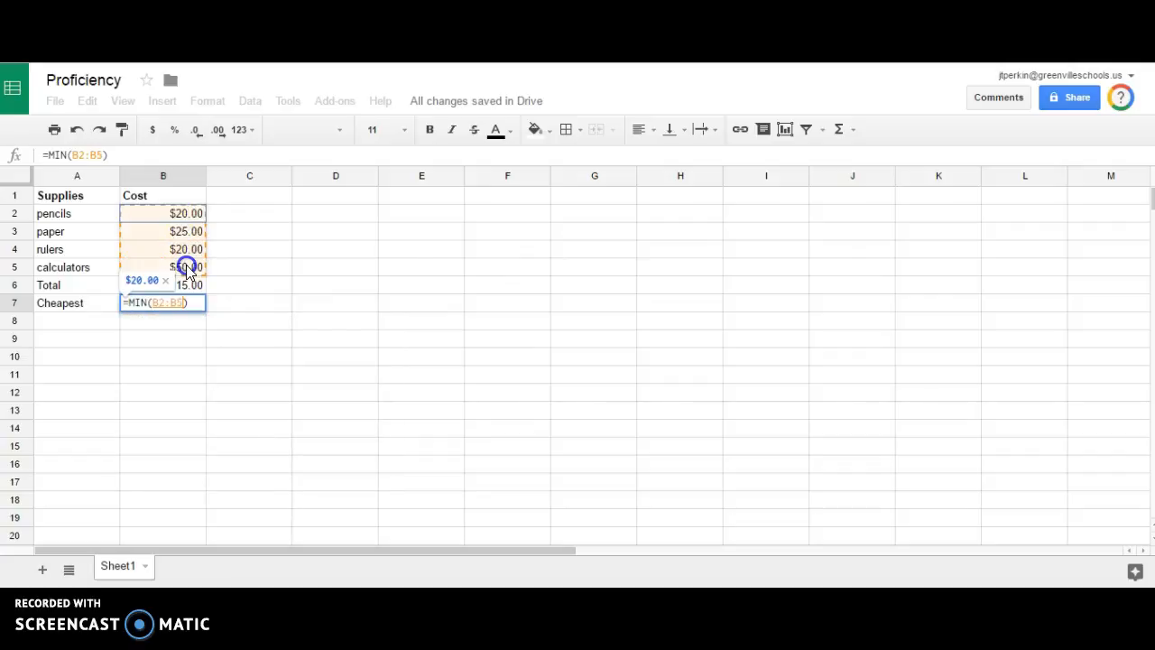
drag(187, 269, 187, 270)
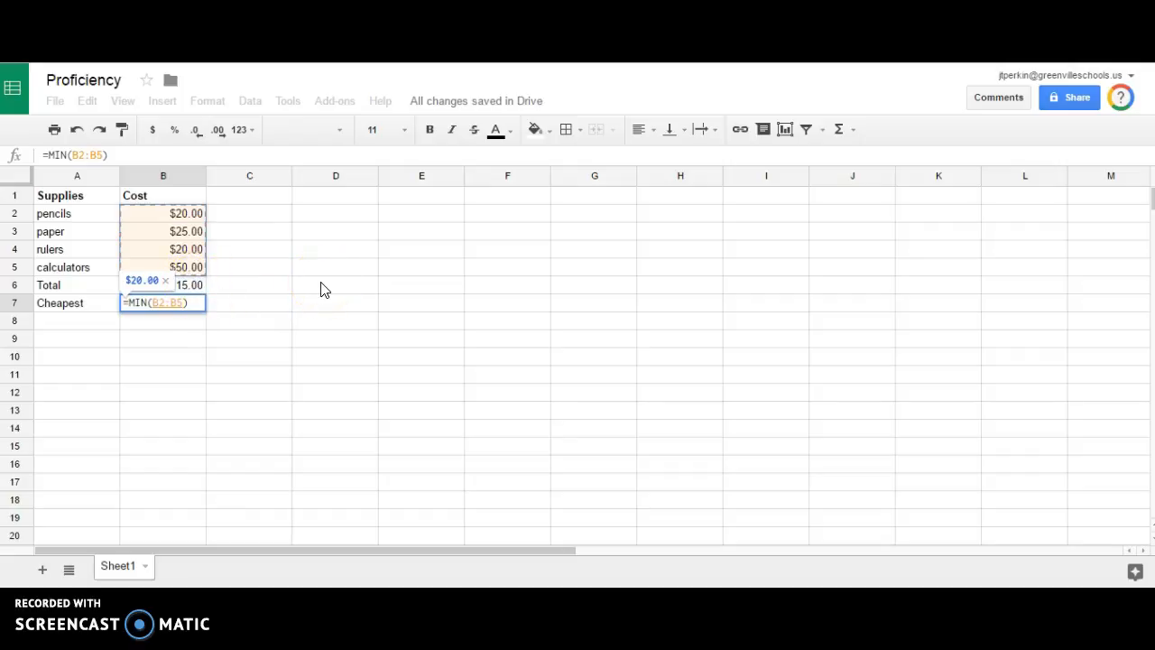
key(Return)
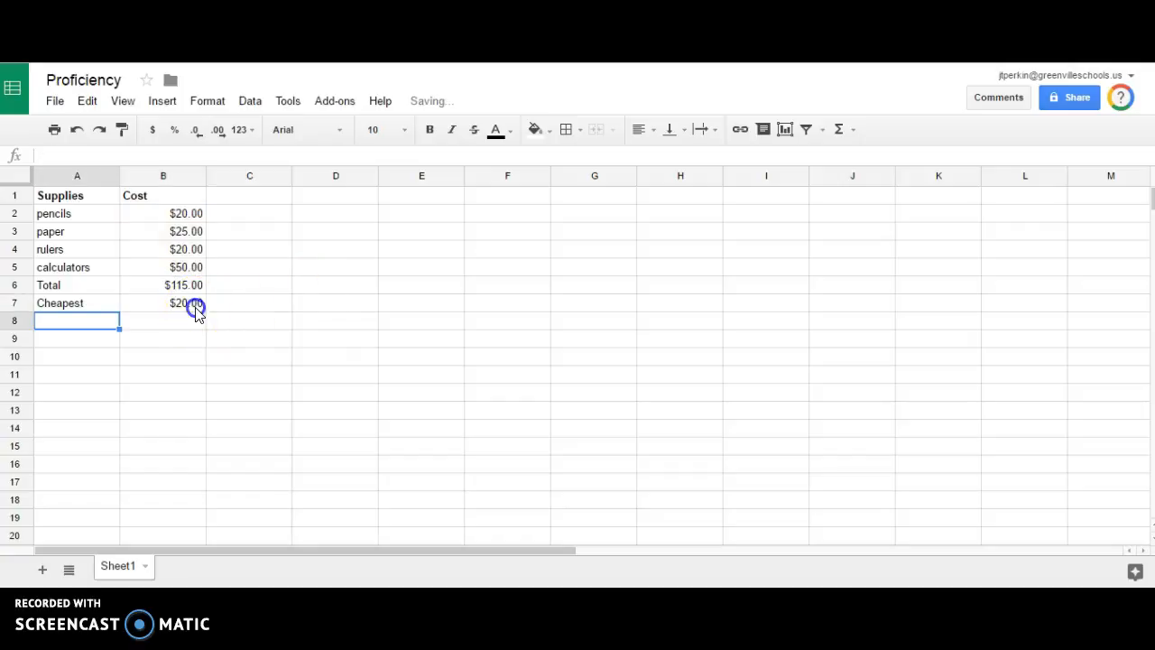
click(193, 305)
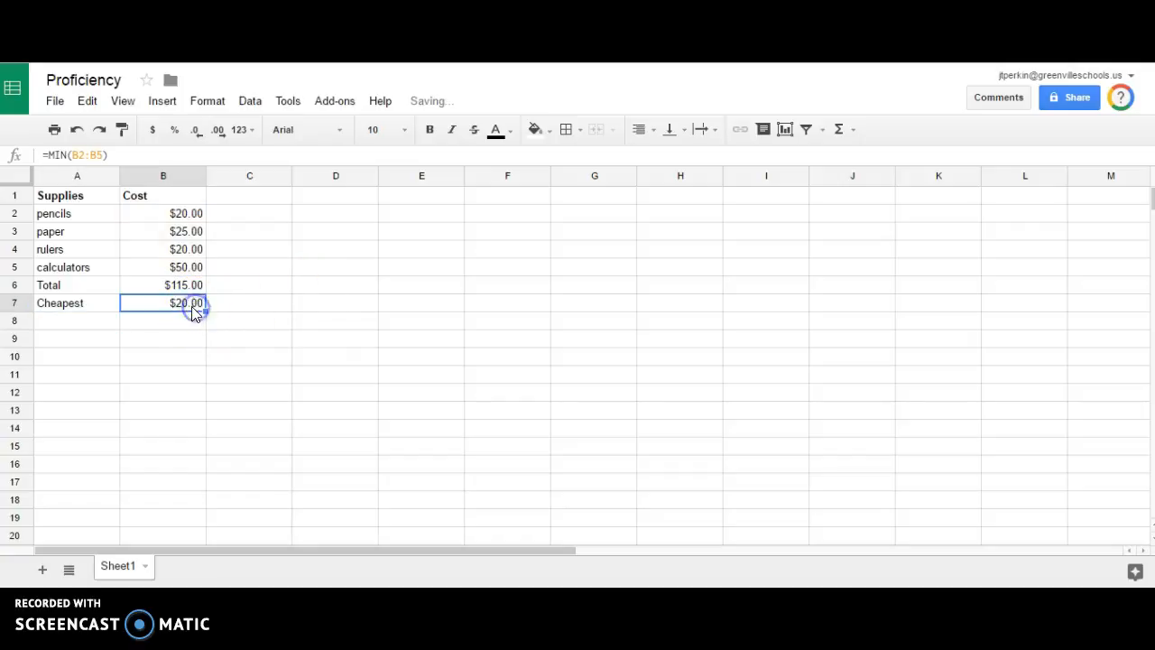
click(194, 248)
click(192, 211)
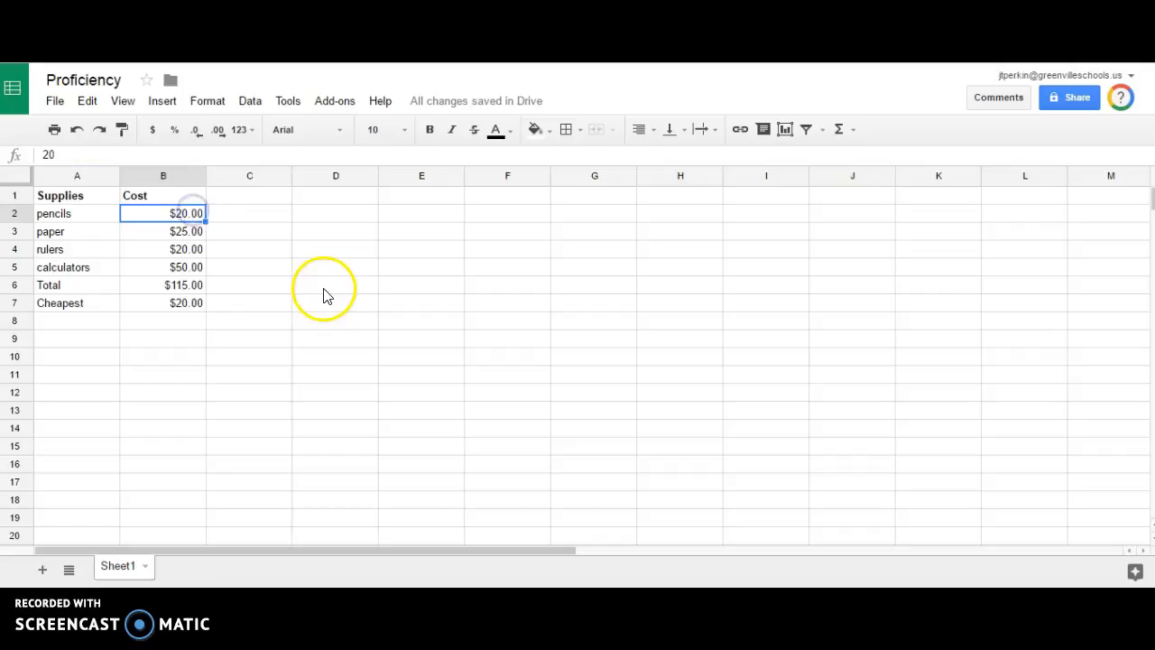
- Move the Total and Cheapest entries down one row to A7:B8 and set the cost of pencils in B2 to 15
drag(106, 287, 163, 322)
click(125, 290)
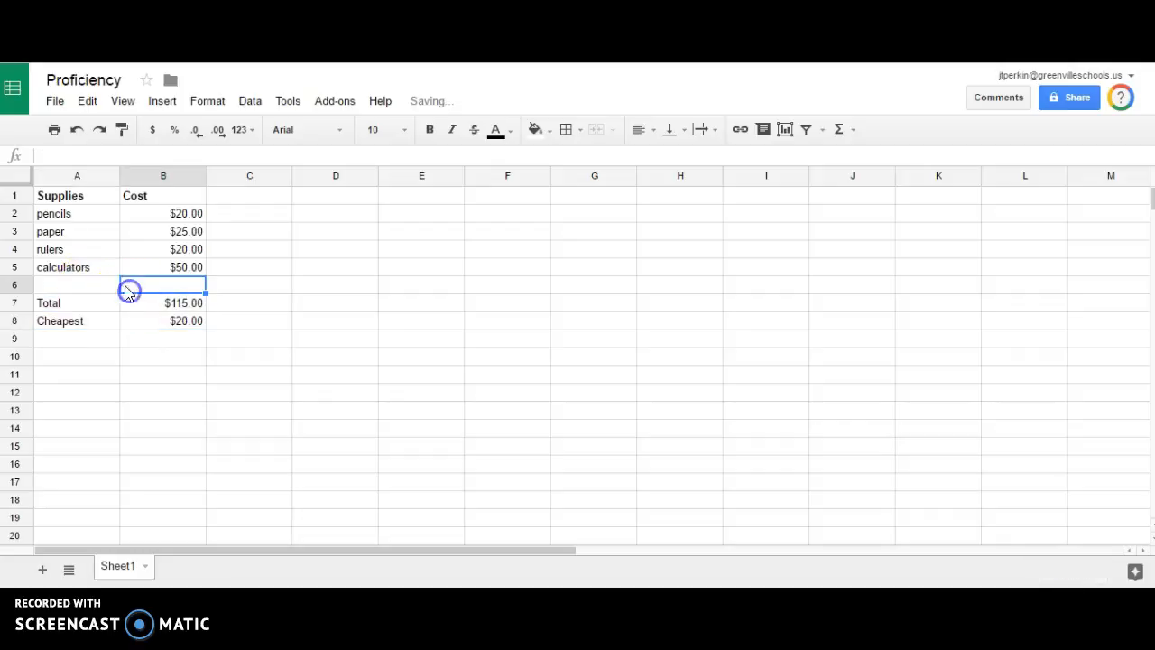
click(184, 214)
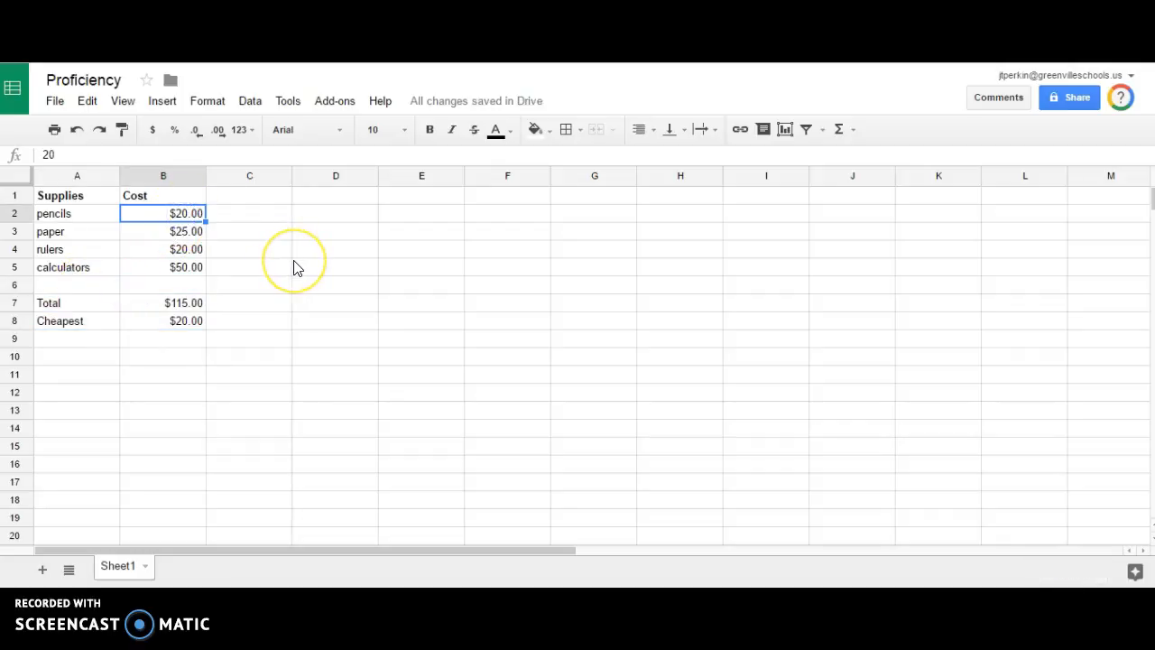
text(15)
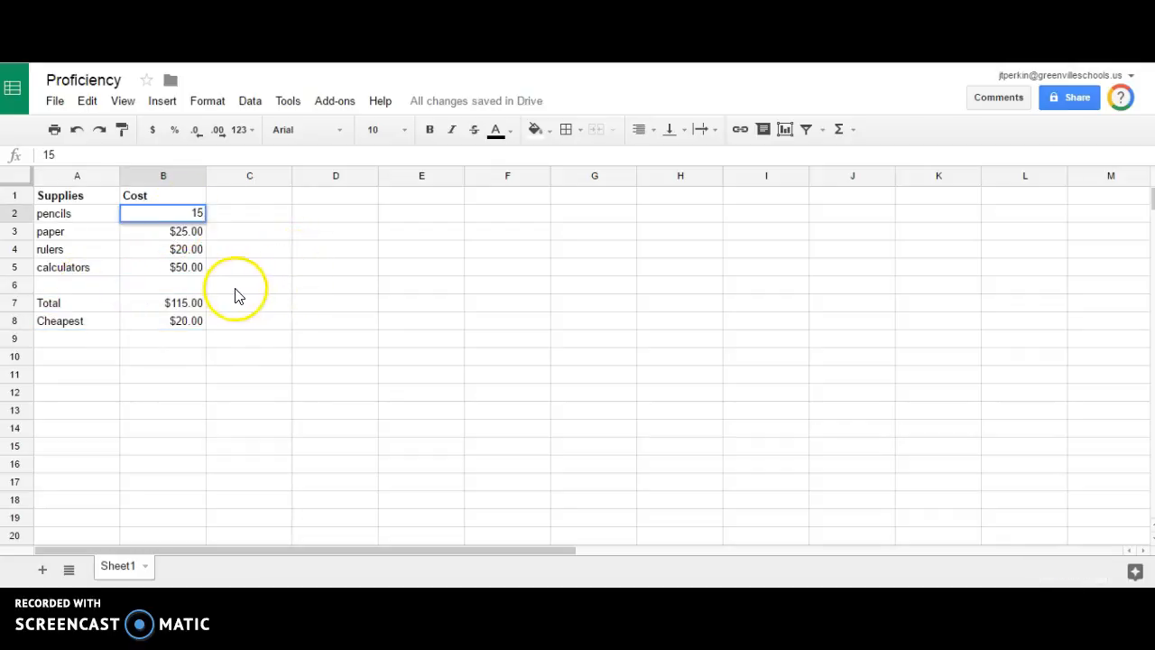
key(Return)
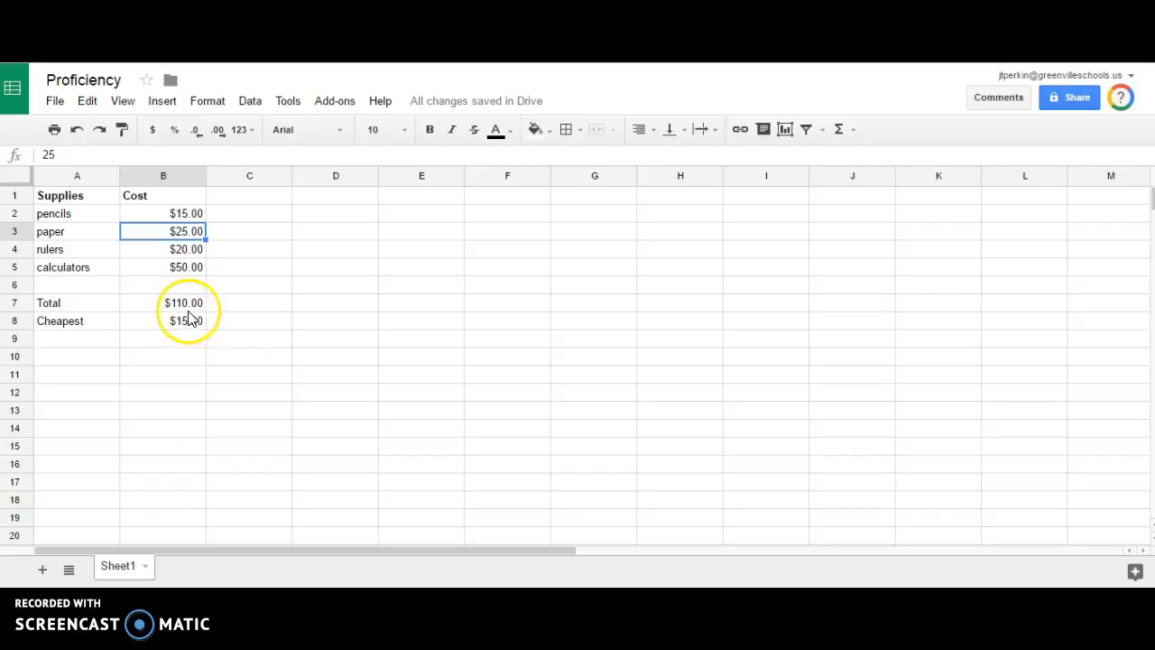
- Label cell A9 Expensive and find the highest supply cost in B9 with the formula =MAX(B2:B5)
click(52, 341)
text(Expensive)
key(Tab)
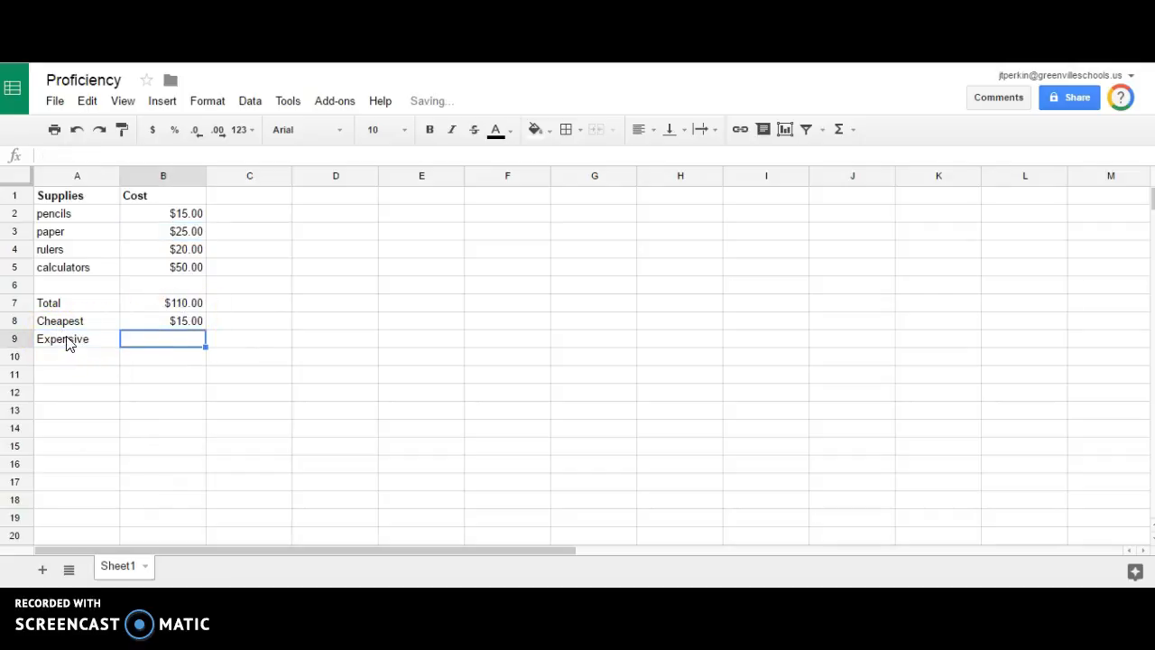
click(840, 129)
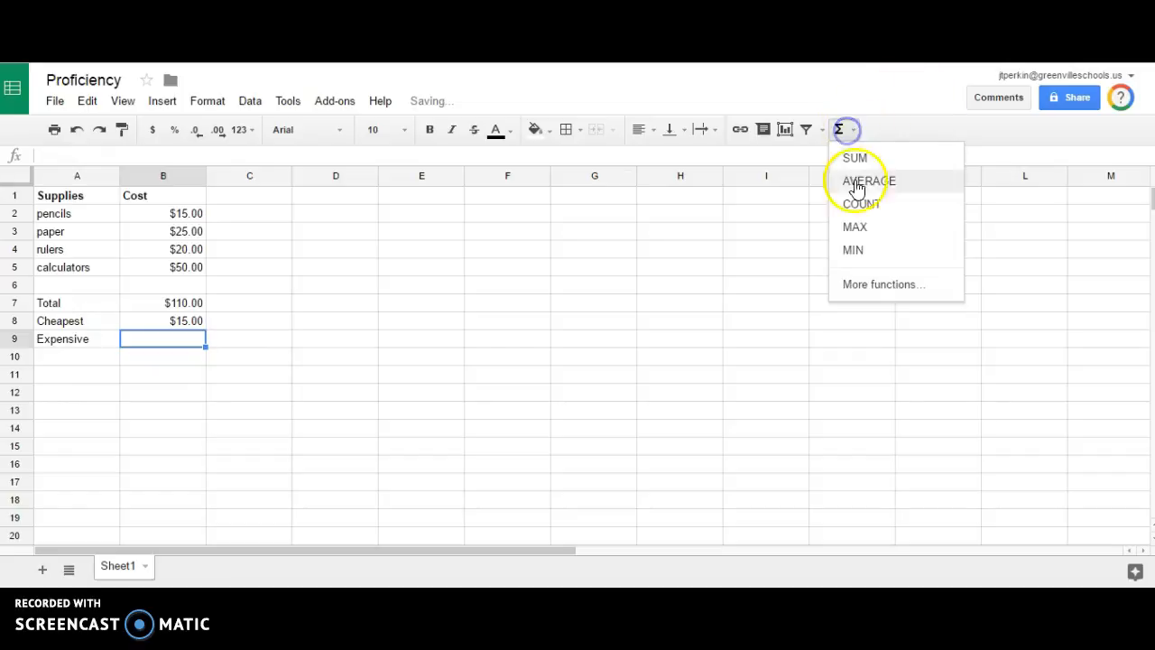
click(864, 228)
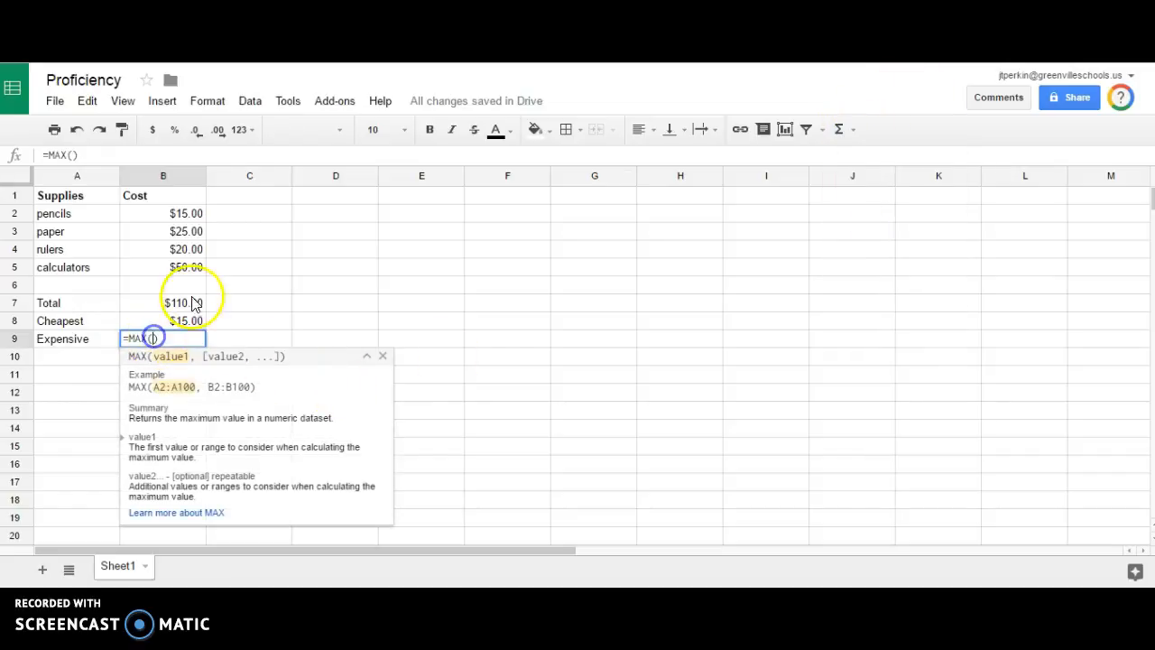
drag(190, 217, 183, 273)
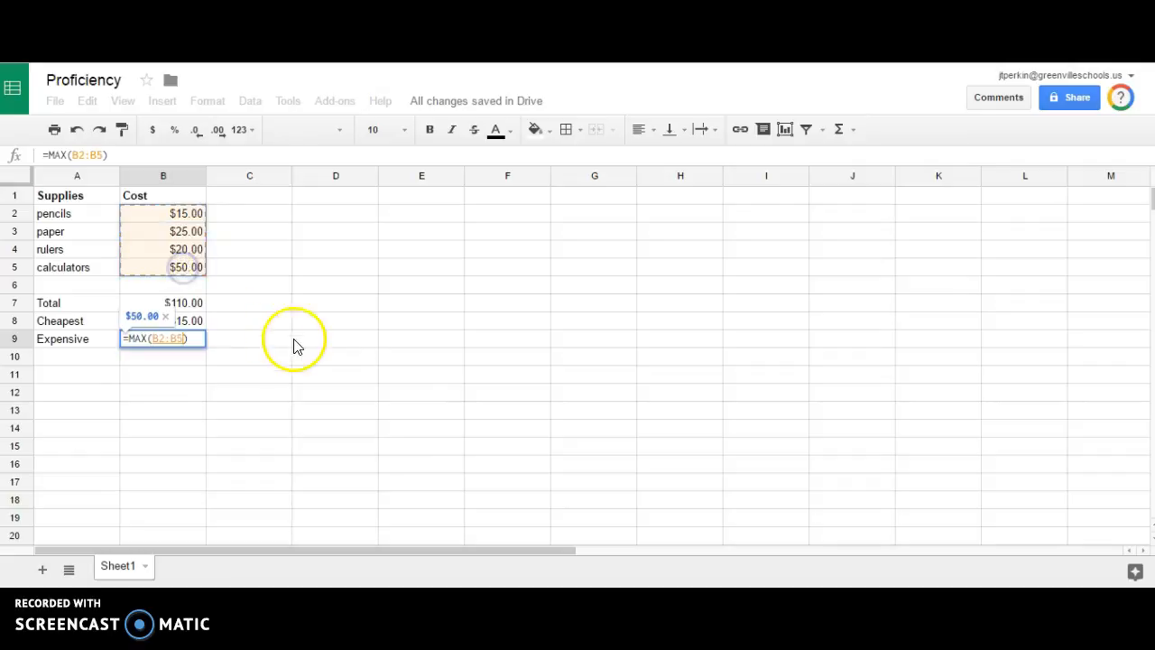
key(Return)
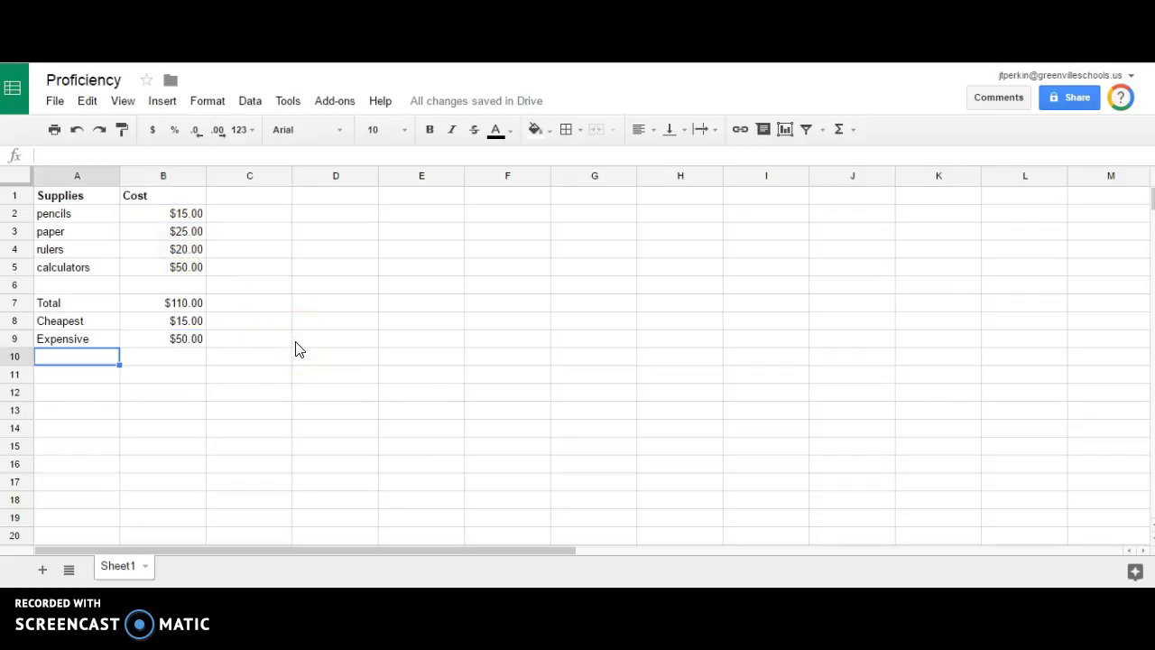
- Label cell A10 Average and calculate the mean supply cost in B10 with the formula =AVERAGE(B2:B5)
text(Average)
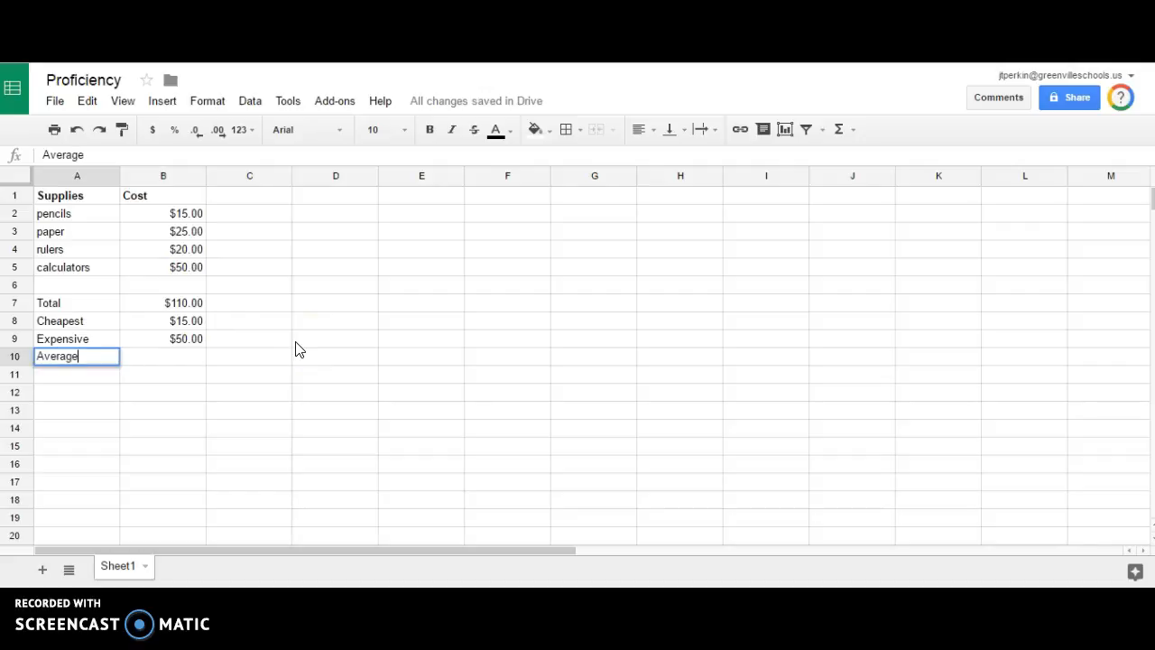
key(Return)
key(Up)
key(Right)
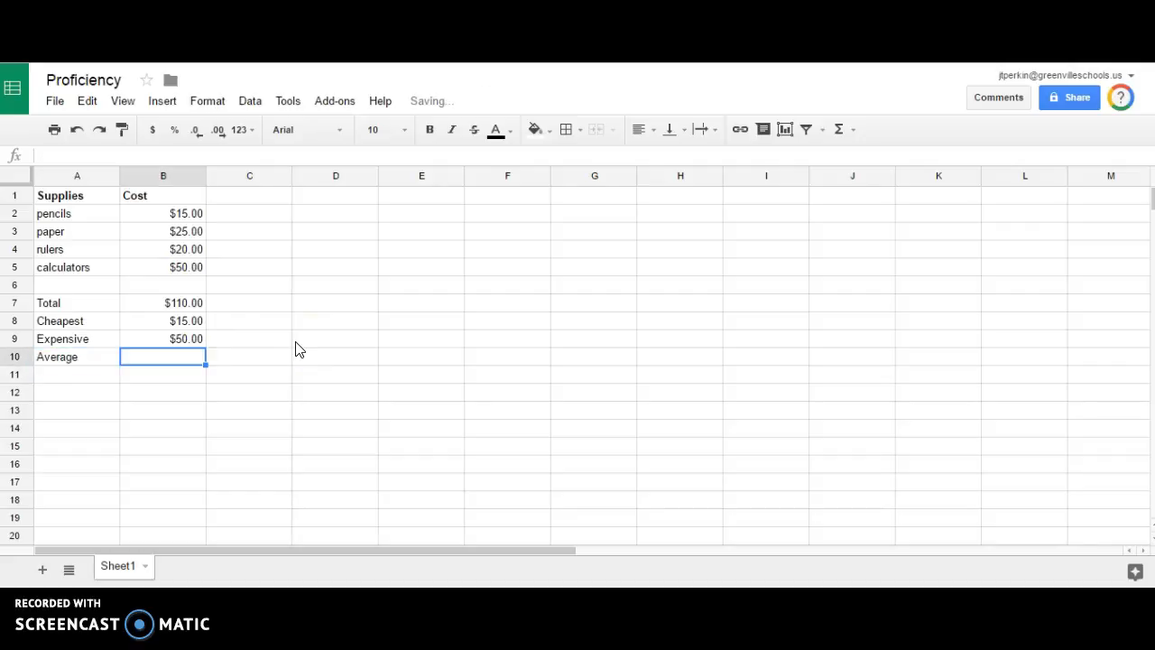
click(849, 129)
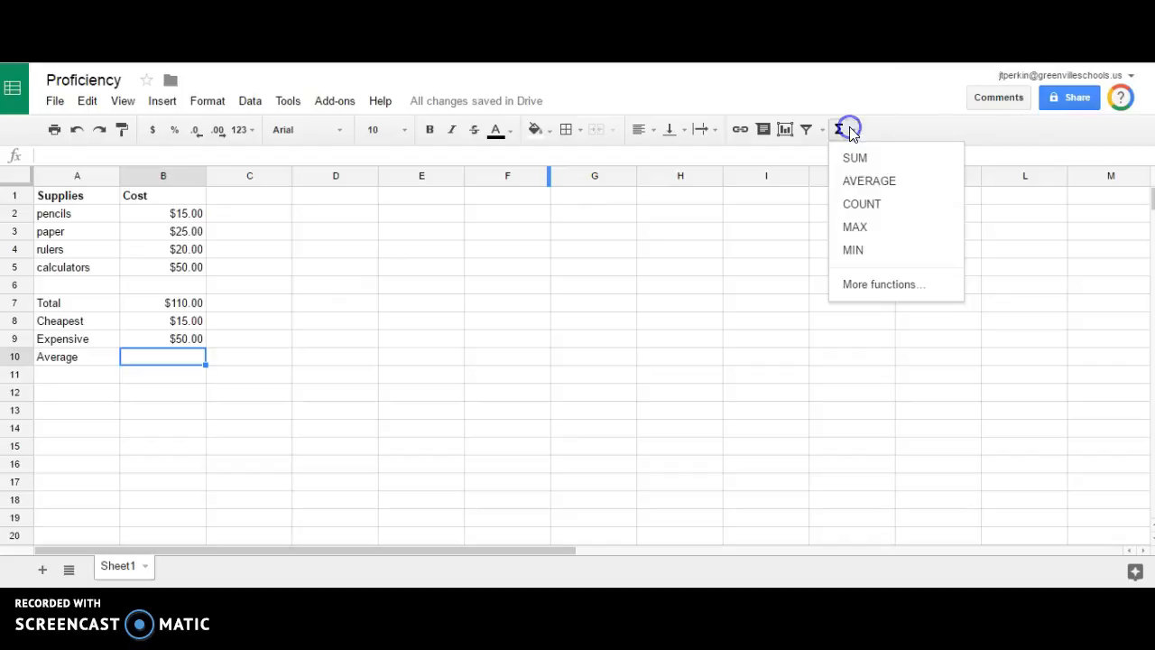
click(867, 182)
drag(176, 215, 174, 267)
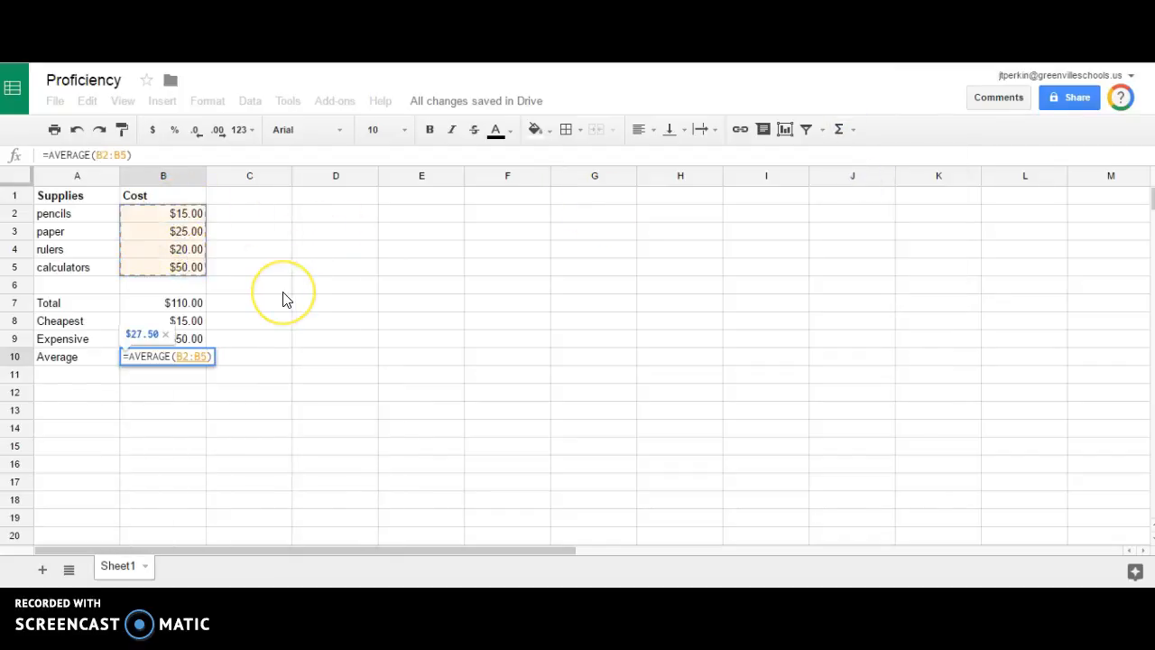
key(Return)
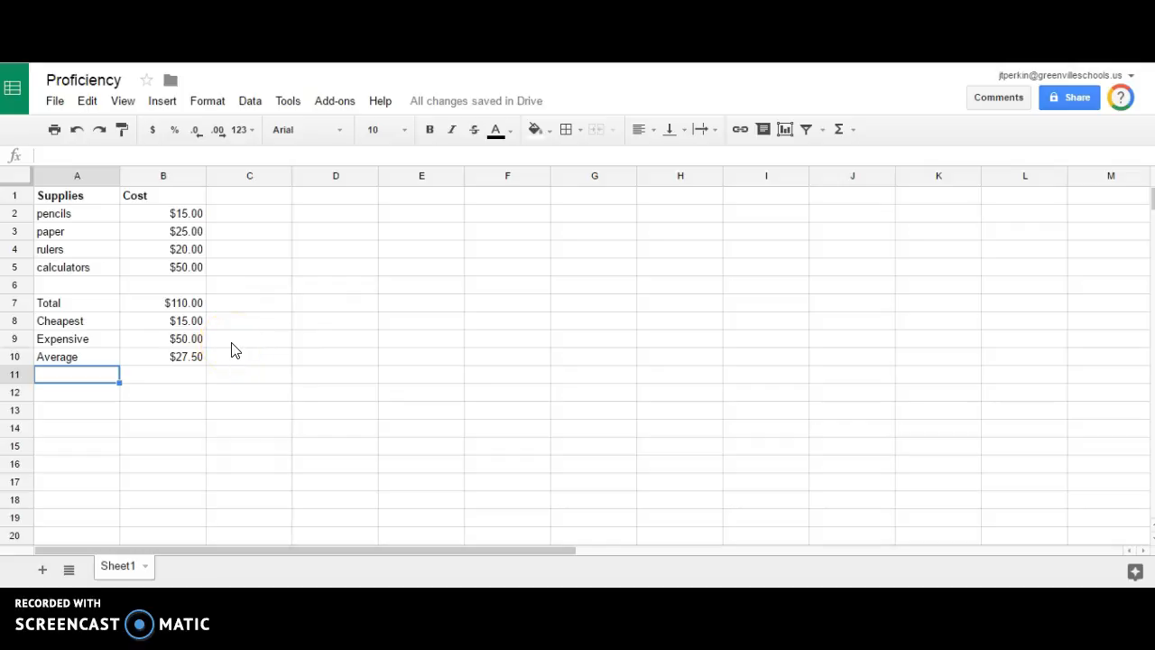
- Label the next summary row by entering Total with tax in cell A11
text(Total with tax)
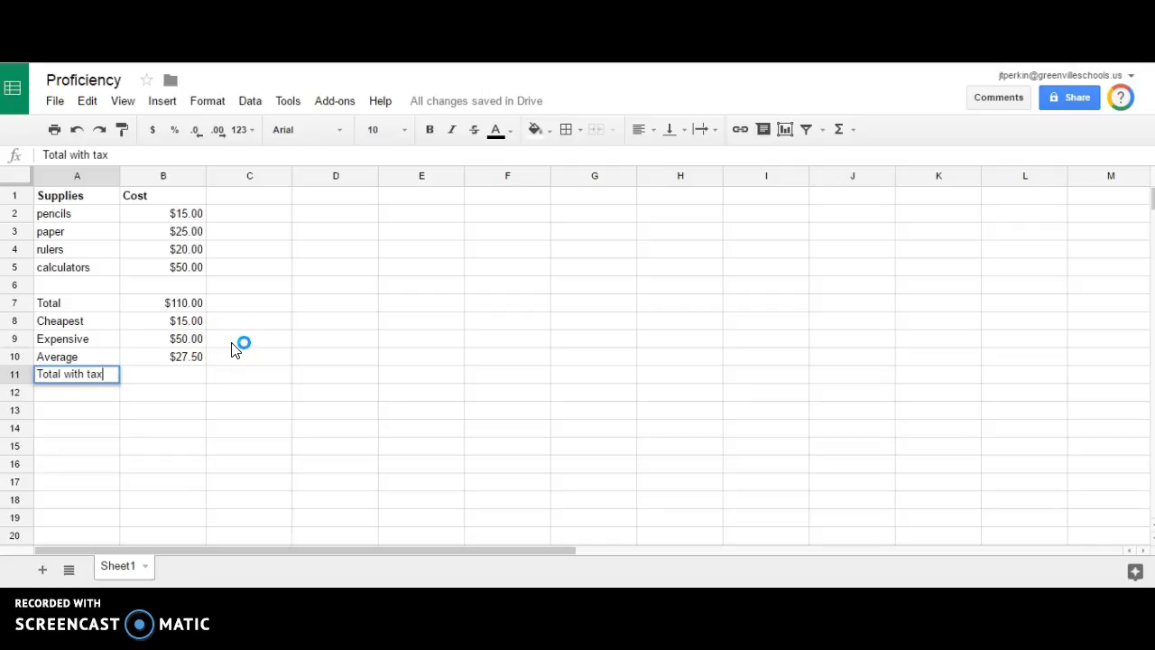
key(Tab)
click(188, 375)
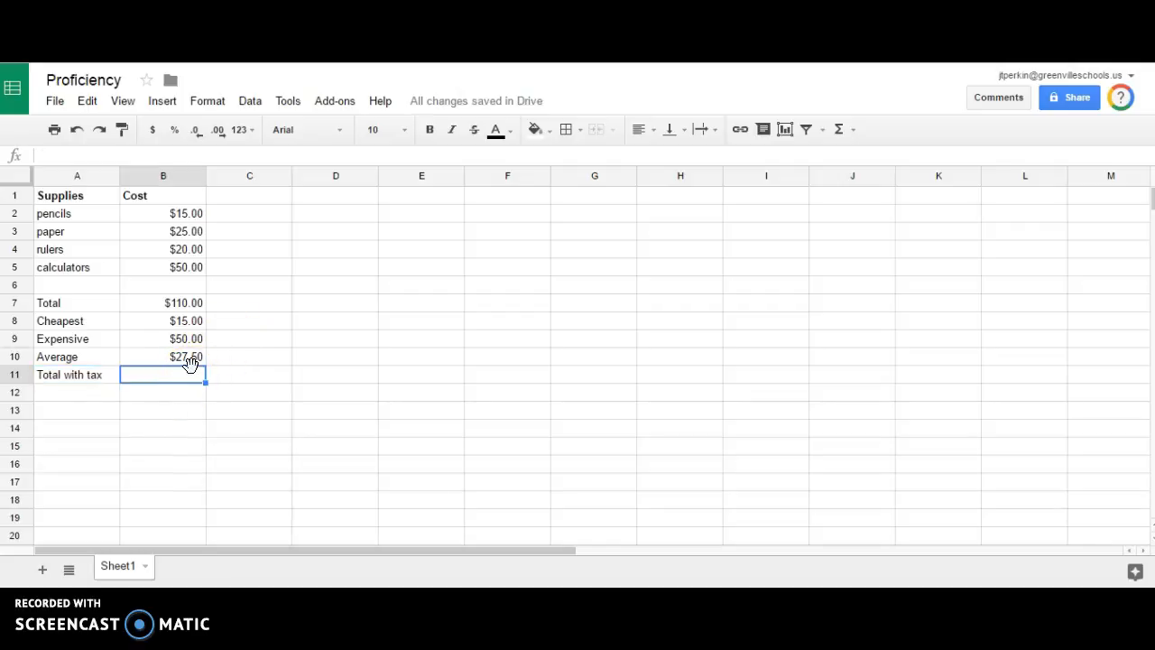
- Calculate the total including 6% tax in B11 with the formula =B7+6%*B7 and review the formula
text(=)
click(194, 307)
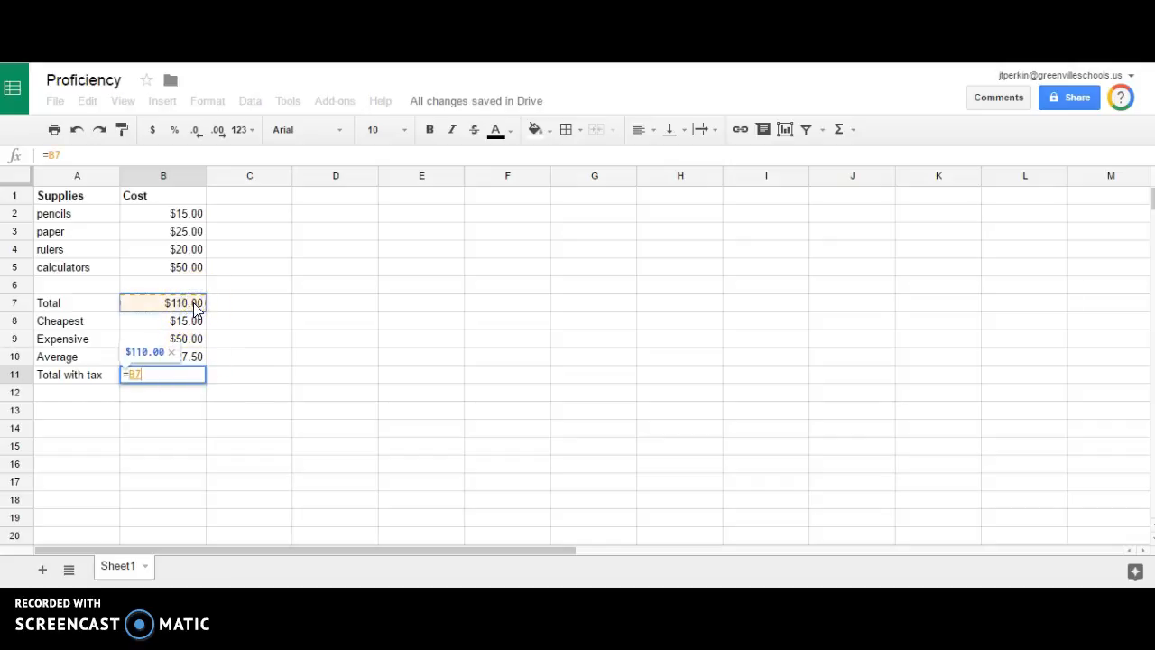
text(+)
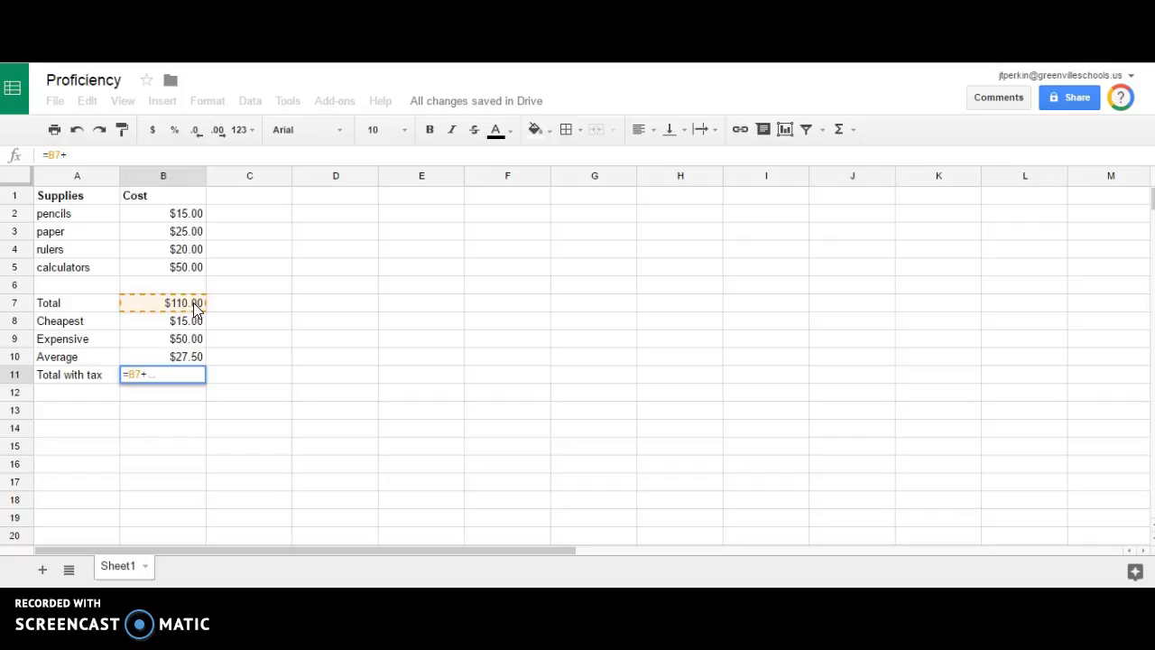
text(6%)
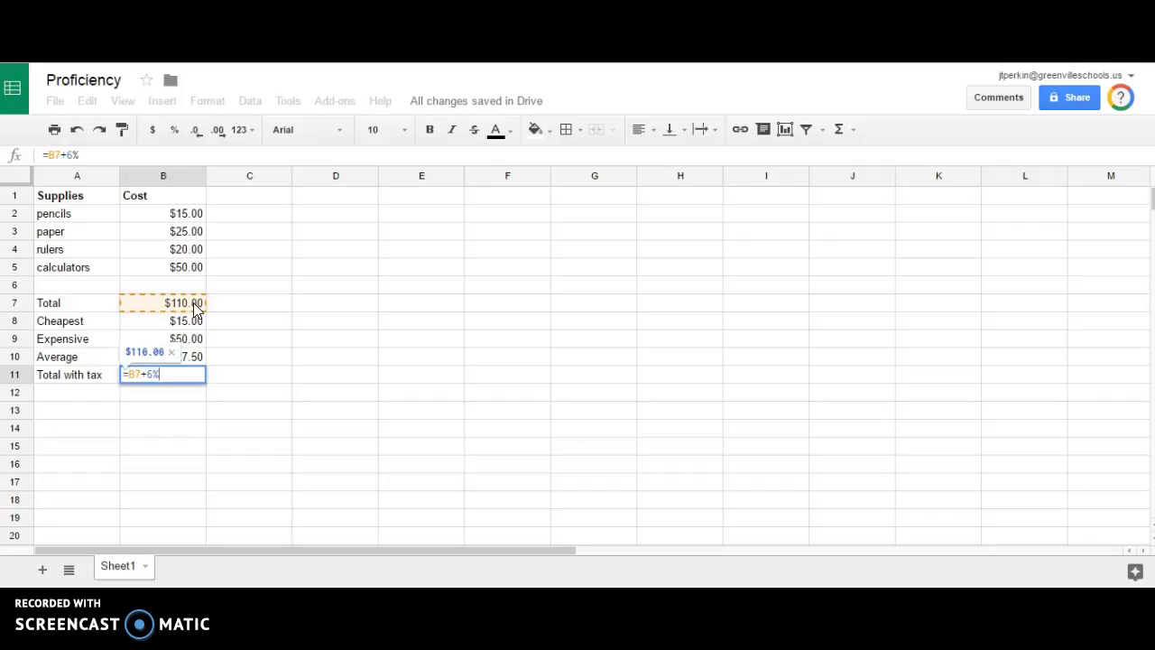
text(*)
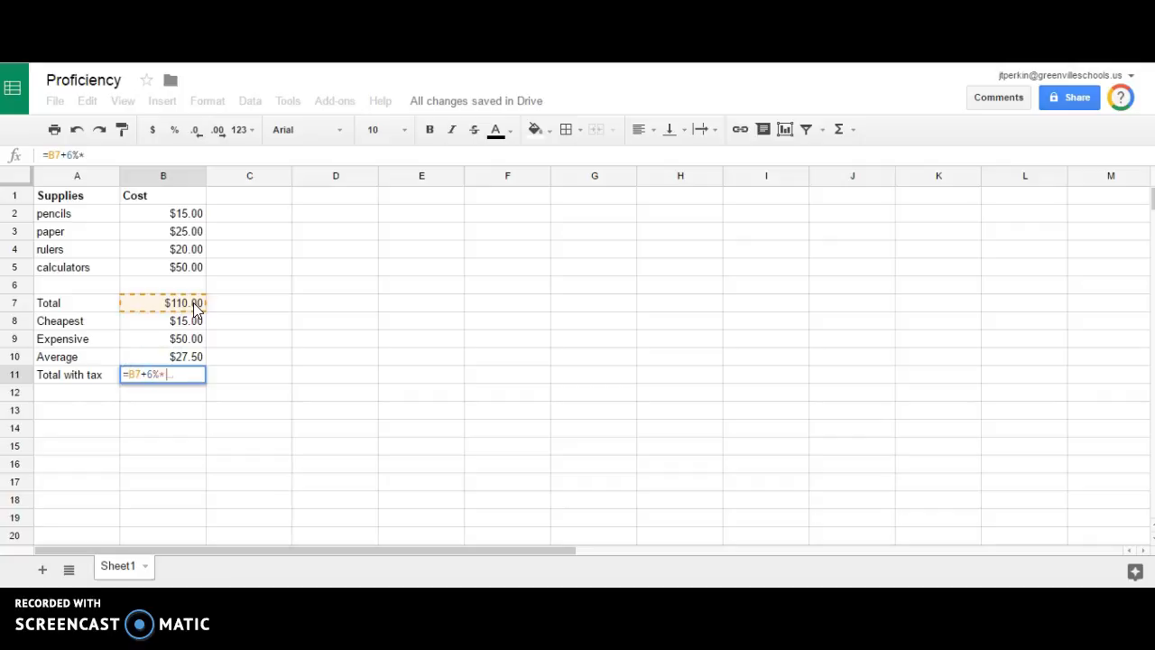
click(196, 309)
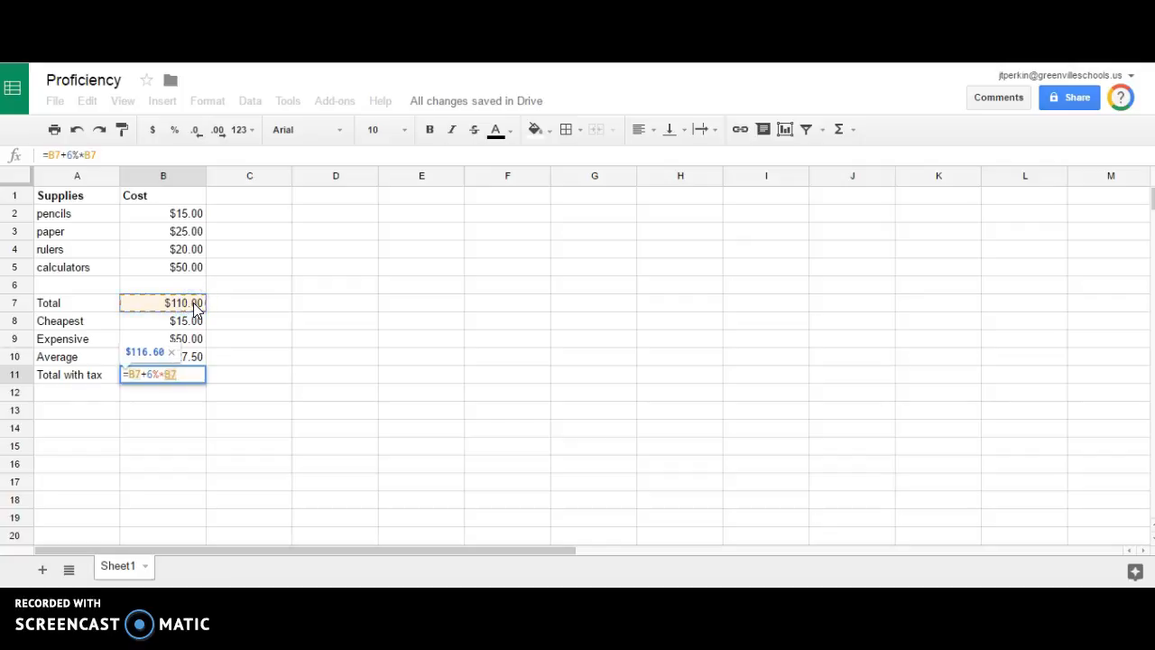
key(Return)
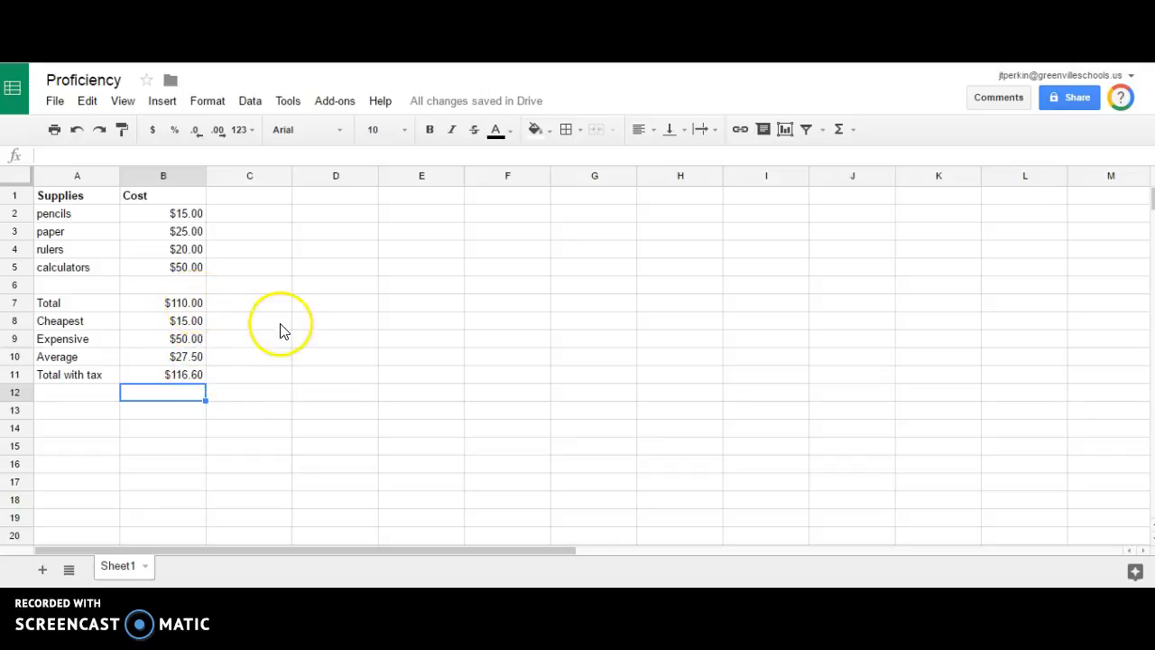
click(182, 375)
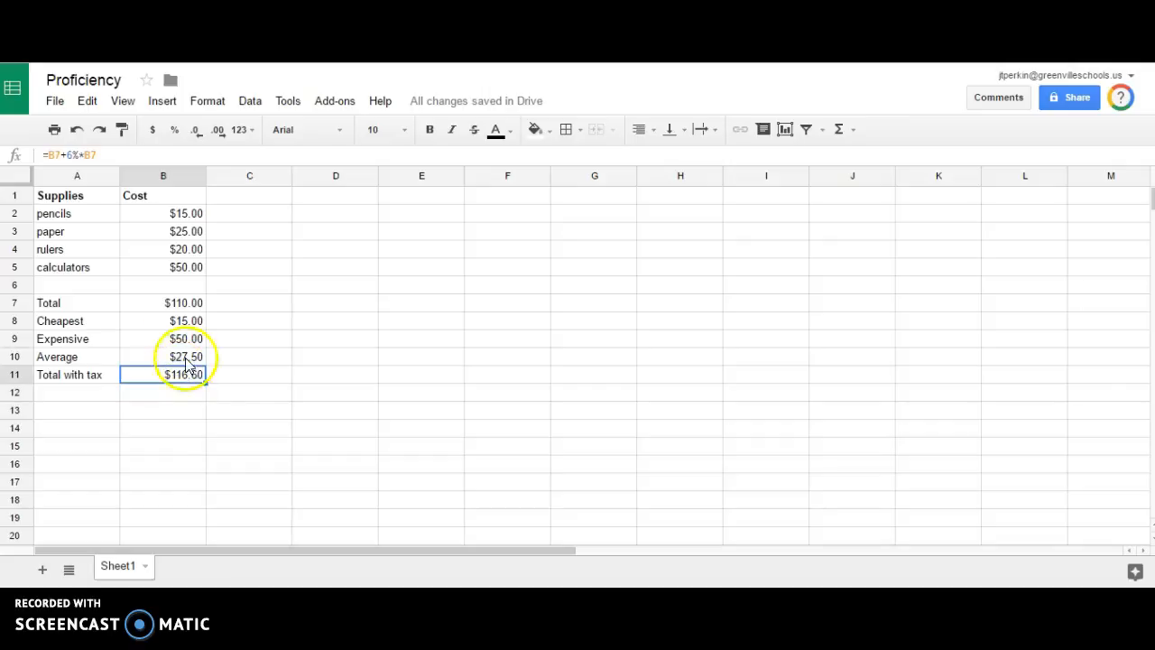
click(54, 155)
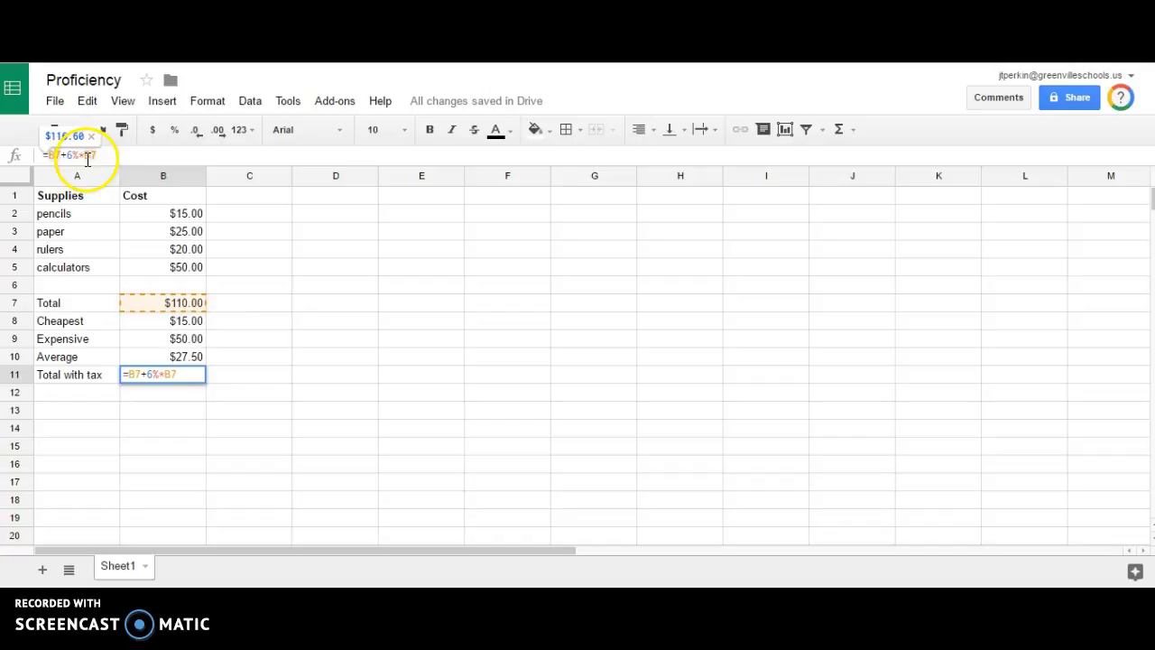
click(187, 402)
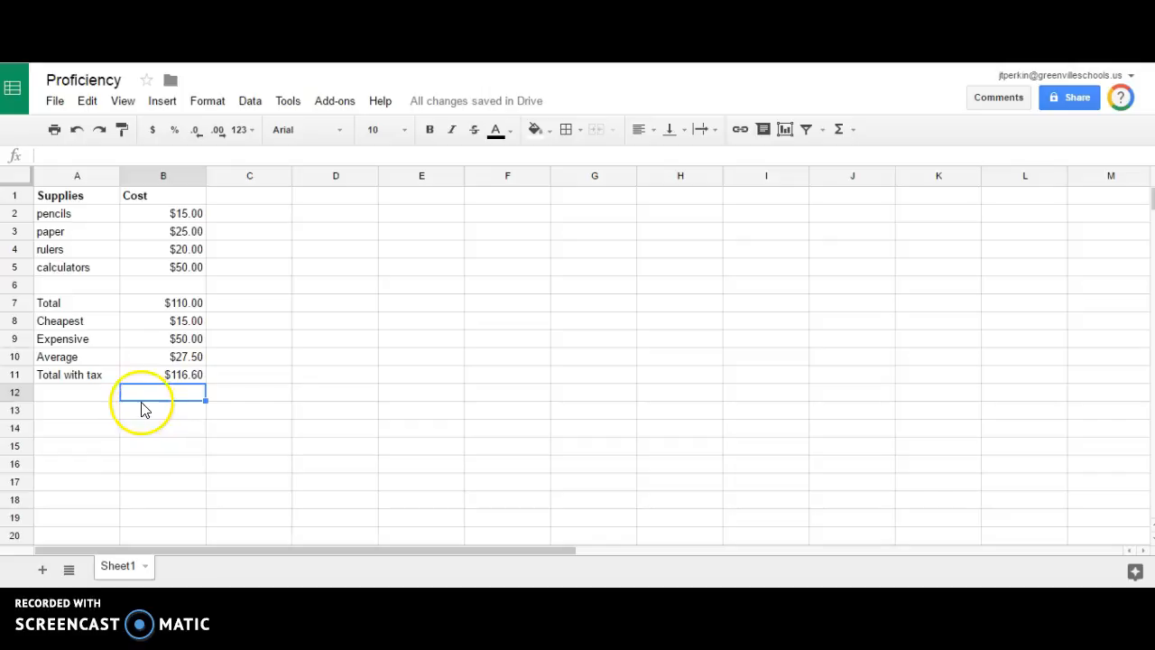
- Add a second blank sheet to the spreadsheet and return to Sheet1
click(43, 570)
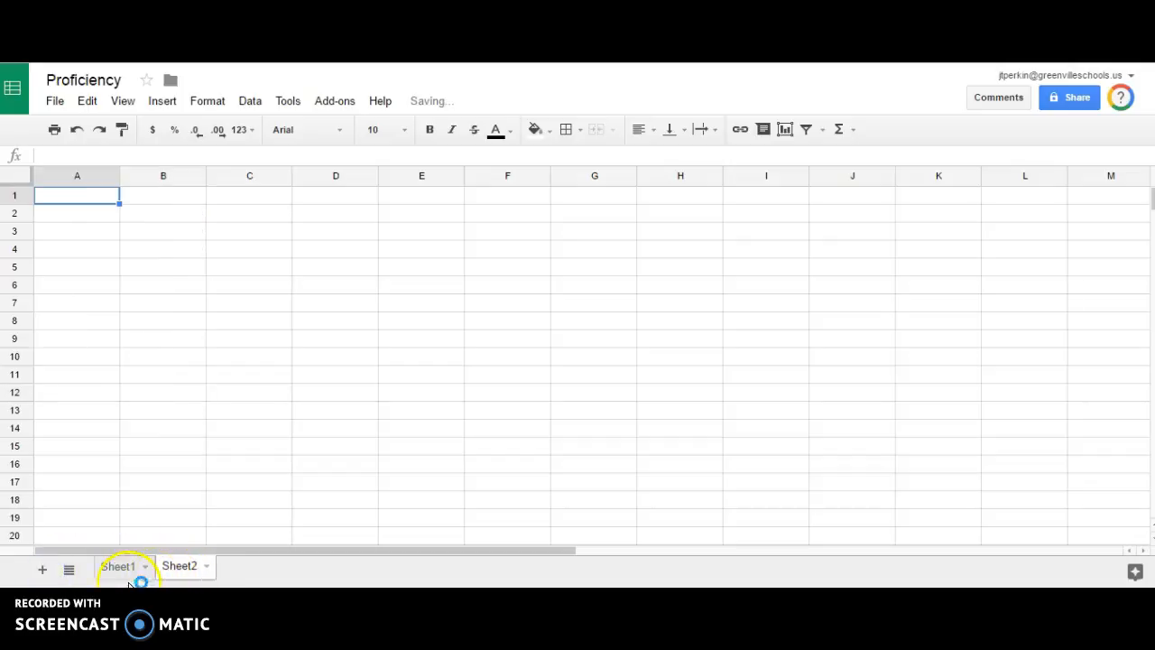
click(120, 566)
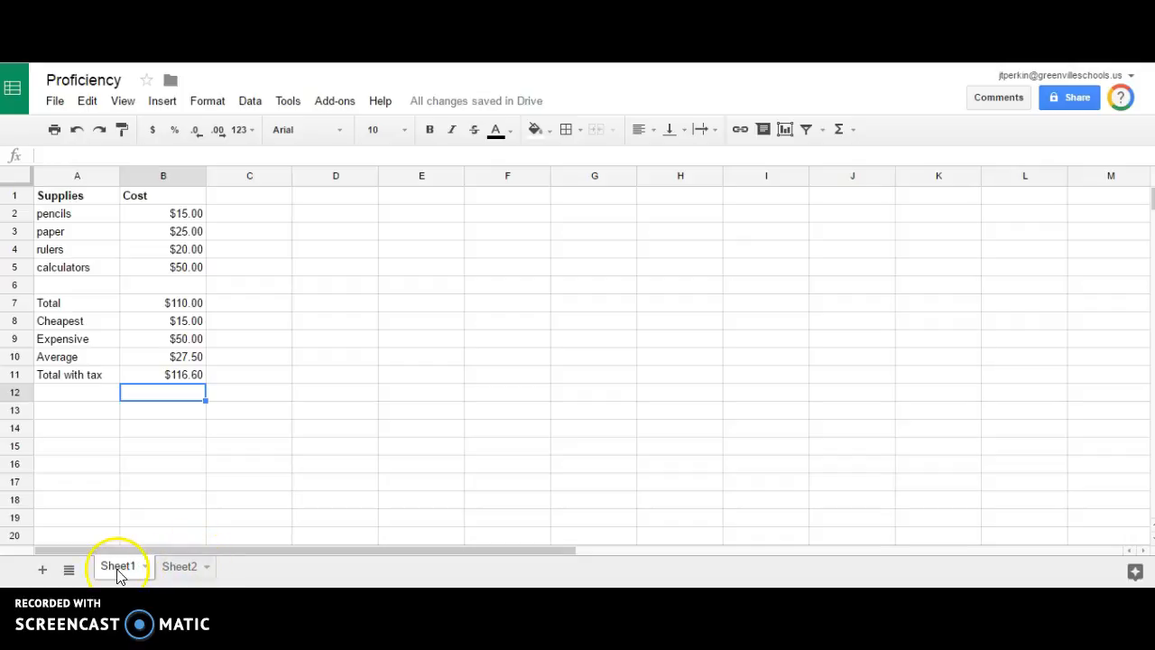
- Rename Sheet1 as Budget
click(177, 566)
click(125, 570)
click(144, 565)
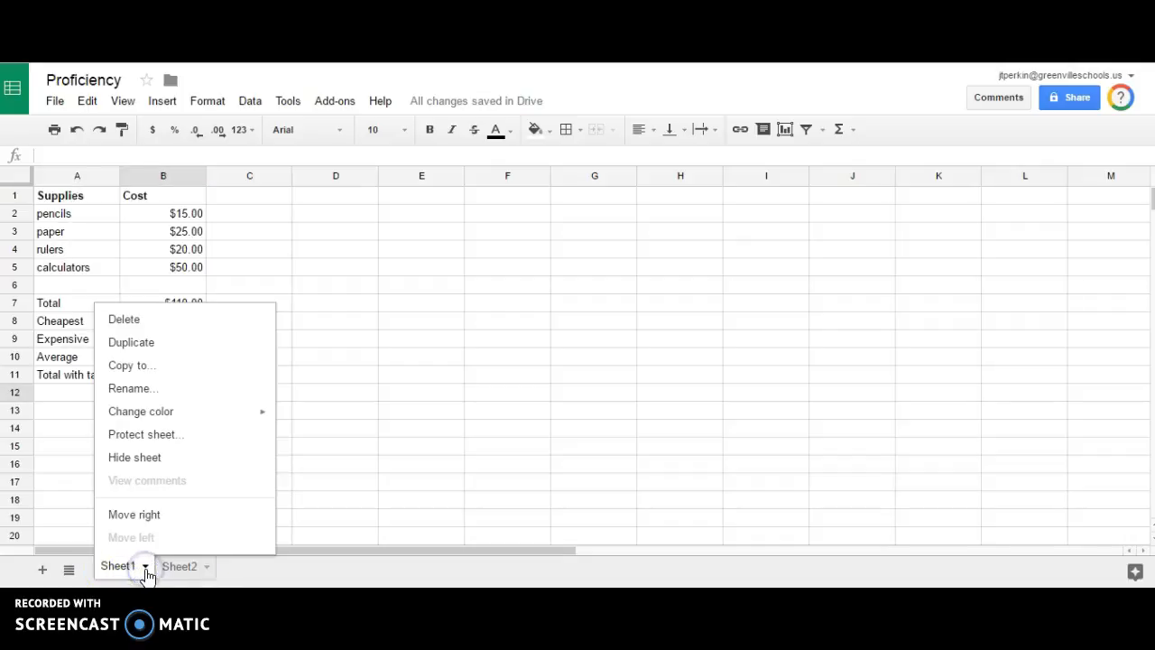
click(162, 389)
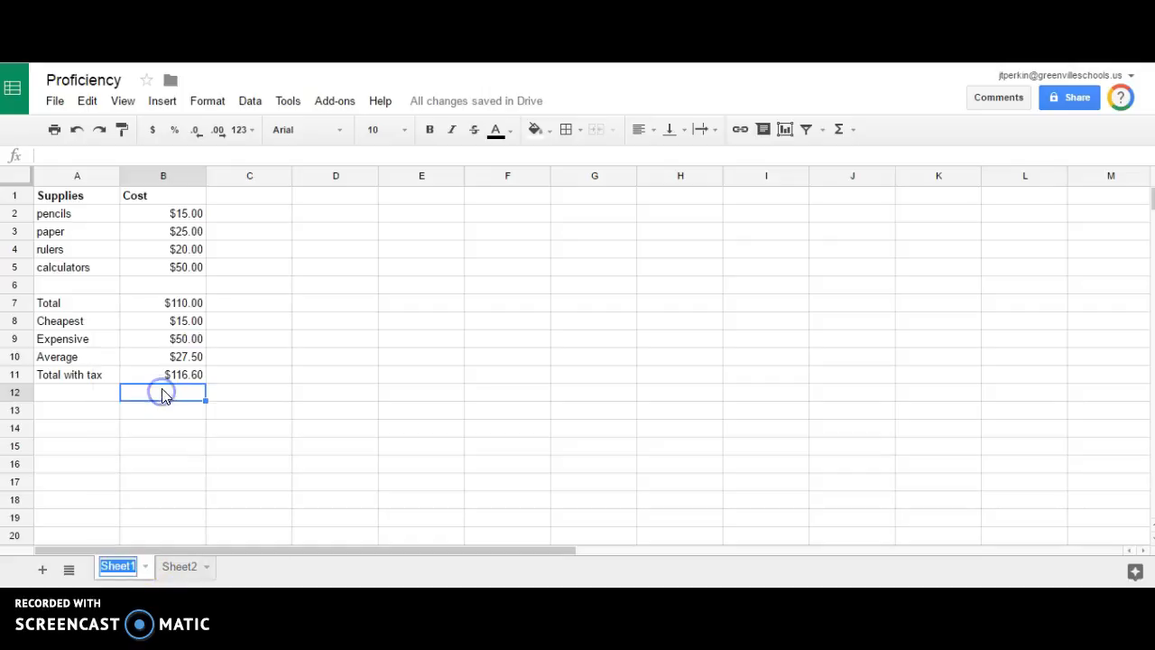
text(Budget)
key(Return)
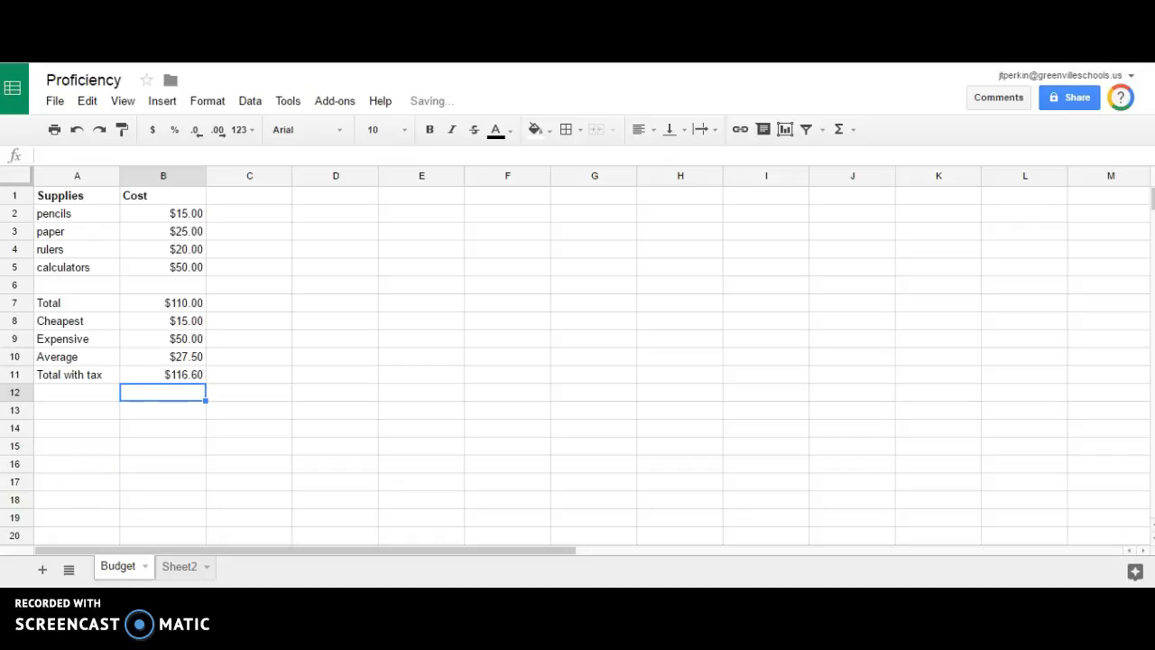
- Rename Sheet2 as Second Sheet
click(175, 565)
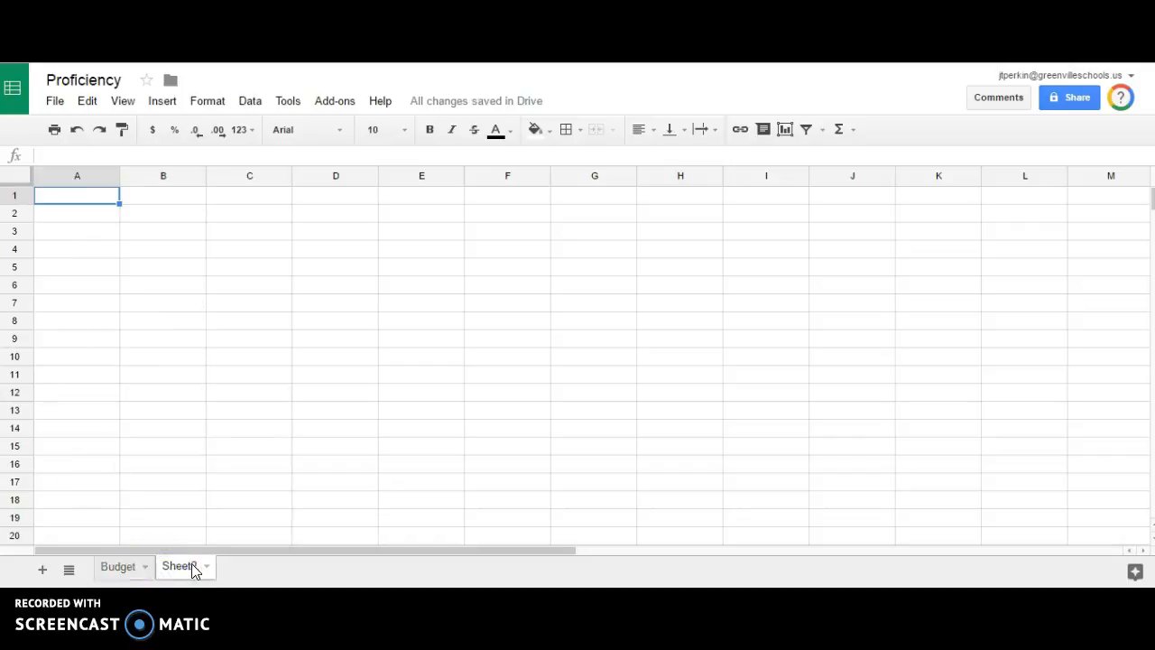
click(206, 566)
click(204, 388)
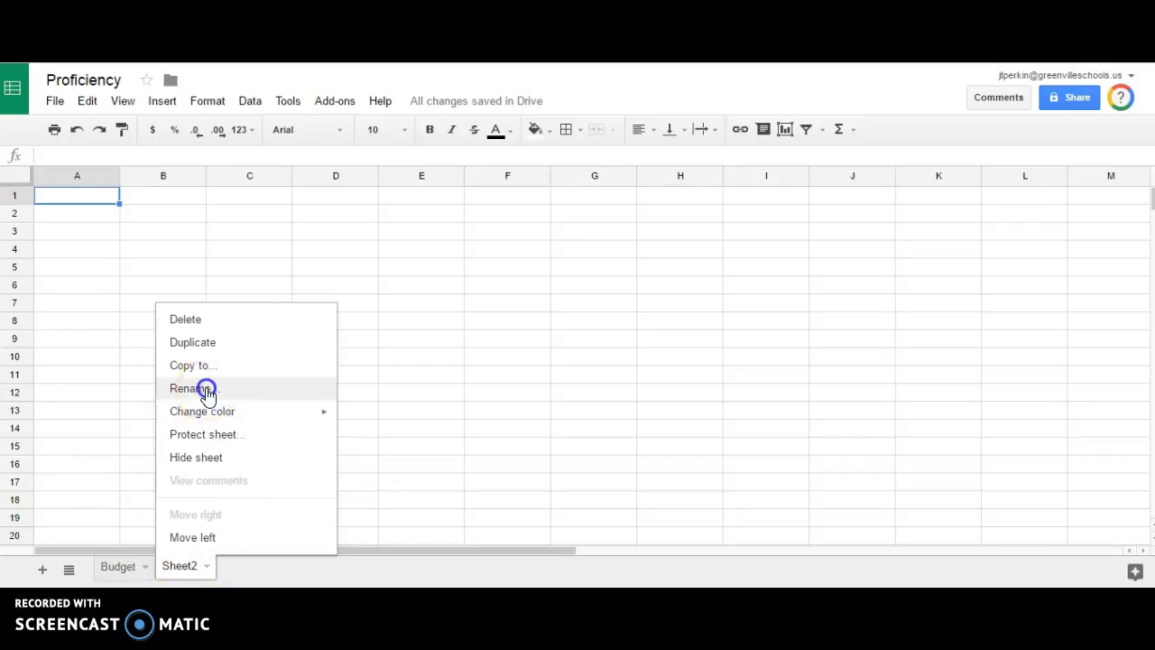
text(Second)
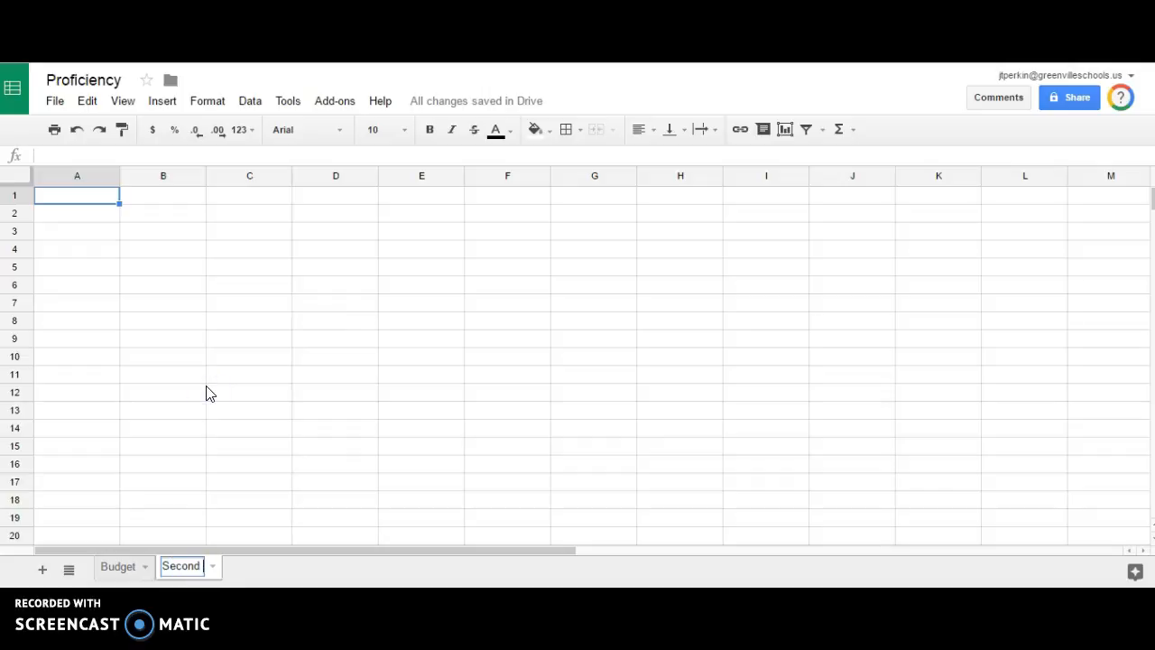
key(Return)
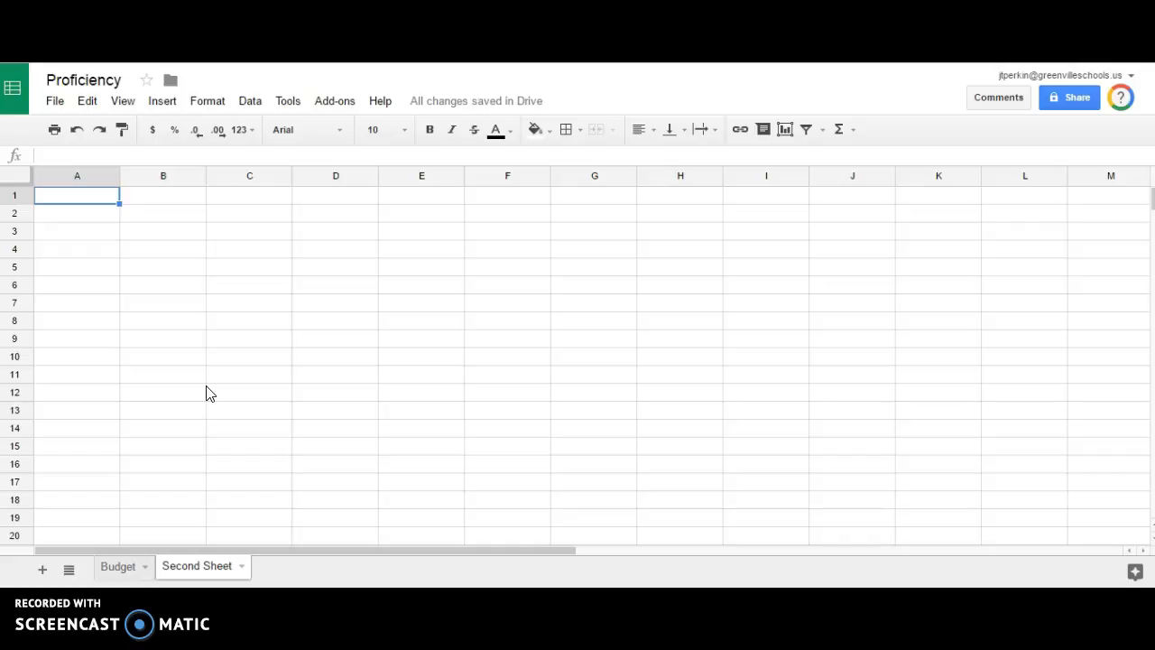
- Copy the supplies and cost range A1:B5 from the Budget sheet and paste it at cell A1 of Second Sheet
click(119, 569)
drag(51, 195, 184, 271)
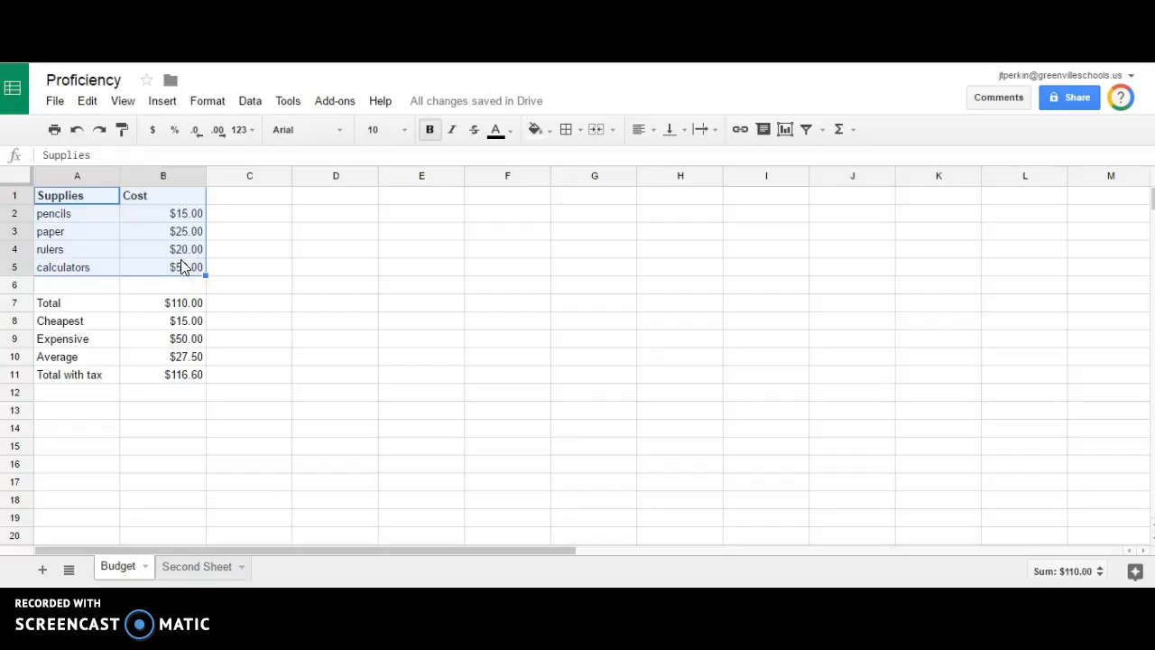
right_click(181, 262)
click(202, 298)
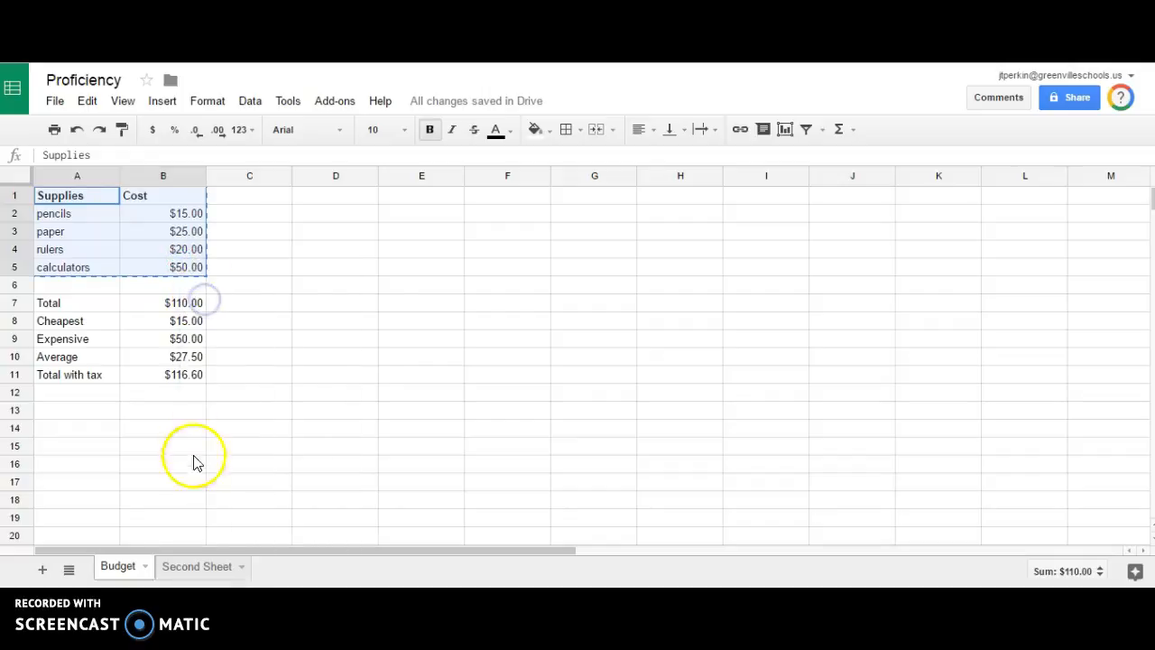
click(191, 567)
right_click(80, 196)
click(121, 261)
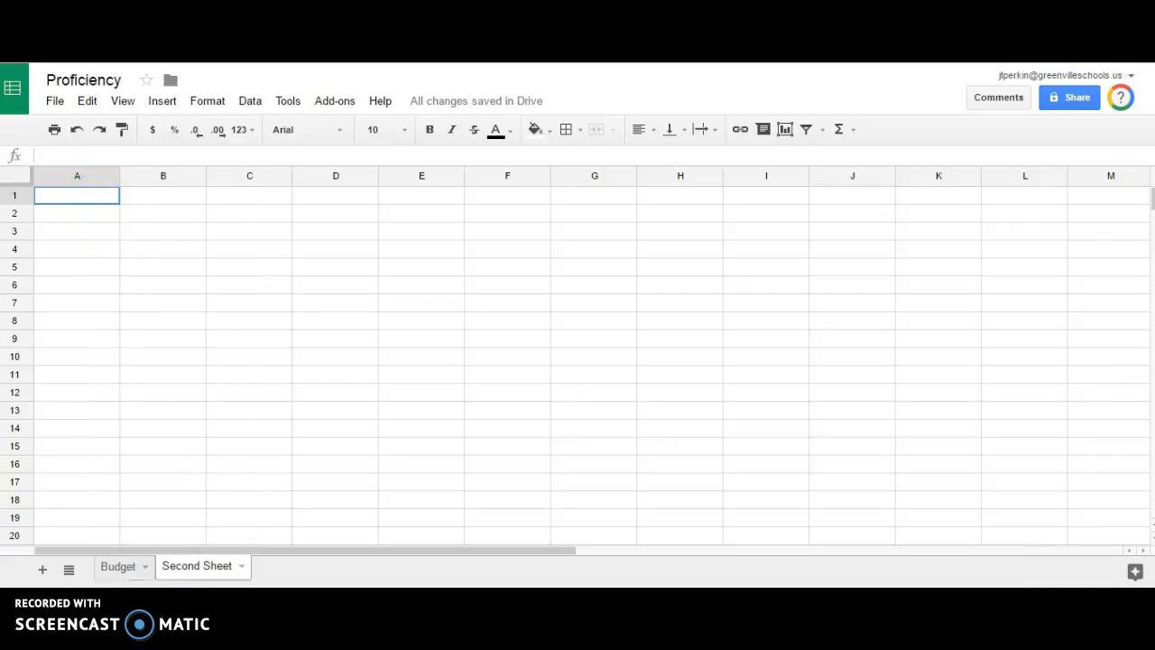
right_click(90, 195)
mouse_move(157, 287)
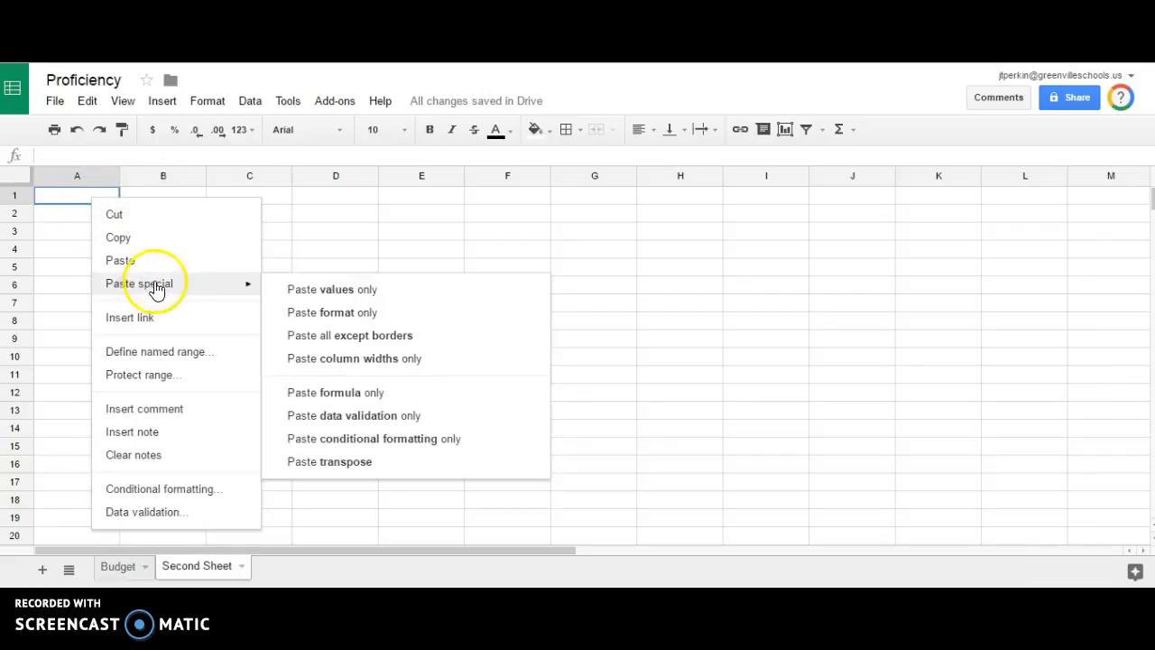
click(155, 260)
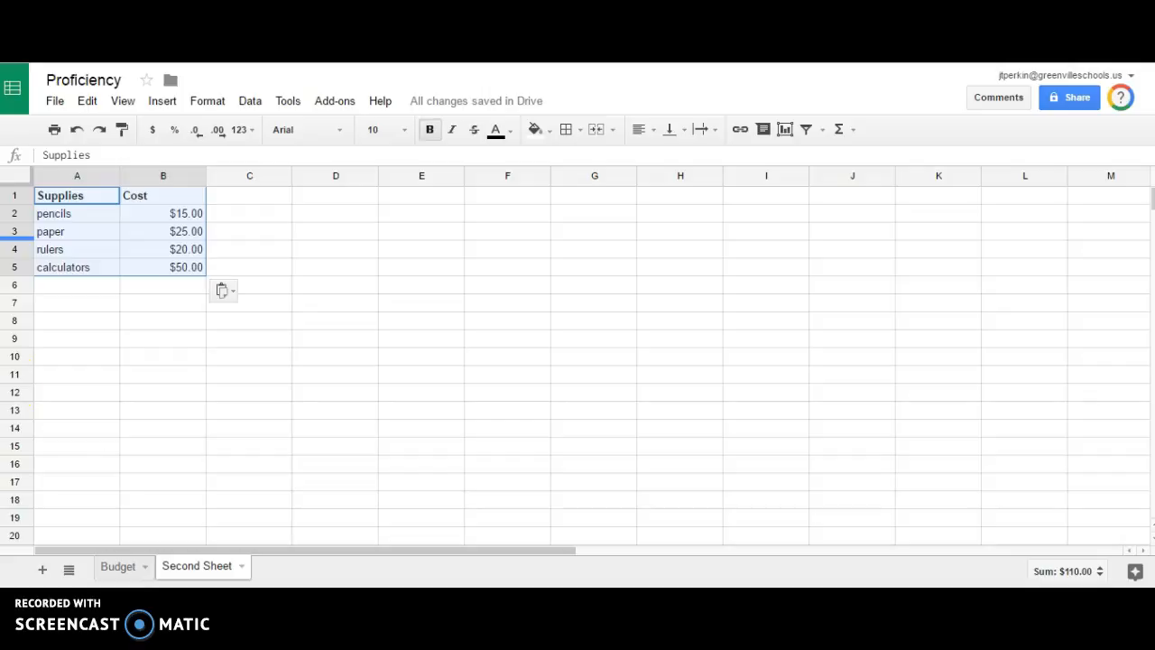
- Insert a blank column to the left of the Cost column on Second Sheet
click(155, 203)
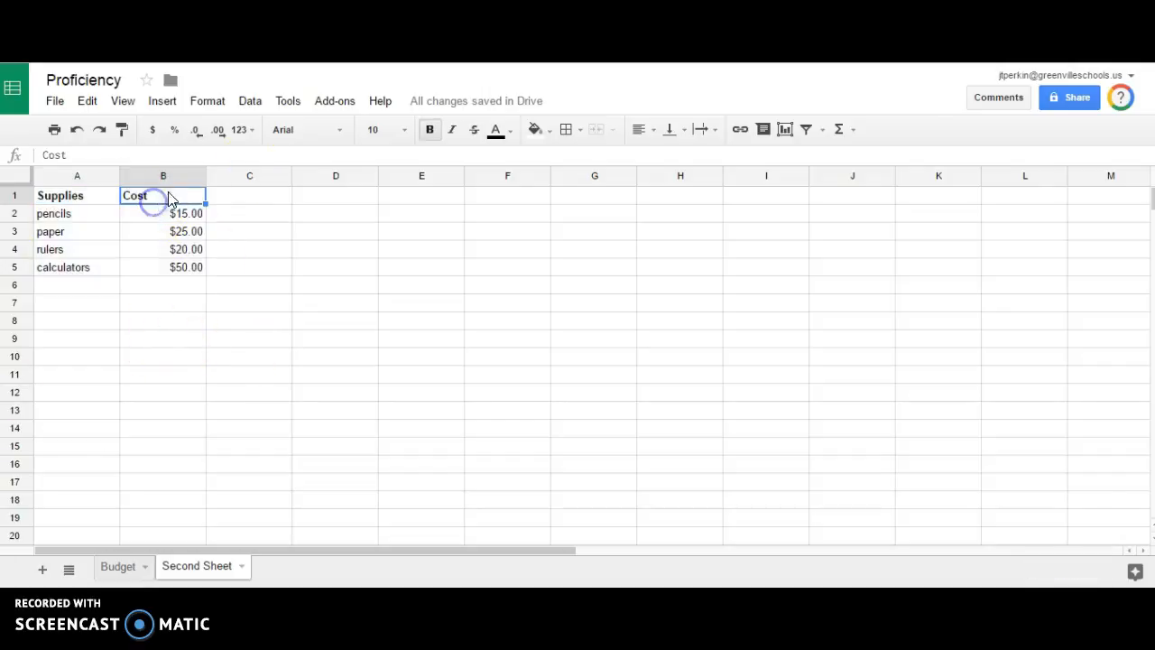
click(163, 106)
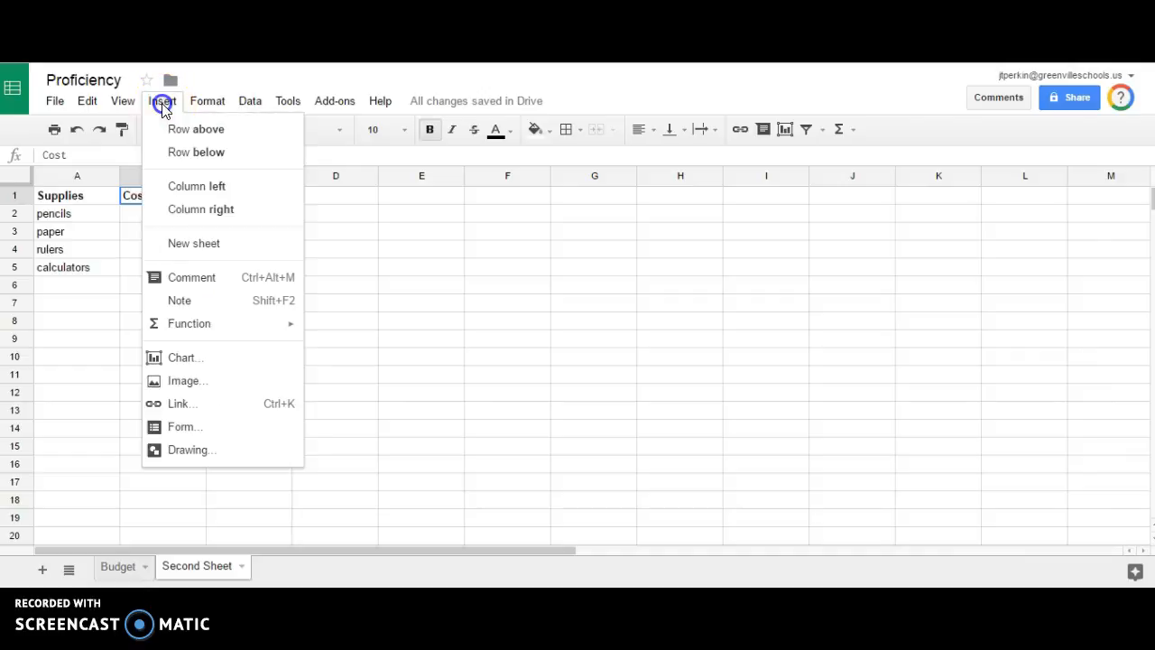
click(220, 188)
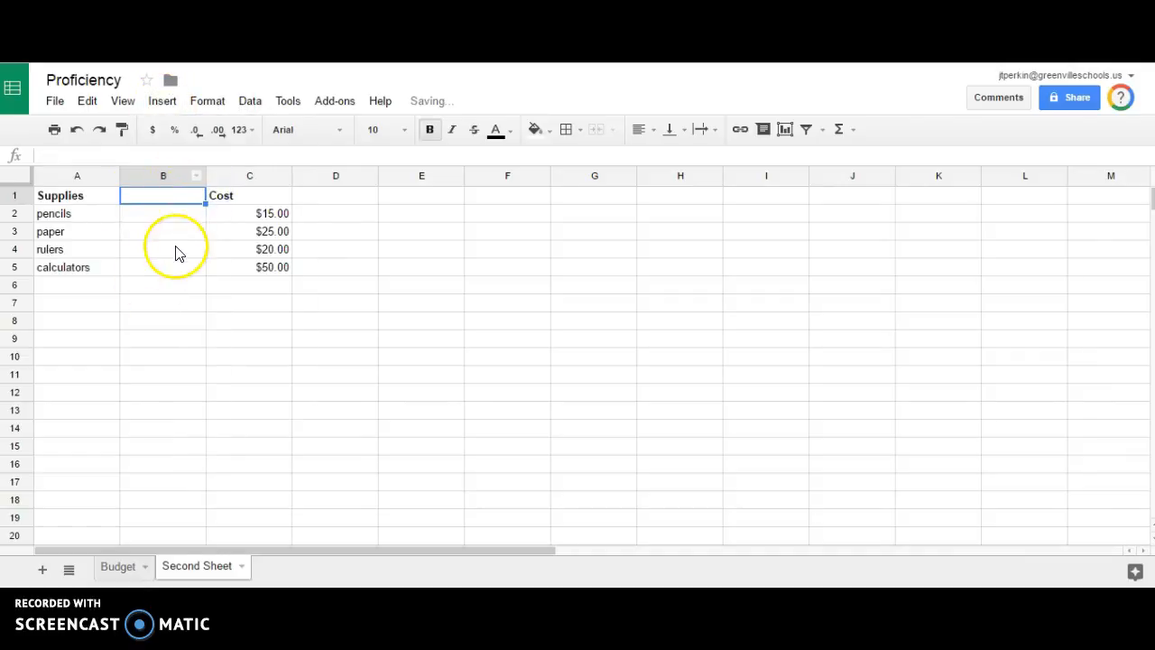
- Insert a blank row above the pencils row on Second Sheet
click(72, 213)
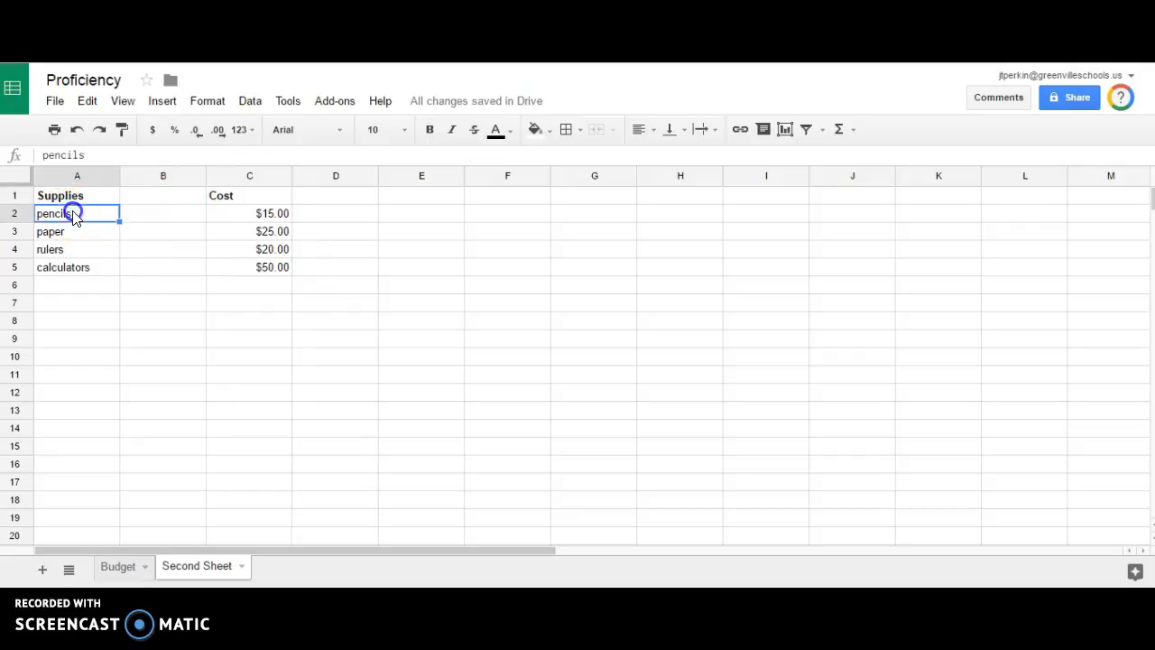
click(159, 104)
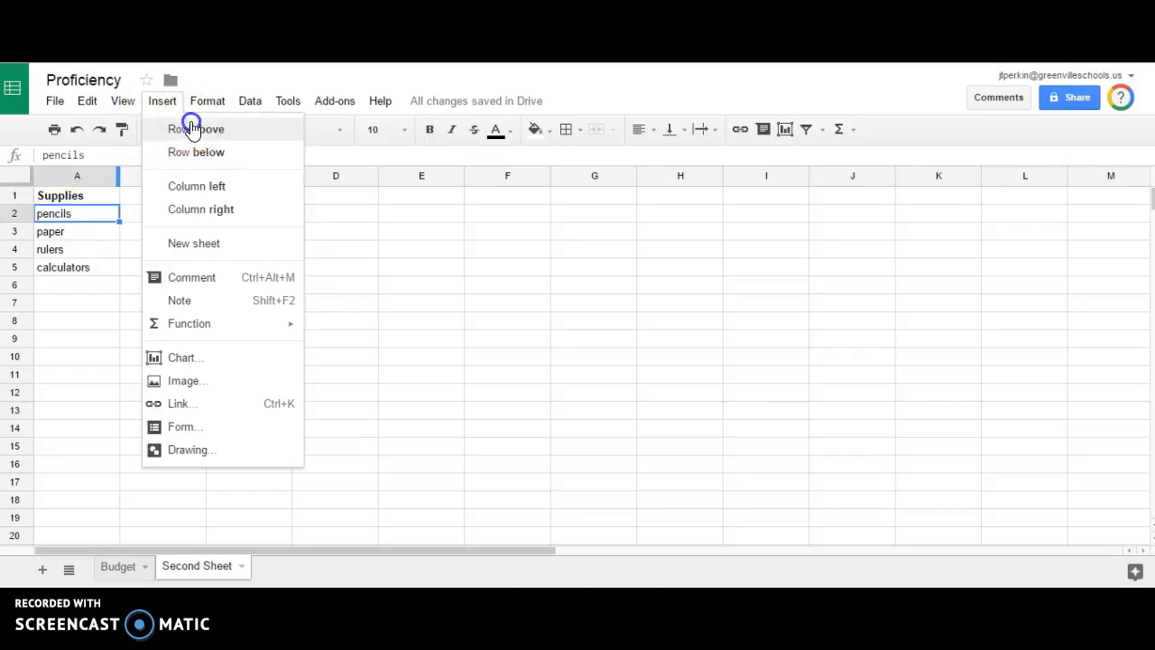
click(192, 128)
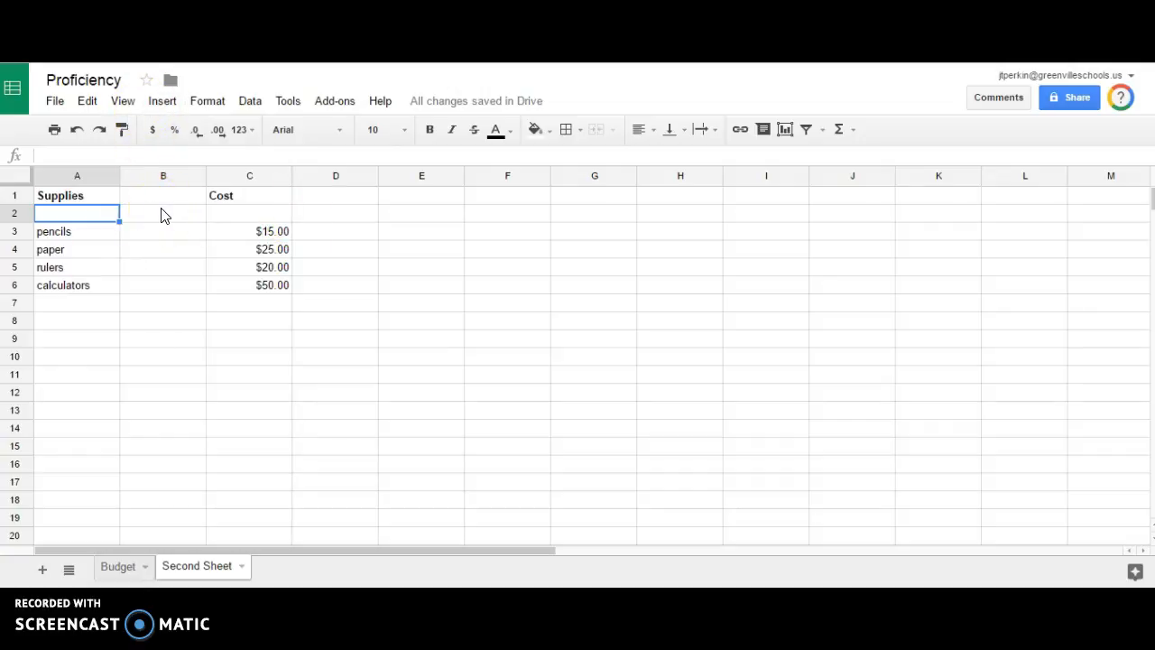
click(164, 106)
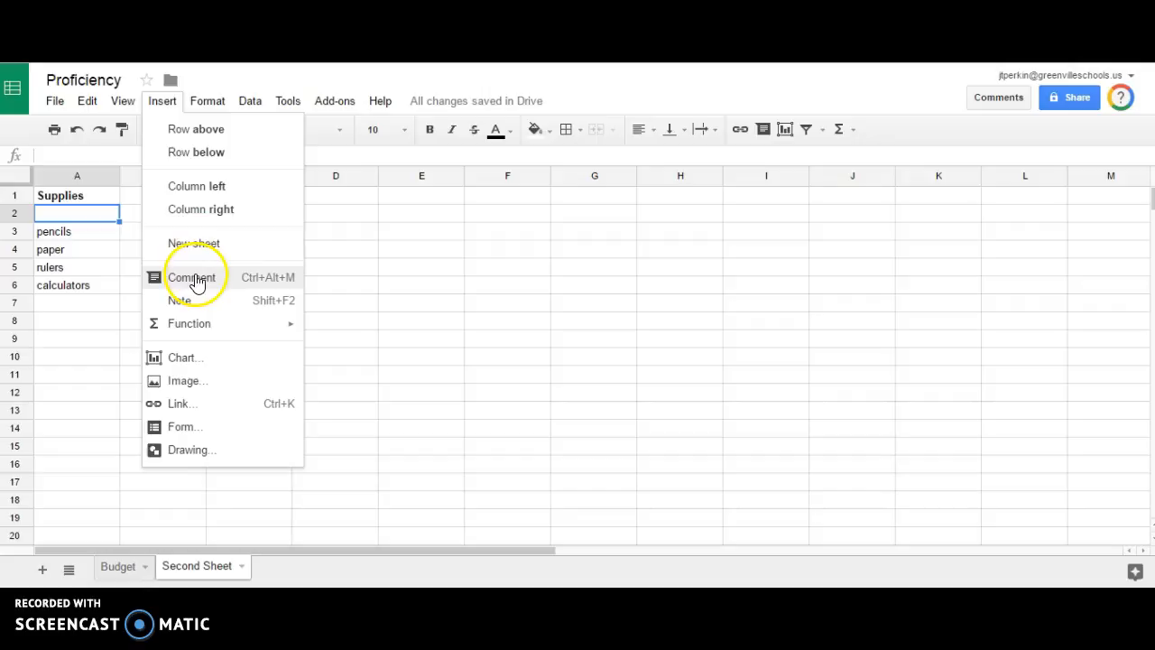
mouse_move(190, 326)
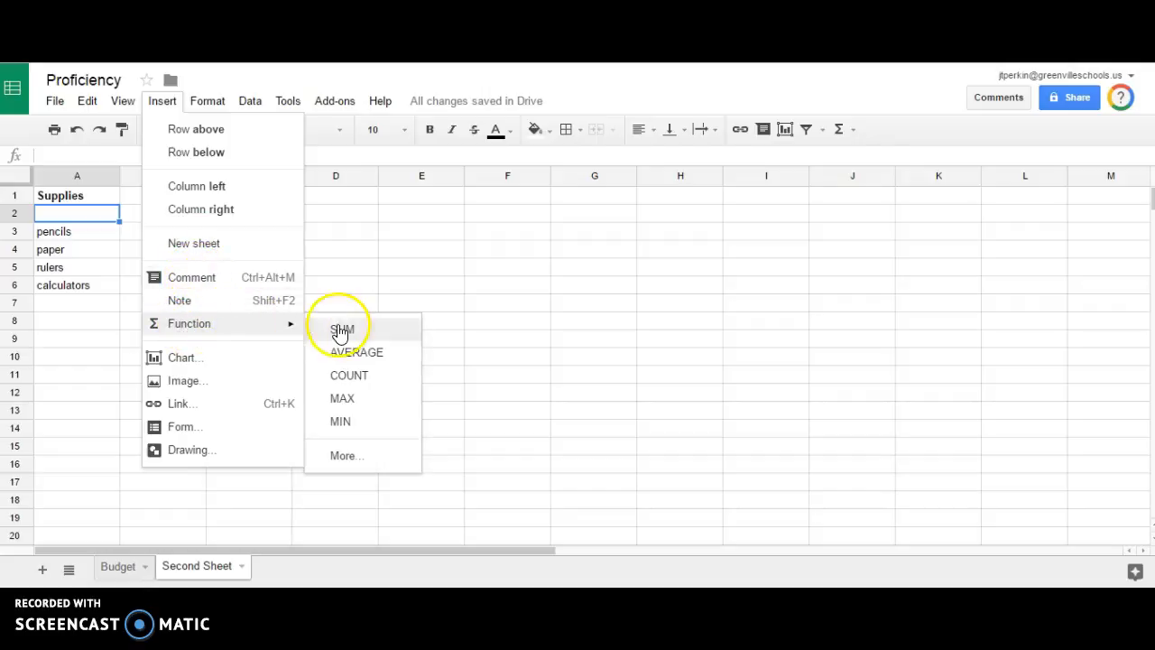
click(228, 79)
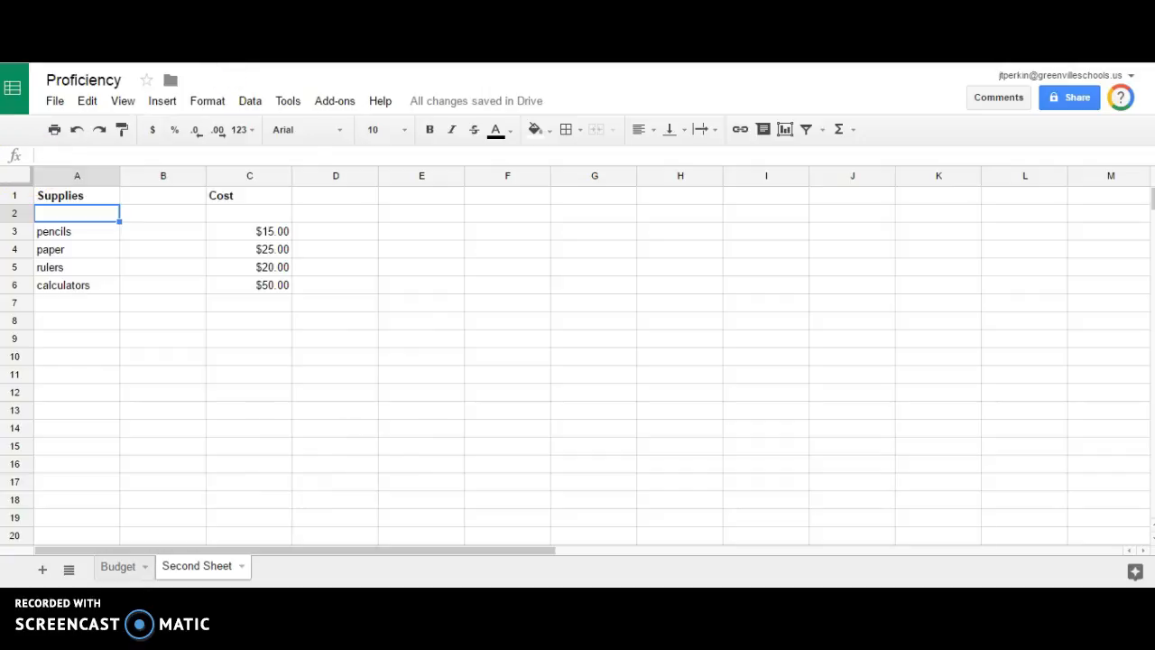
- Add a third sheet and name it Days of the Week
click(36, 567)
click(273, 566)
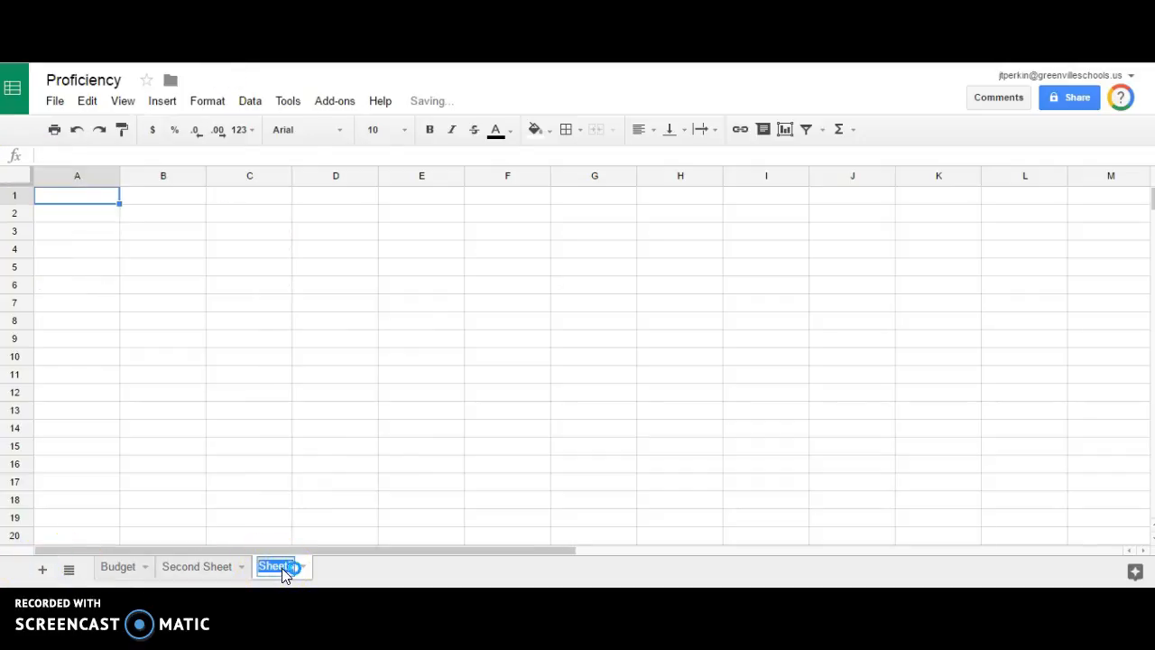
text(Days of the Week)
key(Return)
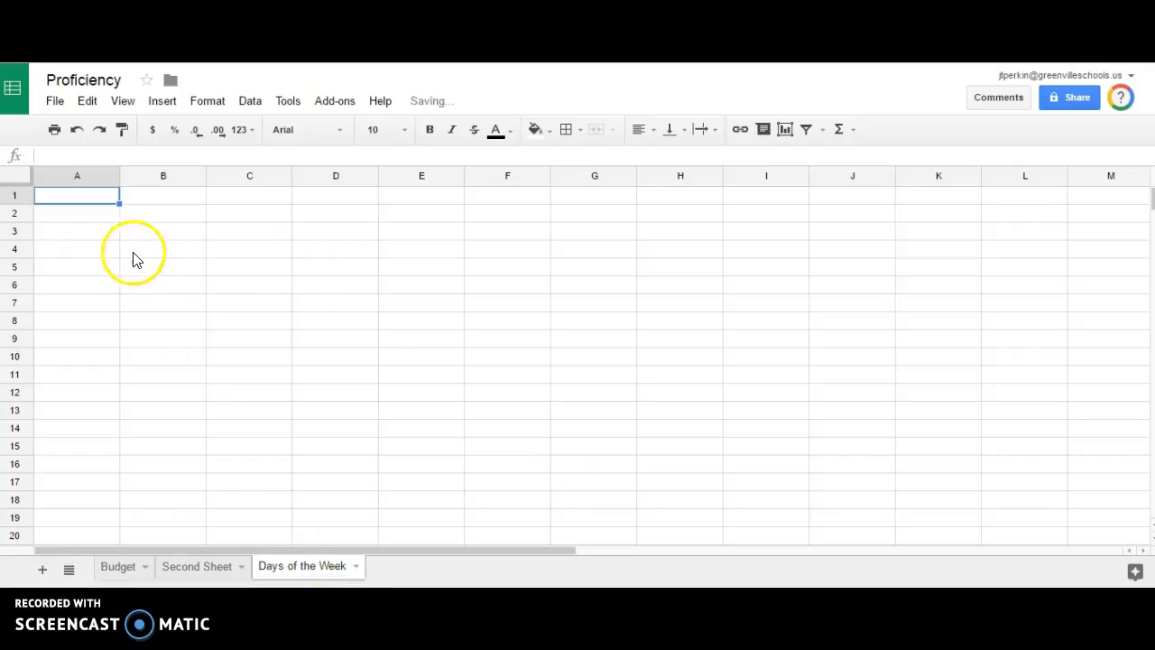
- Enter Monday in A2 and autofill the weekday series down to Sunday in A8
click(77, 213)
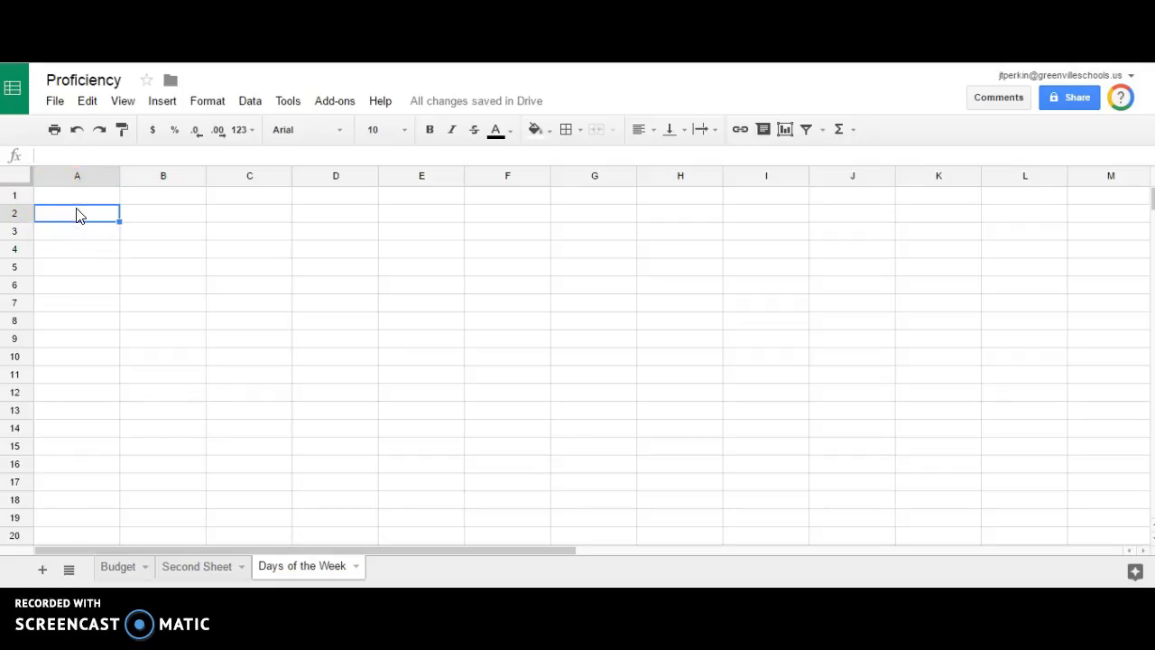
text(Monday)
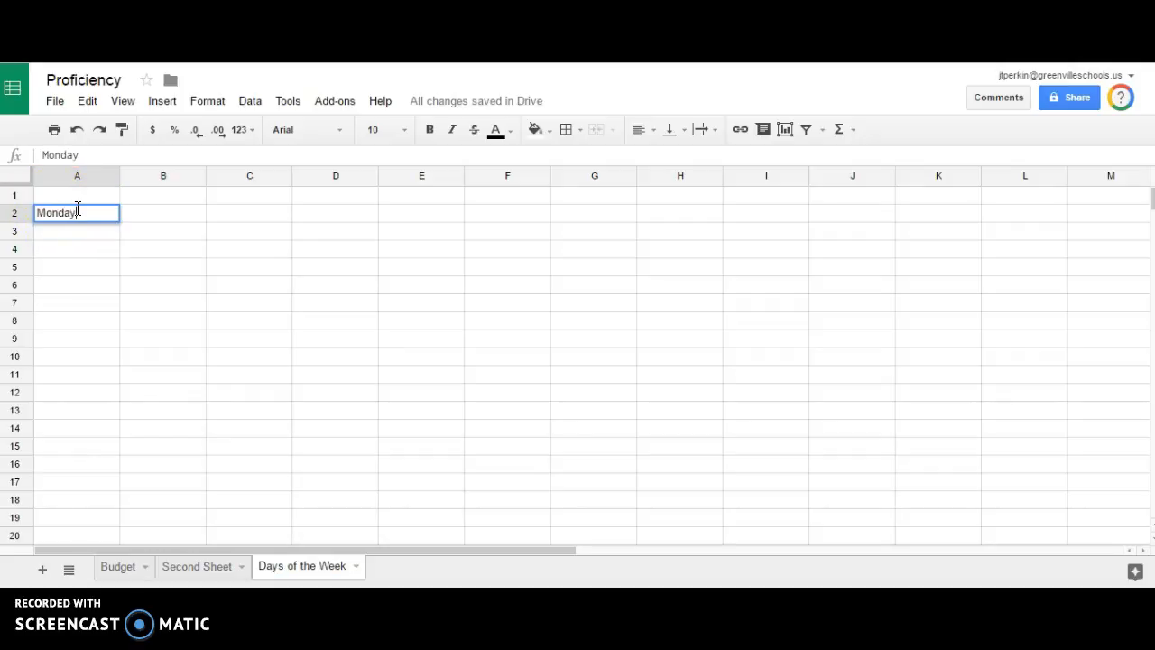
key(Return)
click(78, 213)
drag(121, 249, 115, 323)
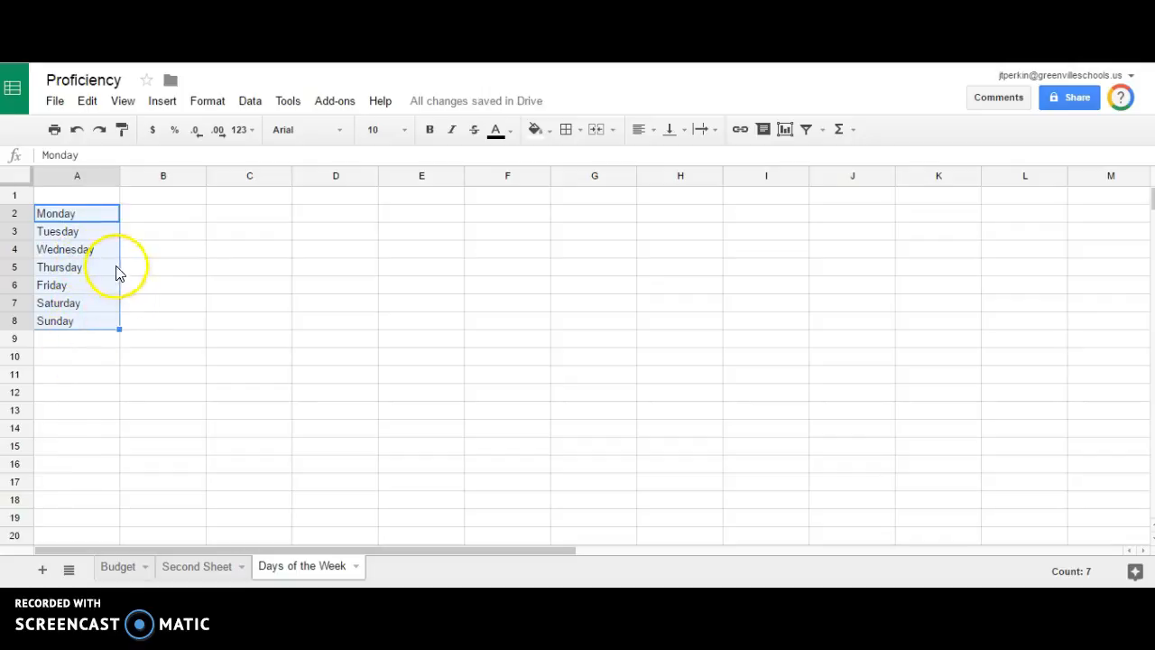
click(93, 337)
click(80, 217)
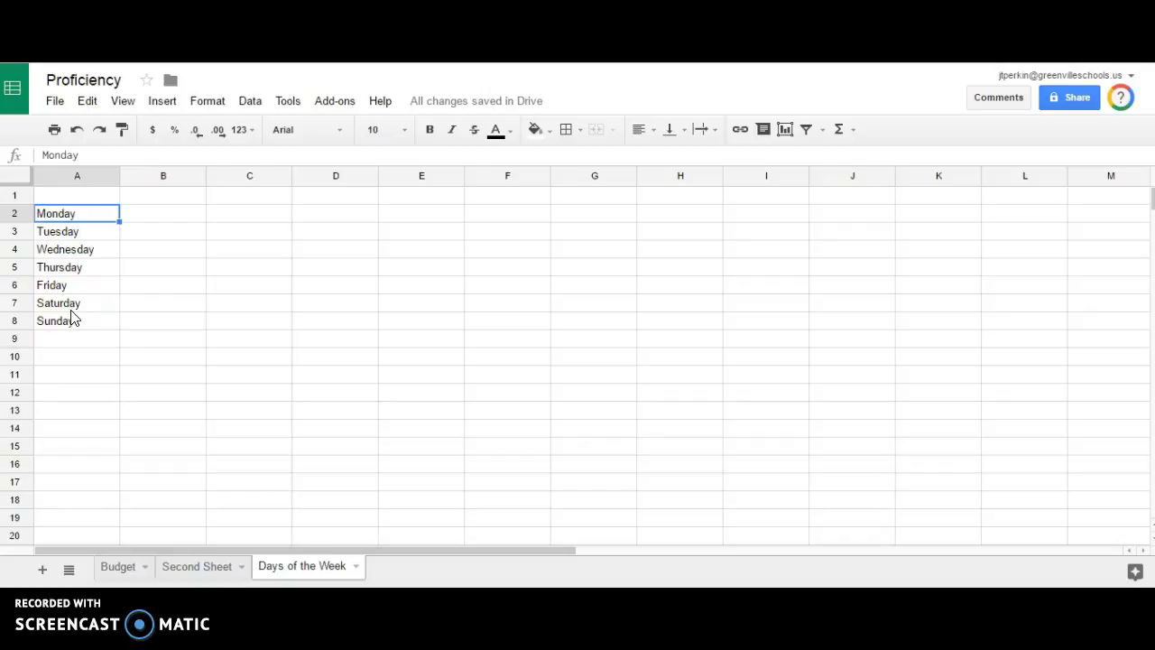
click(103, 252)
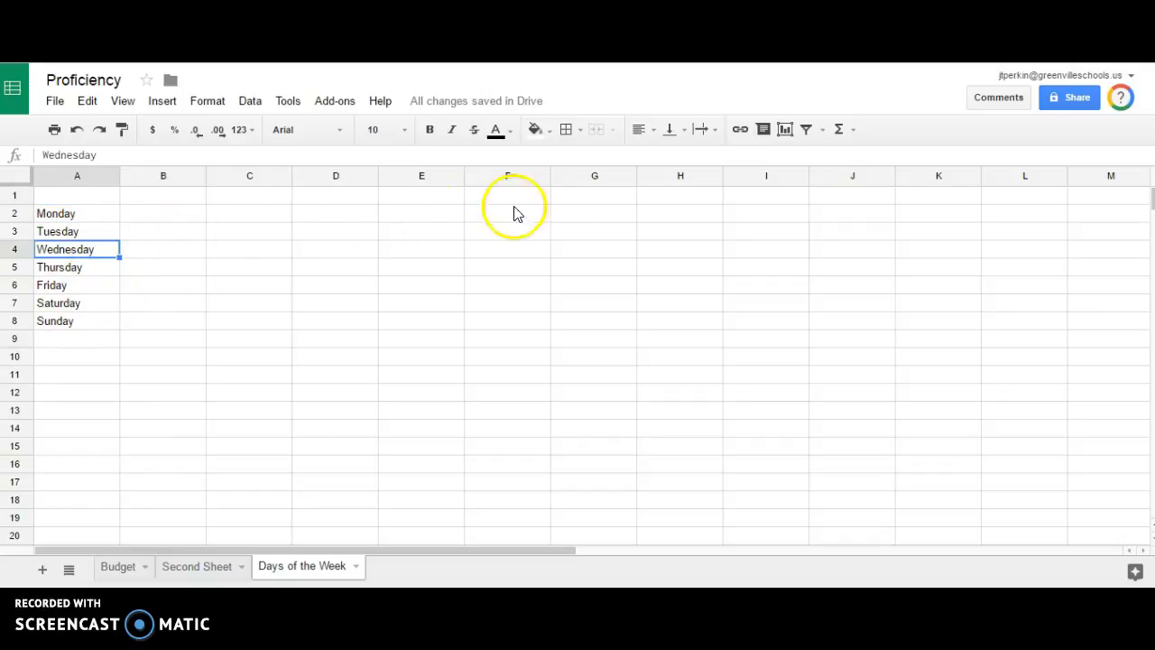
click(741, 129)
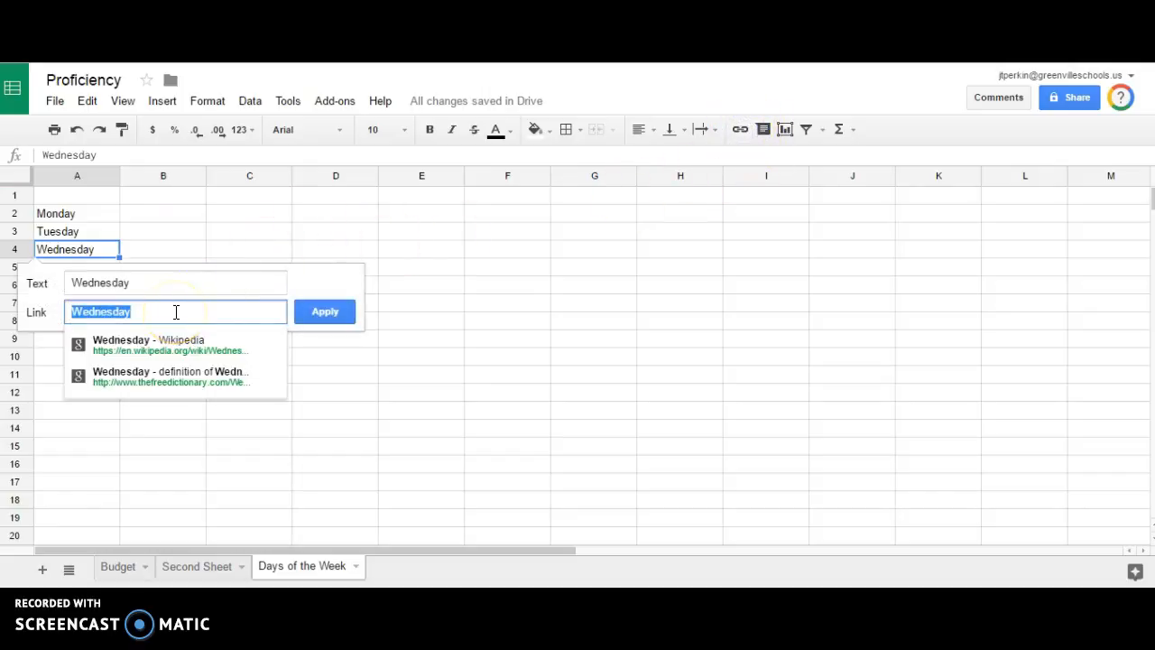
text(blue ridge high school)
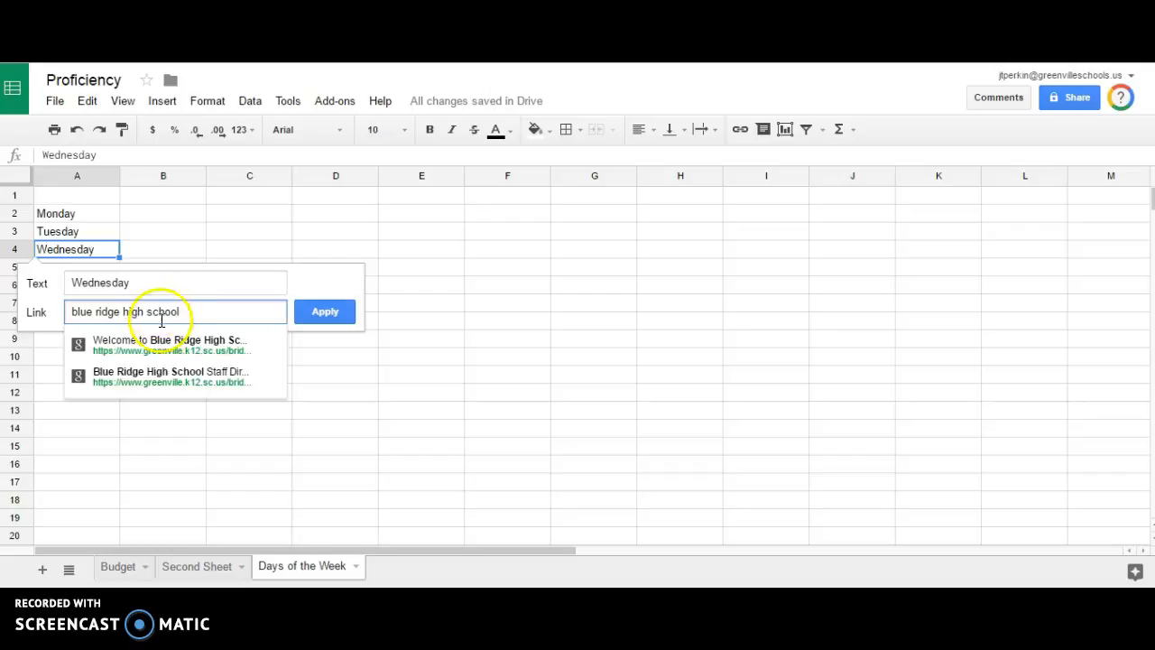
click(195, 353)
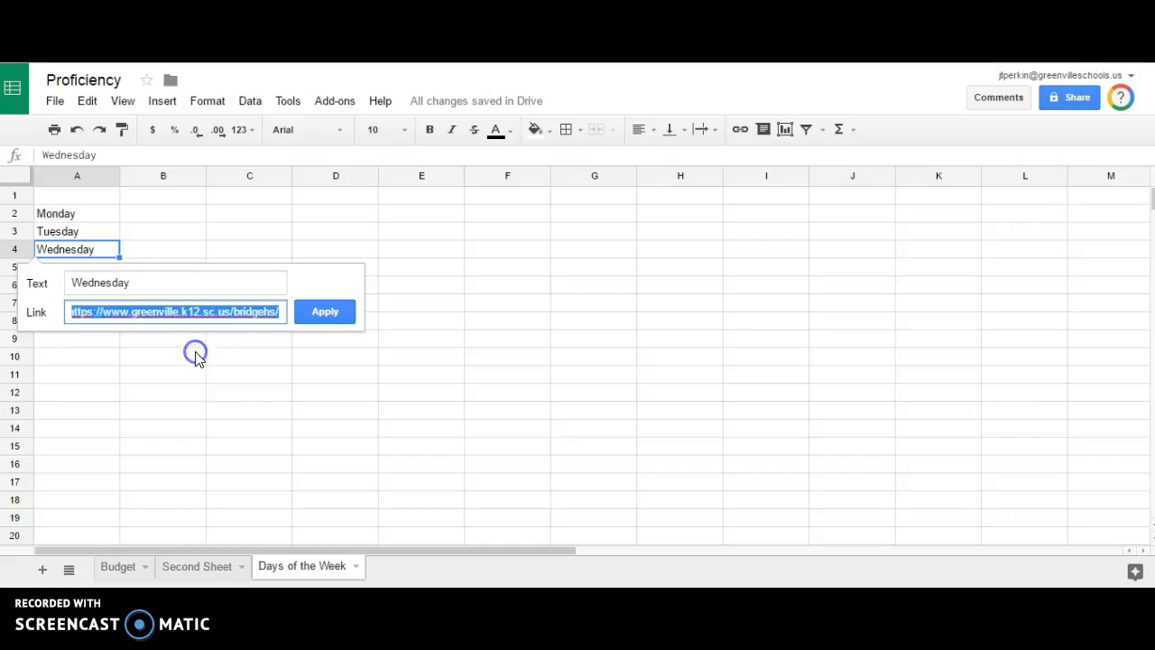
click(334, 315)
click(182, 246)
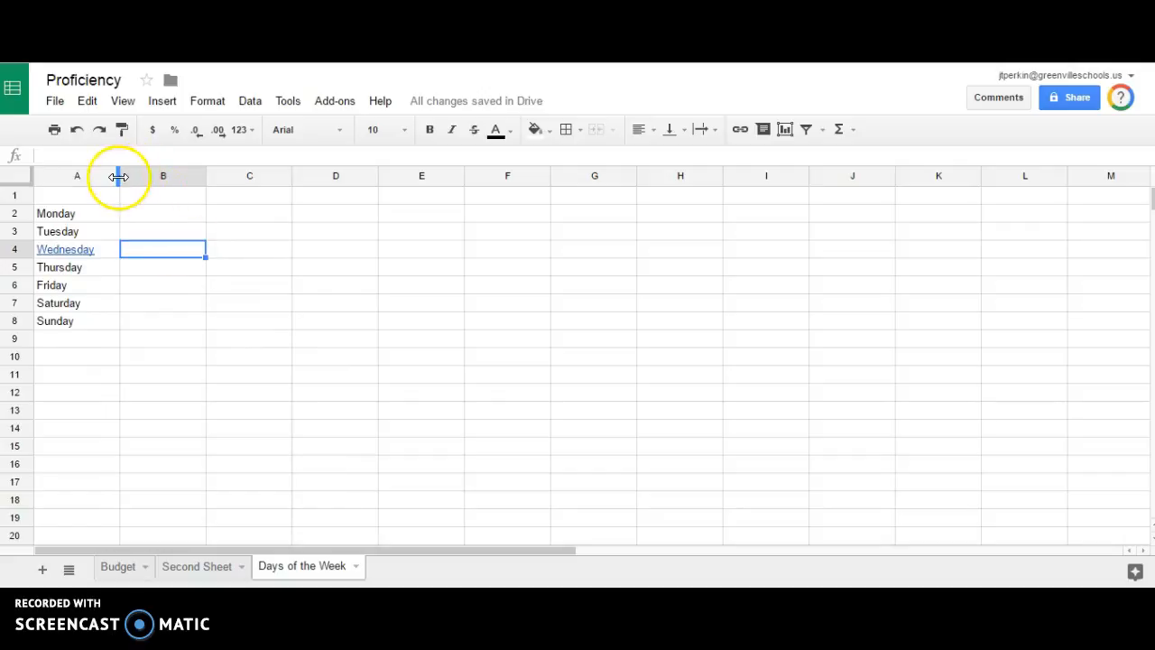
- Narrow column A, auto-fit its width to the weekday names, and select cell A1
drag(118, 177, 70, 178)
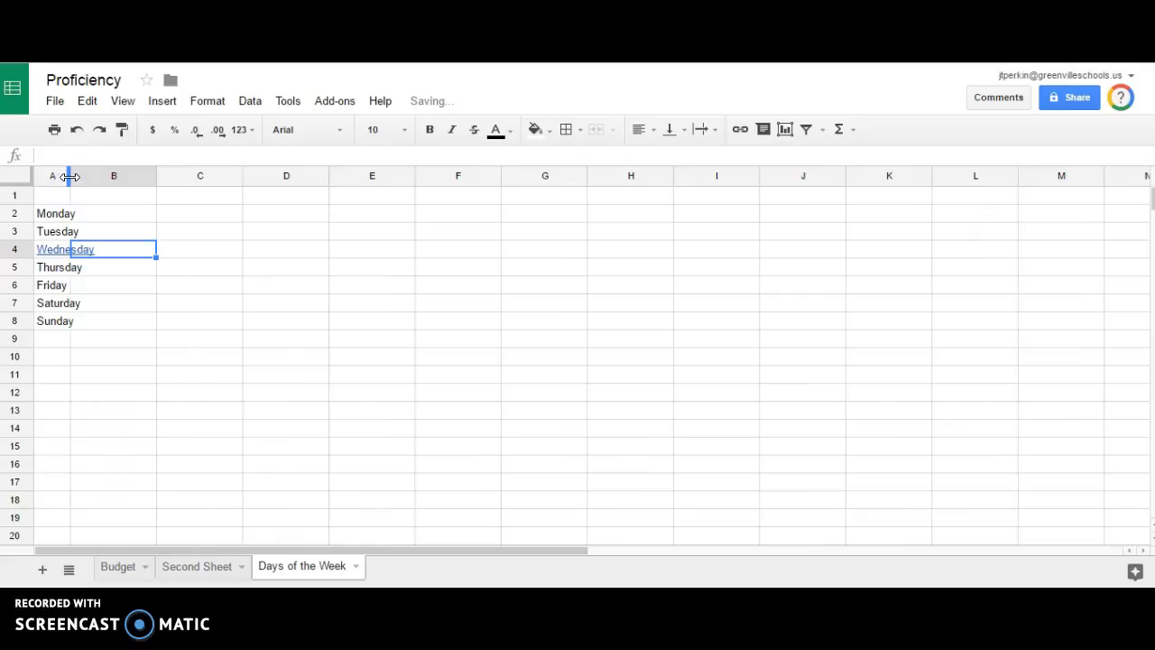
double_click(70, 177)
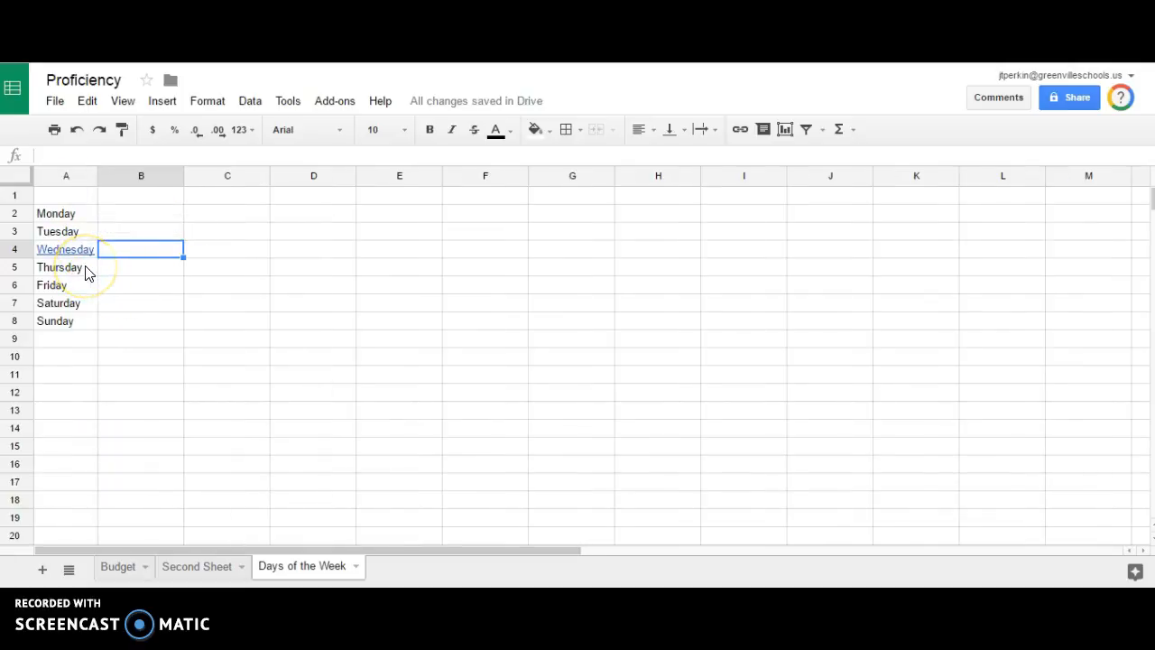
click(73, 196)
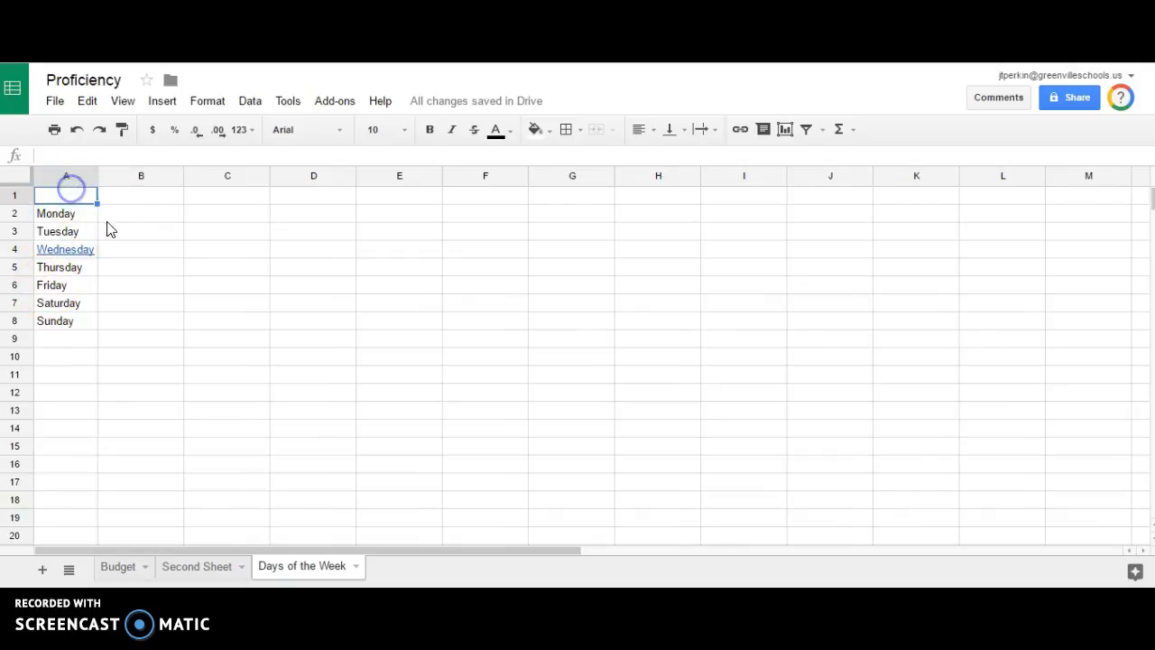
- Enter the heading Days of the Week in cell A1 and make it bold
text(Days of the W)
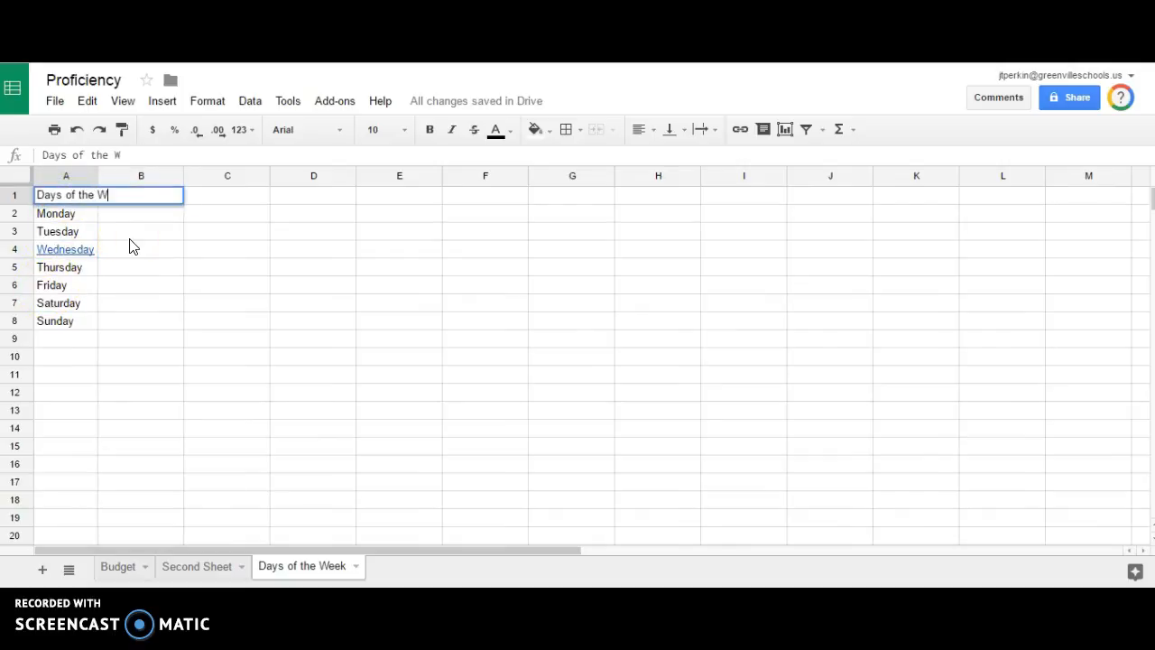
text(eek)
key(Return)
key(Up)
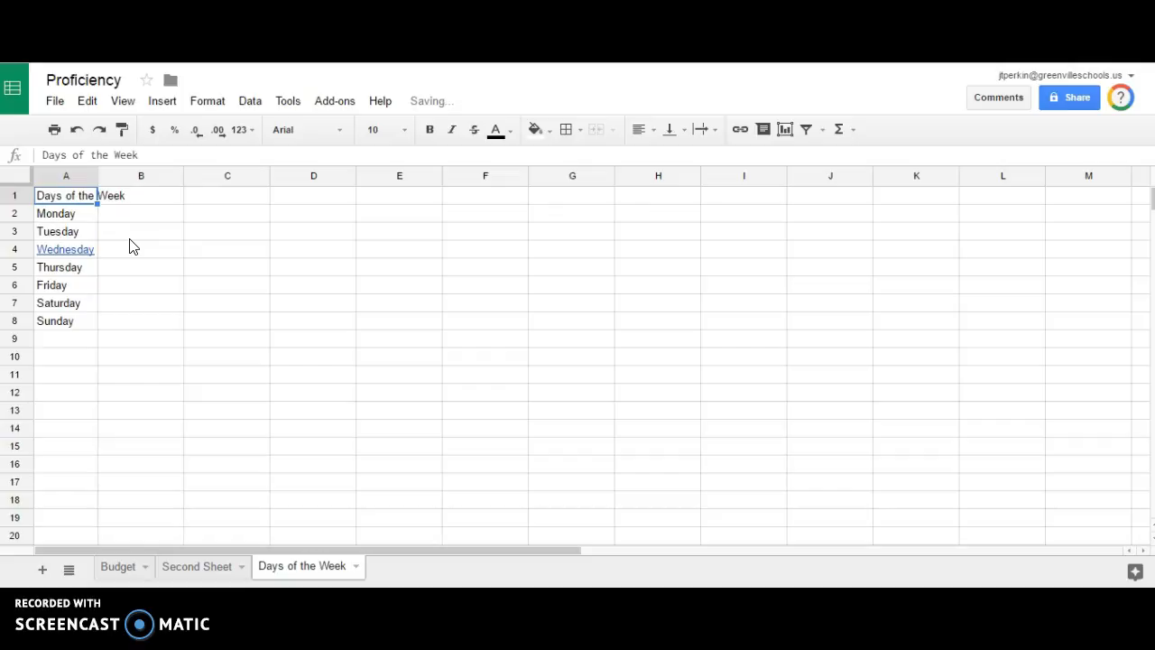
click(426, 134)
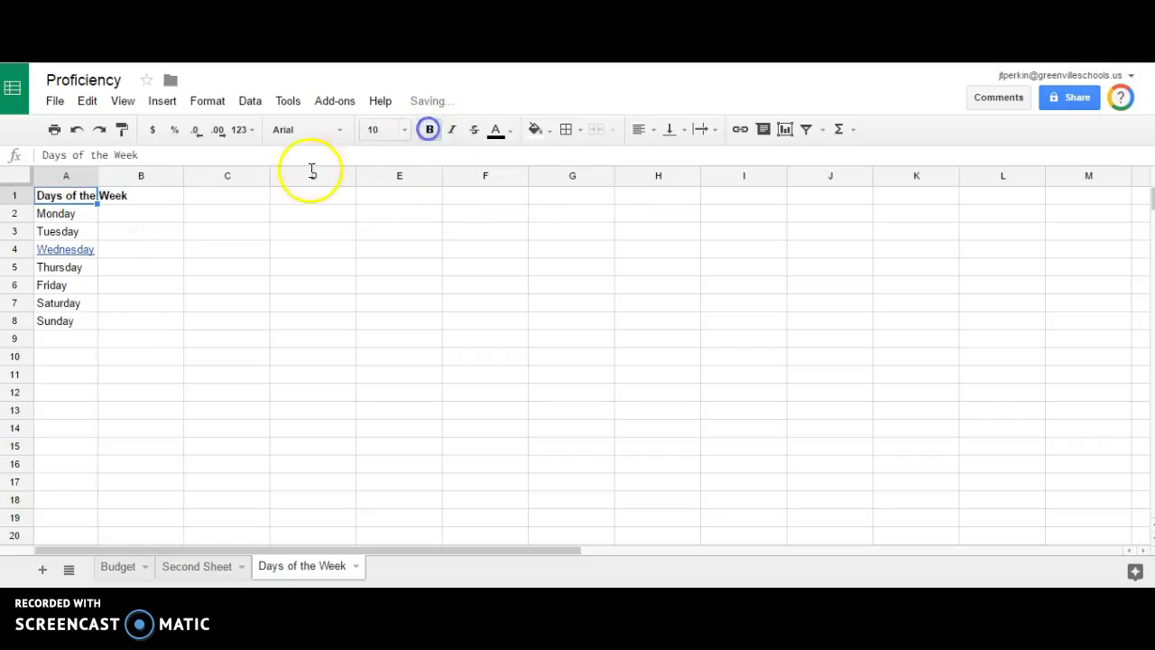
click(126, 219)
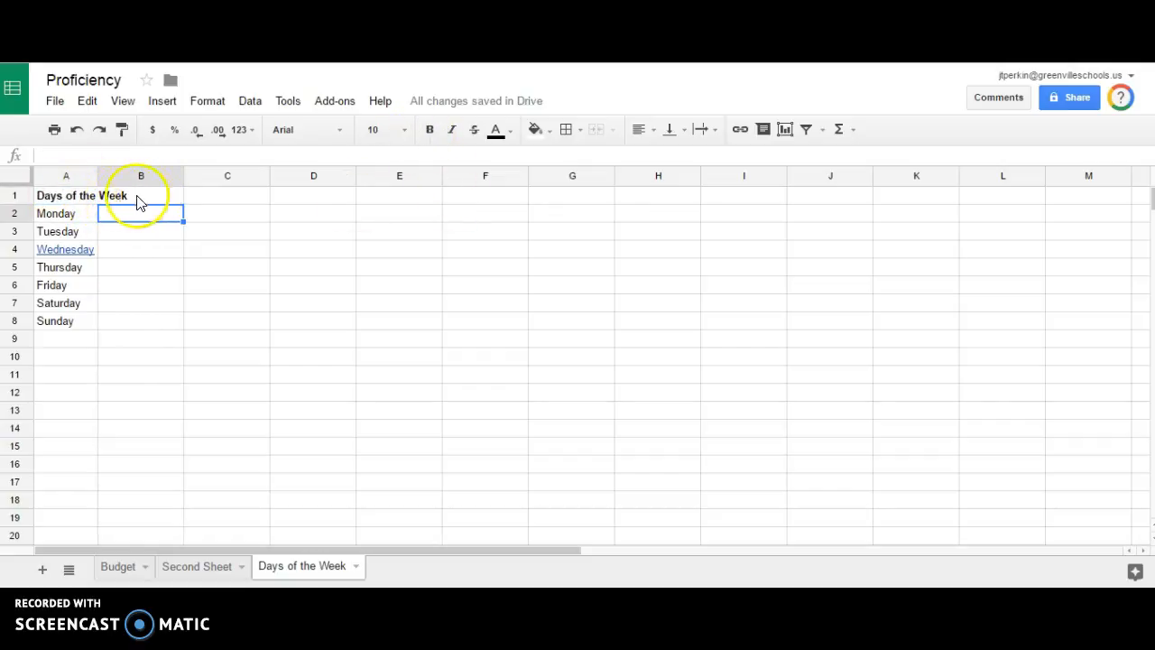
- Compare wrapped and overflowing text for the Days of the Week heading in A1, leaving it set to wrap
click(76, 197)
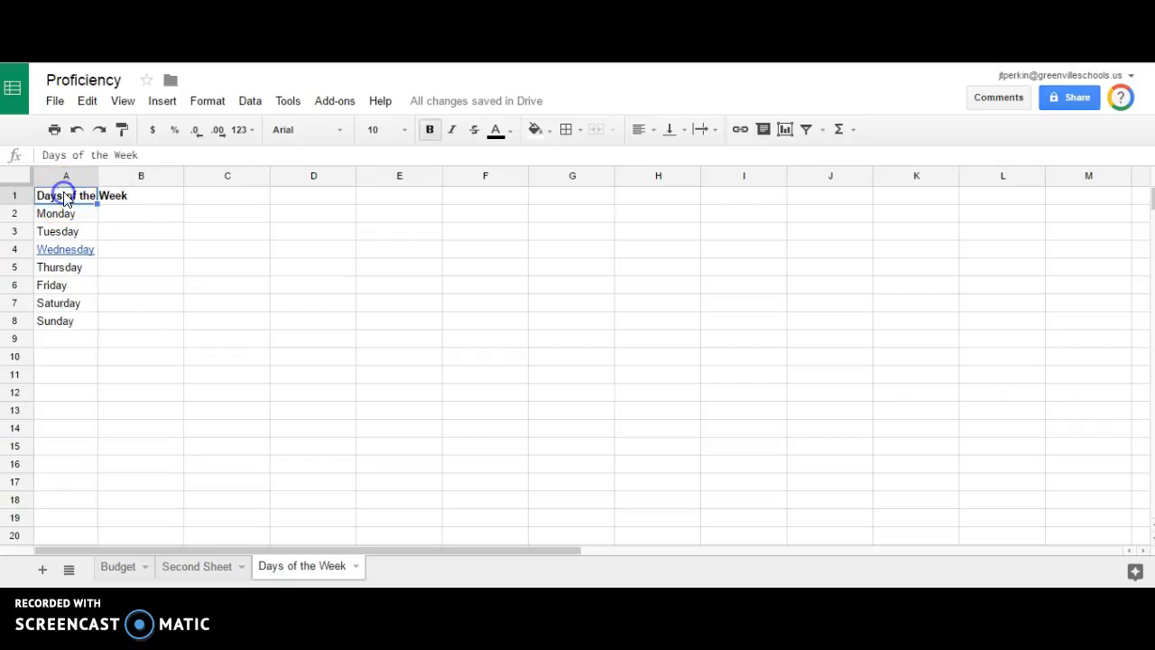
click(712, 134)
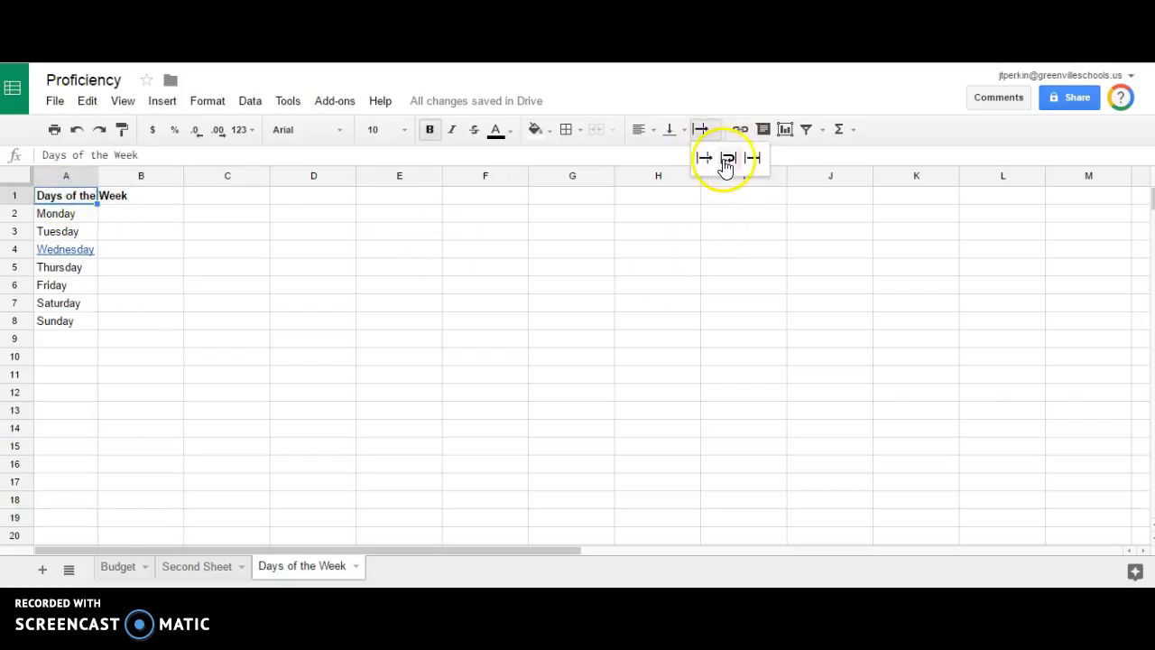
click(729, 160)
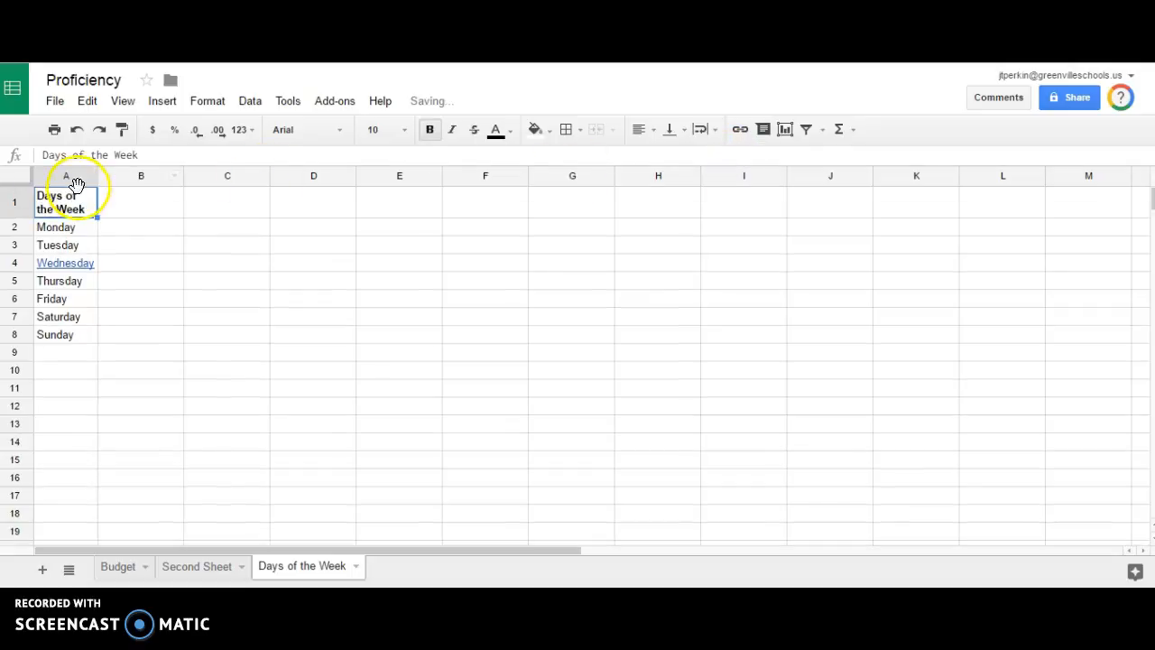
click(710, 132)
click(706, 158)
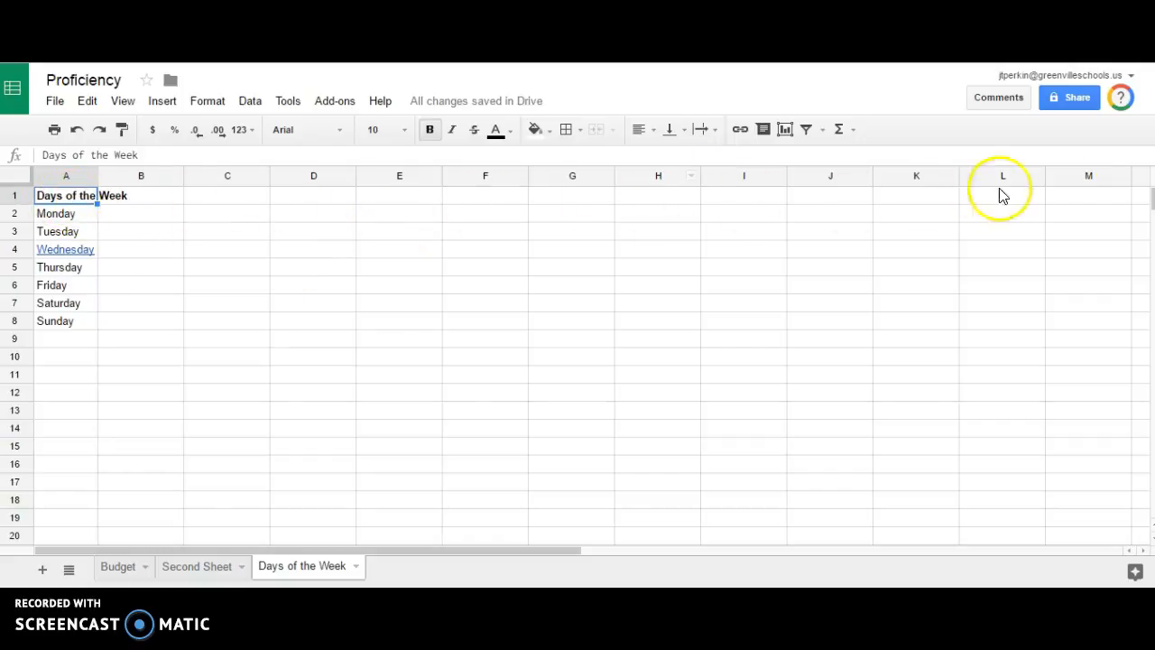
click(713, 132)
click(728, 157)
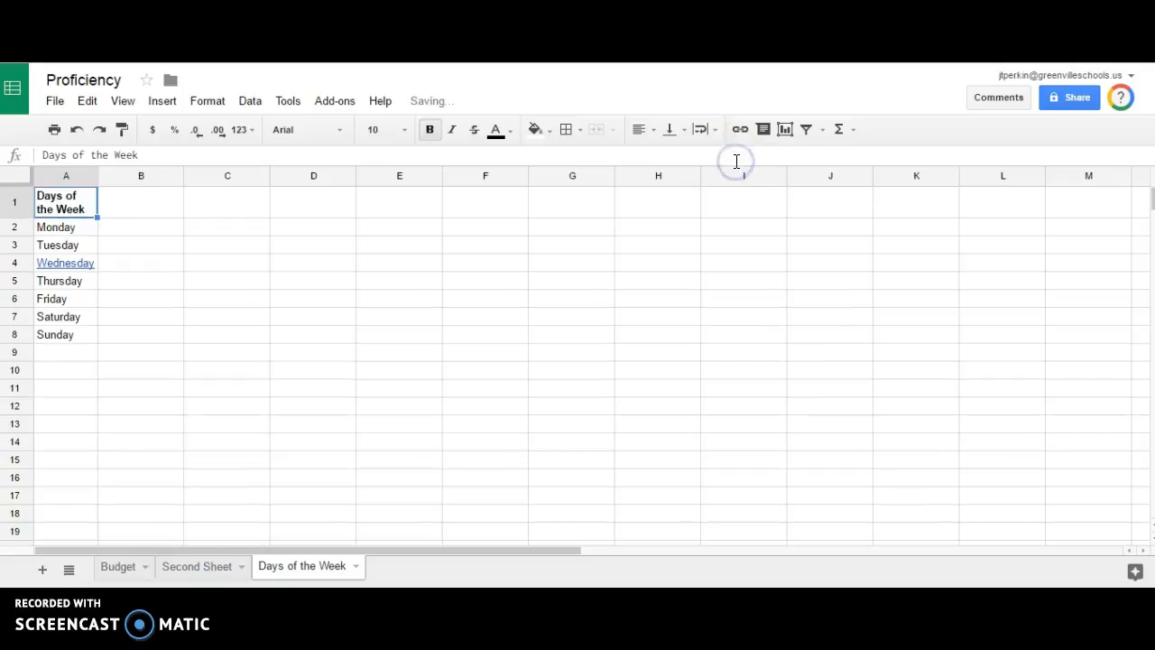
click(681, 132)
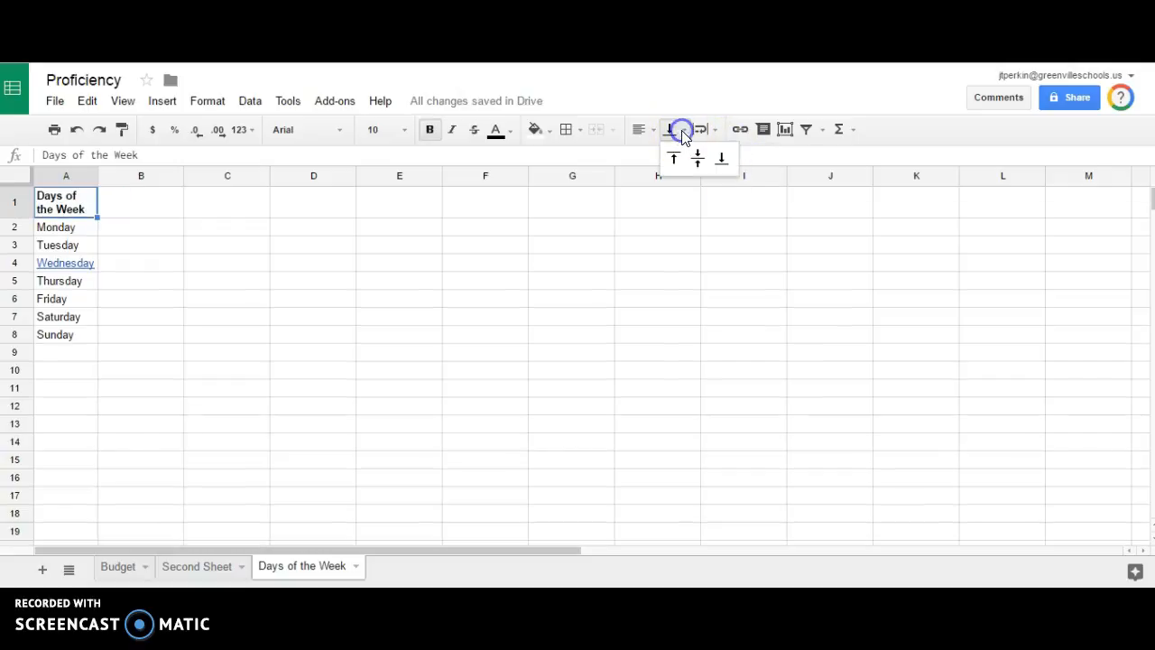
click(674, 160)
click(727, 164)
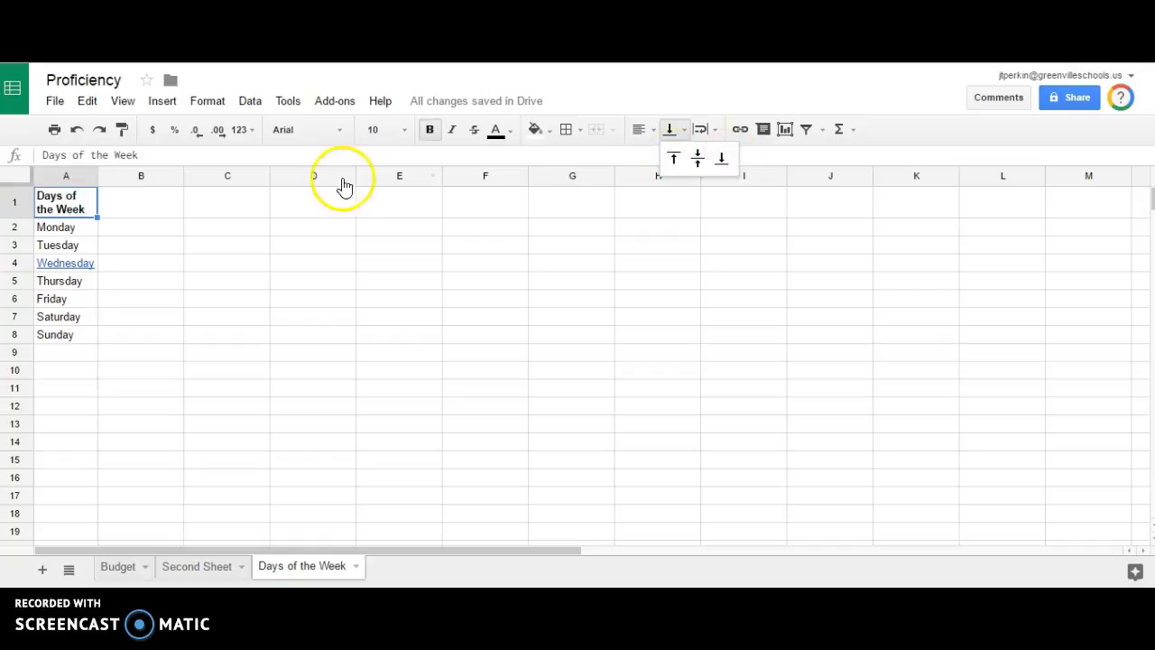
- Enter Age in cell B1, try middle vertical alignment, and set it to top alignment
click(149, 209)
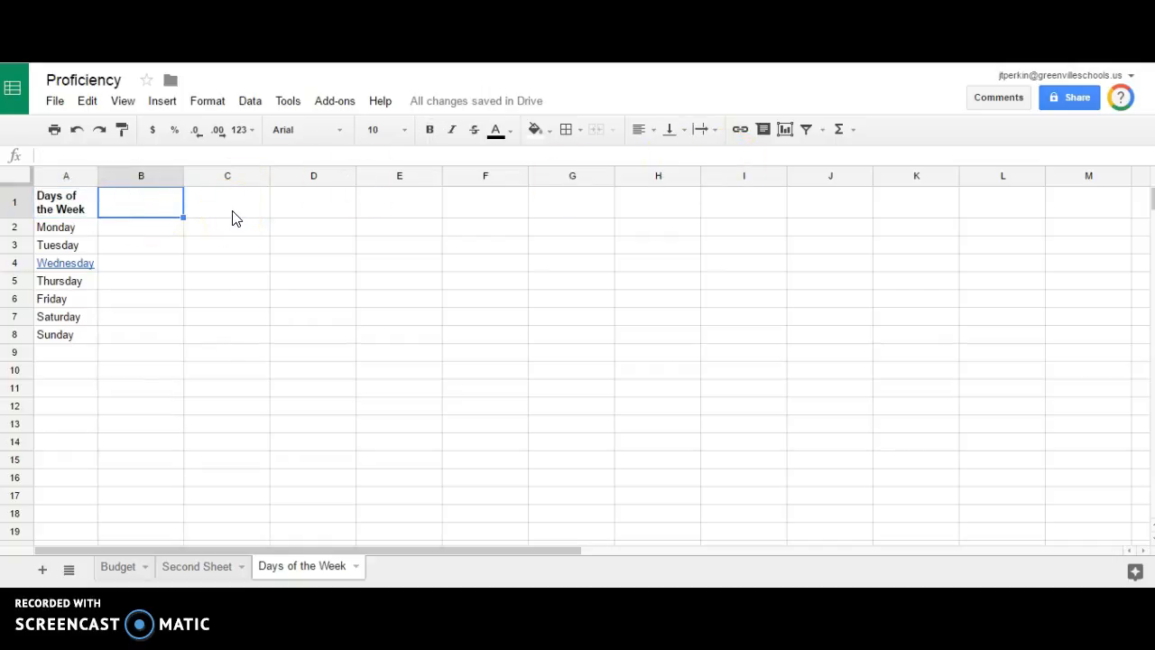
key(Return)
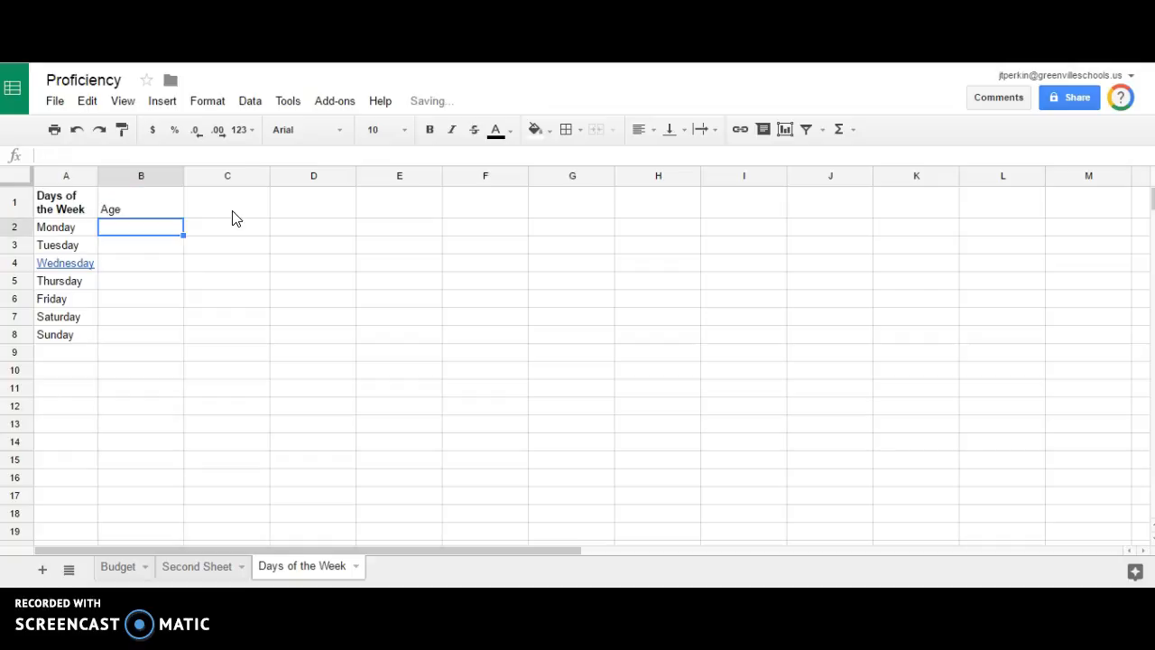
click(158, 203)
click(675, 131)
click(696, 158)
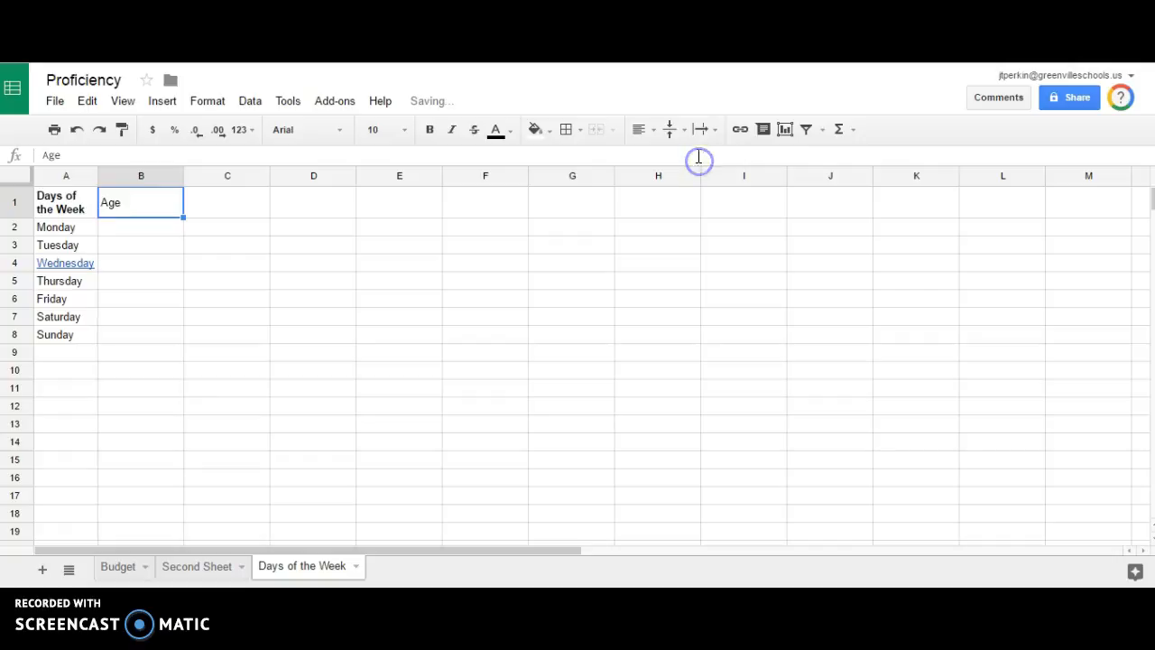
click(677, 132)
click(673, 159)
- Try centre alignment on the heading and weekdays in A1:A8, and set them to right alignment
drag(77, 198, 63, 334)
click(639, 129)
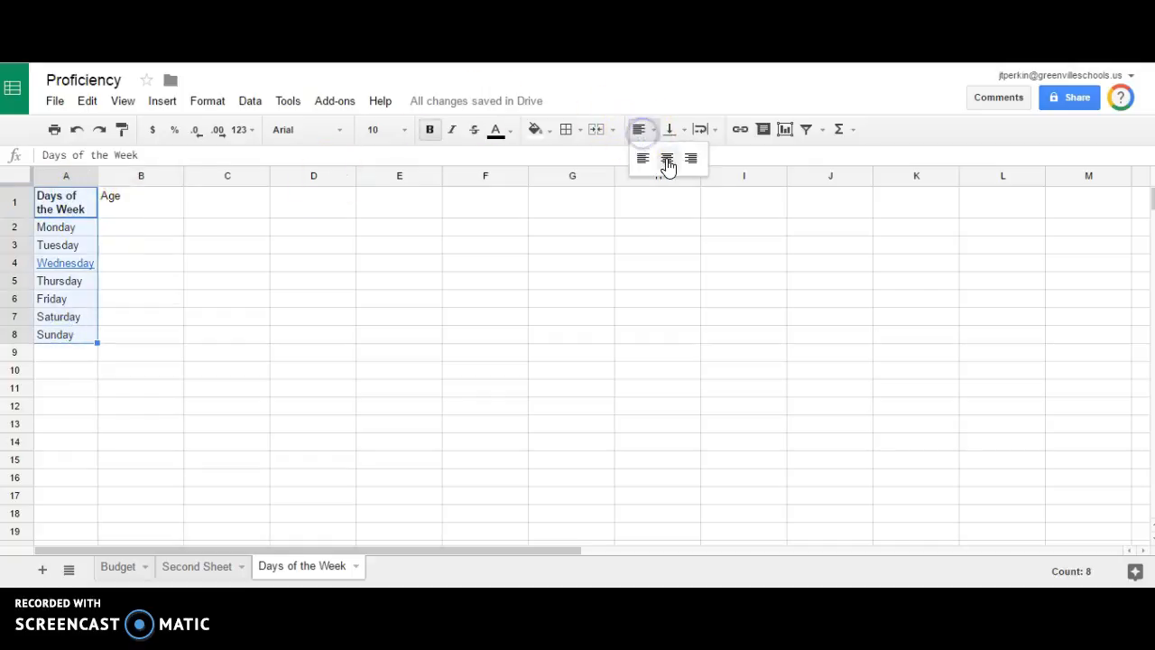
click(667, 158)
click(643, 129)
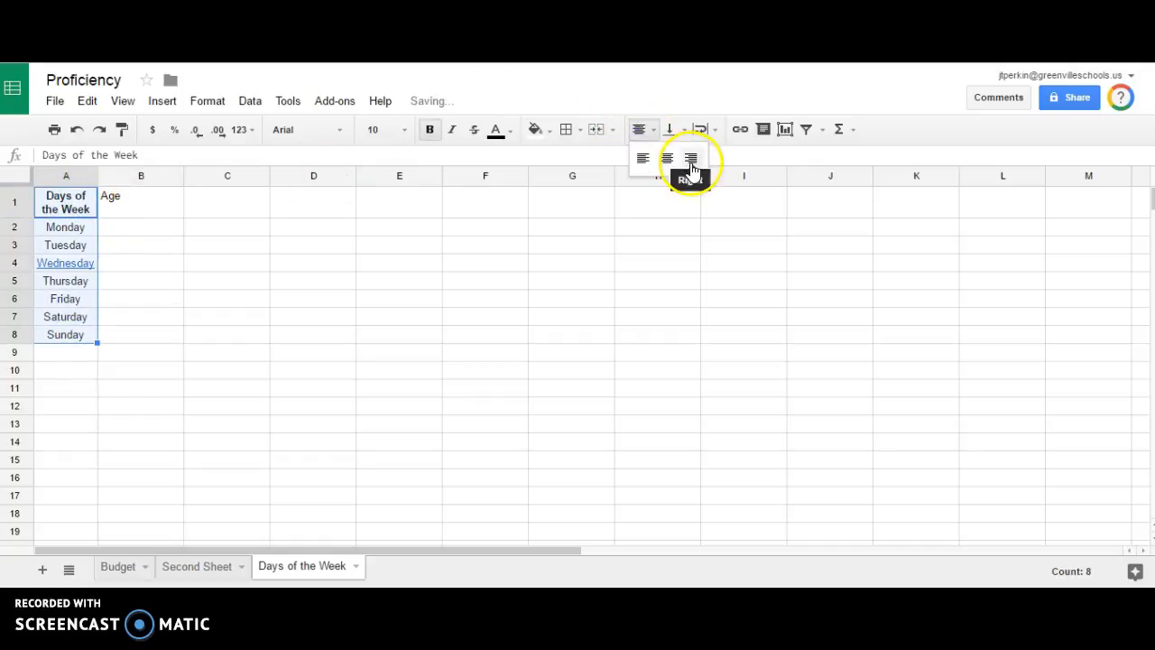
click(692, 158)
click(245, 261)
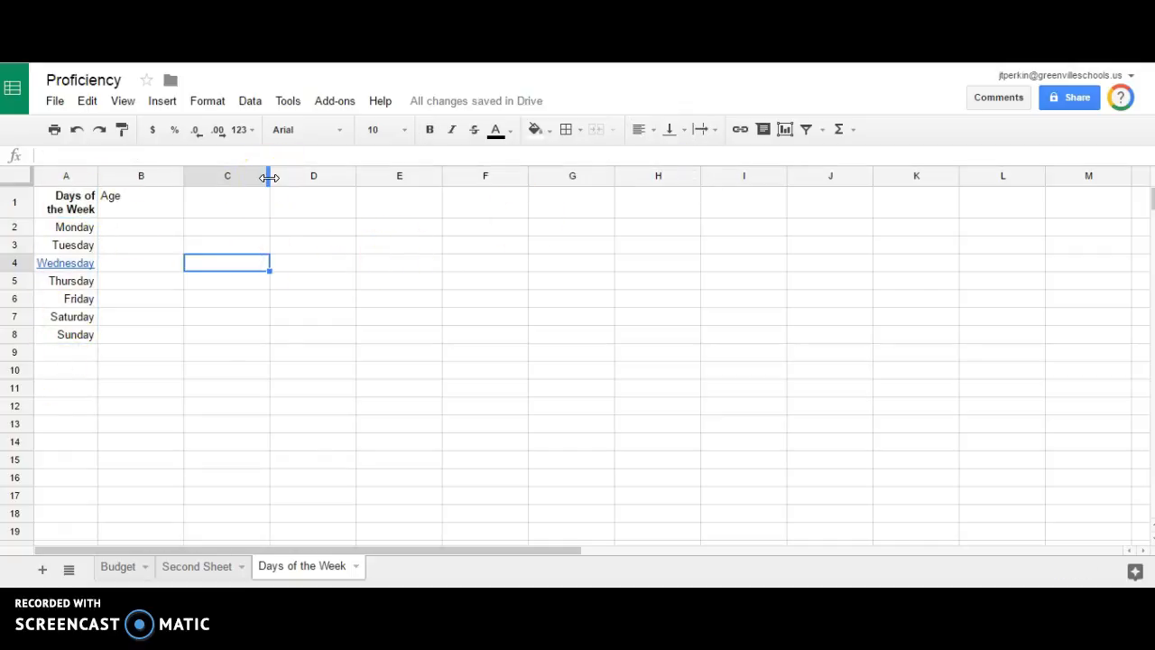
- Fill the Monday cell with yellow and the Saturday cell with cyan
click(84, 229)
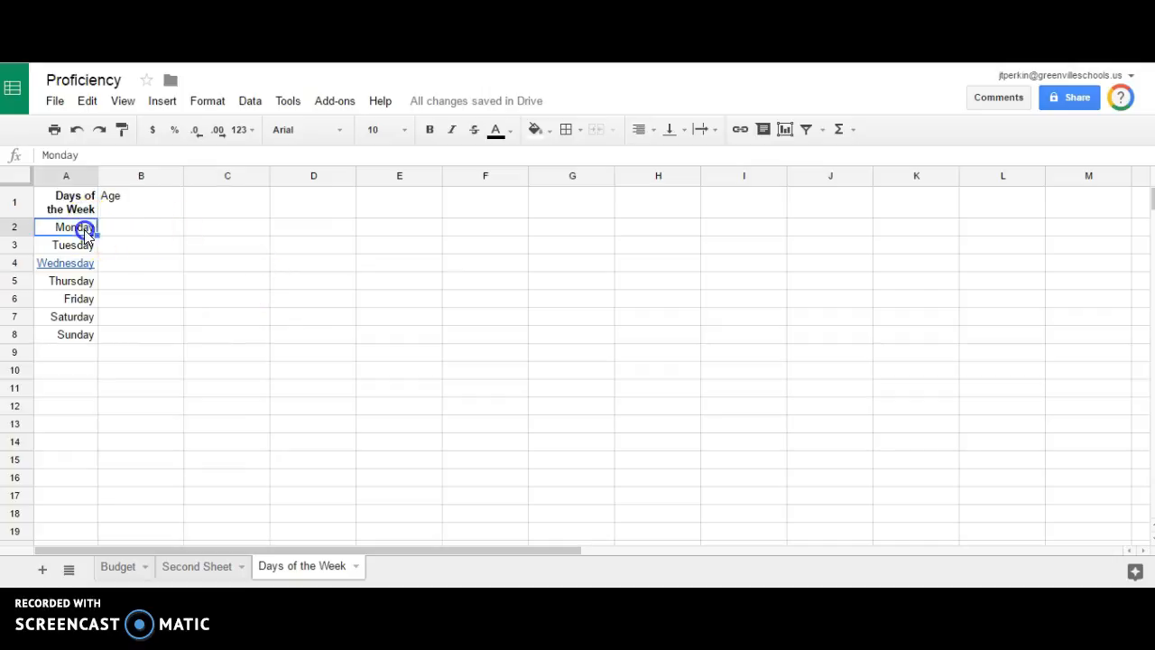
click(512, 132)
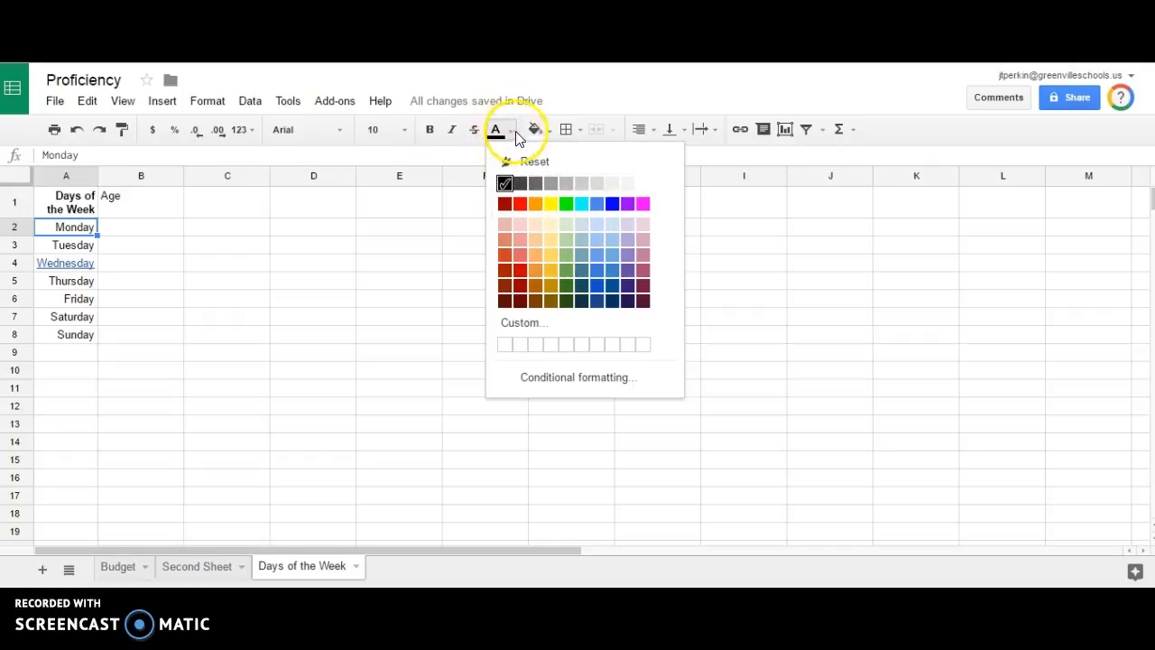
click(537, 128)
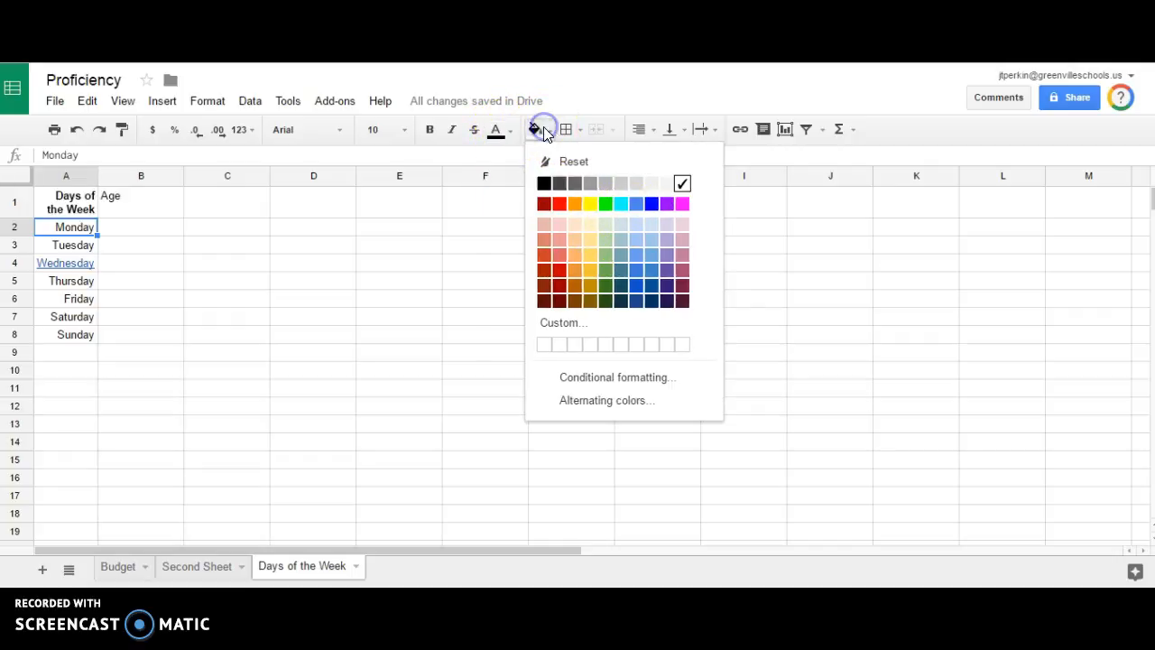
click(590, 204)
click(74, 317)
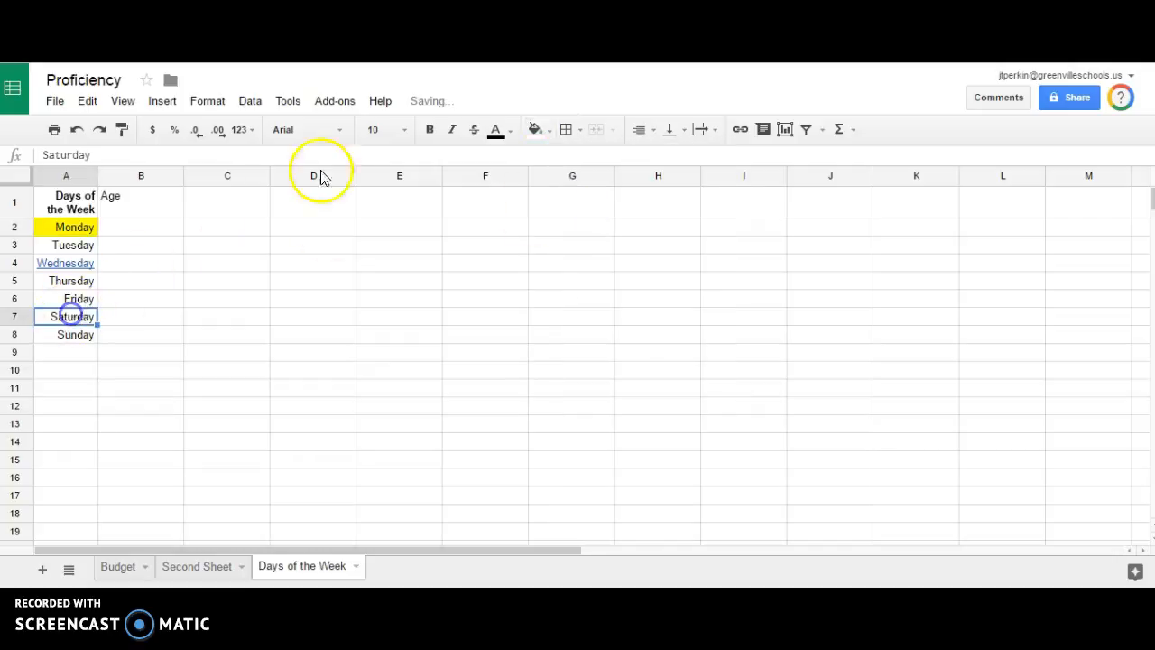
click(535, 129)
click(620, 204)
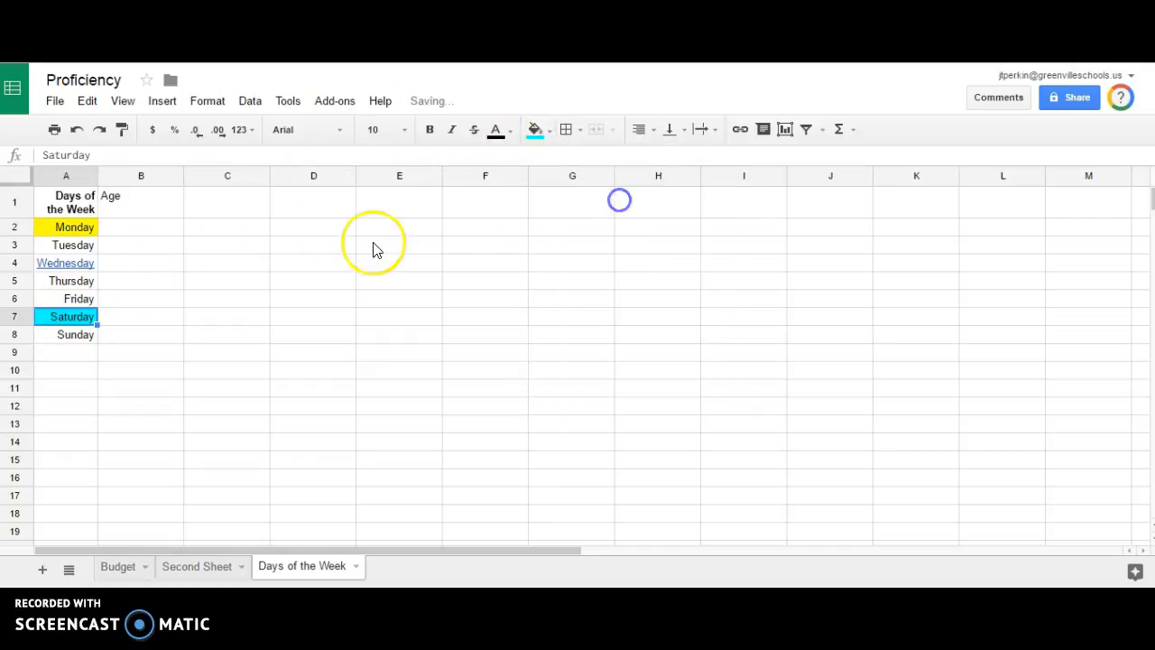
click(339, 251)
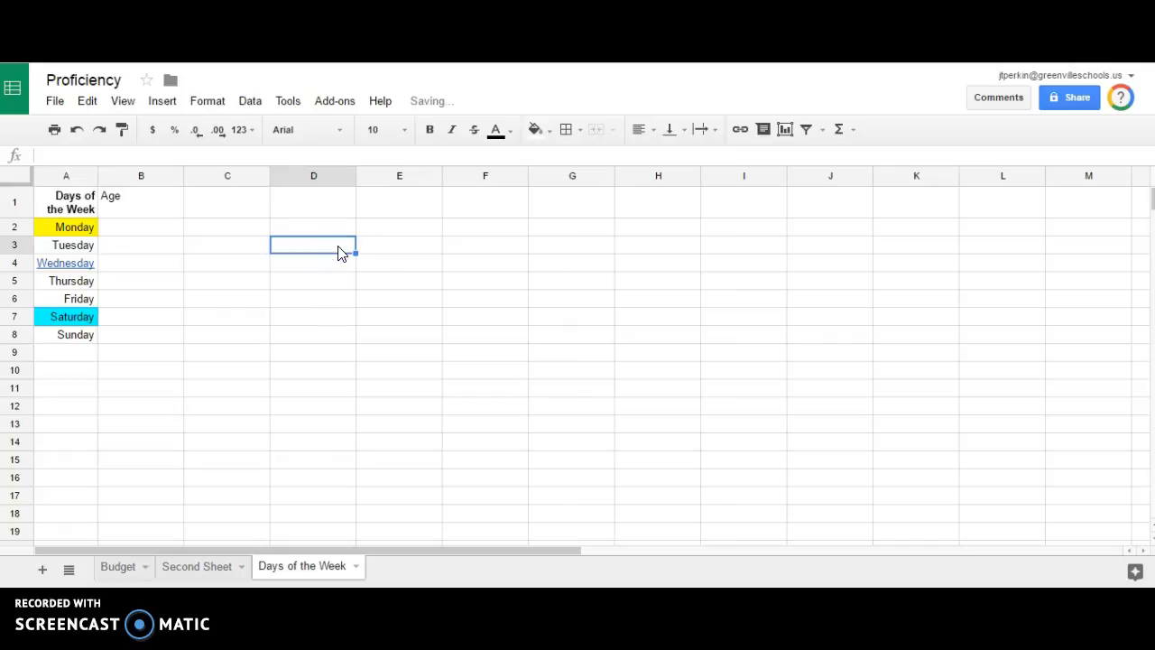
- Apply all borders to the Days of the Week heading in cell A1
click(72, 202)
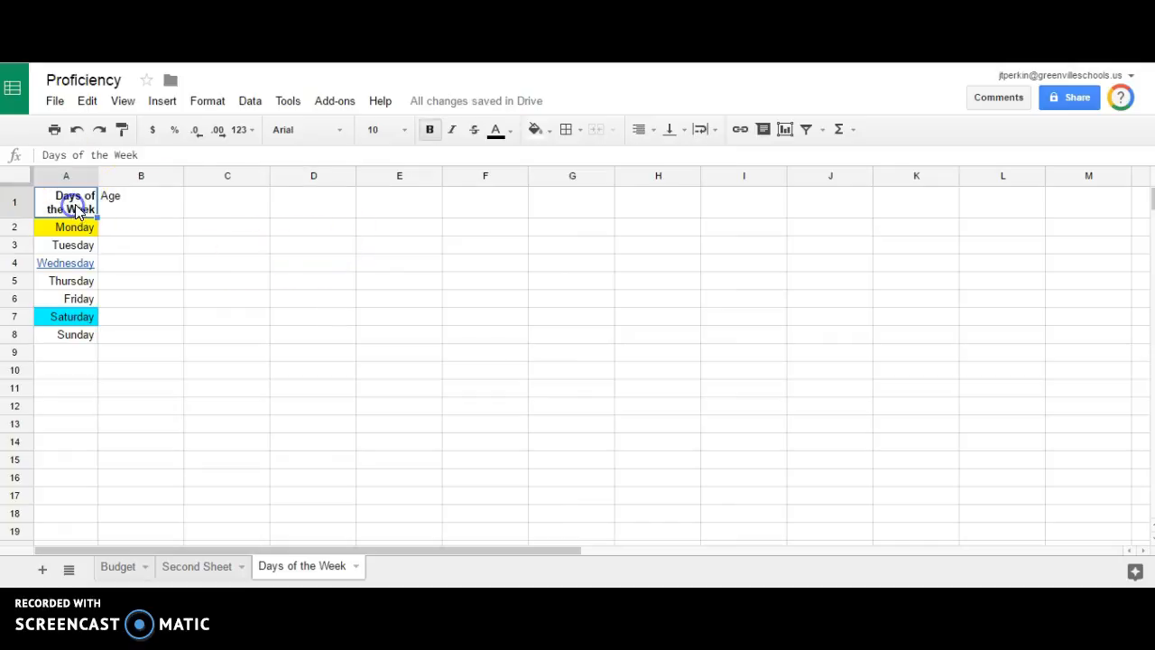
click(569, 129)
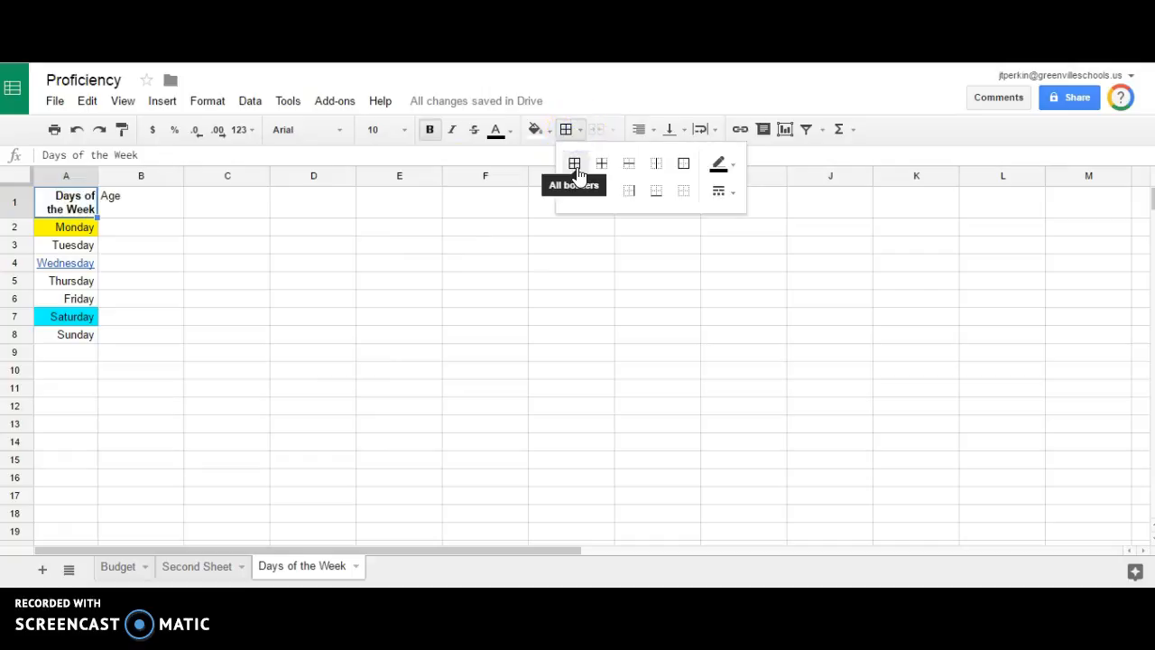
click(576, 164)
click(263, 251)
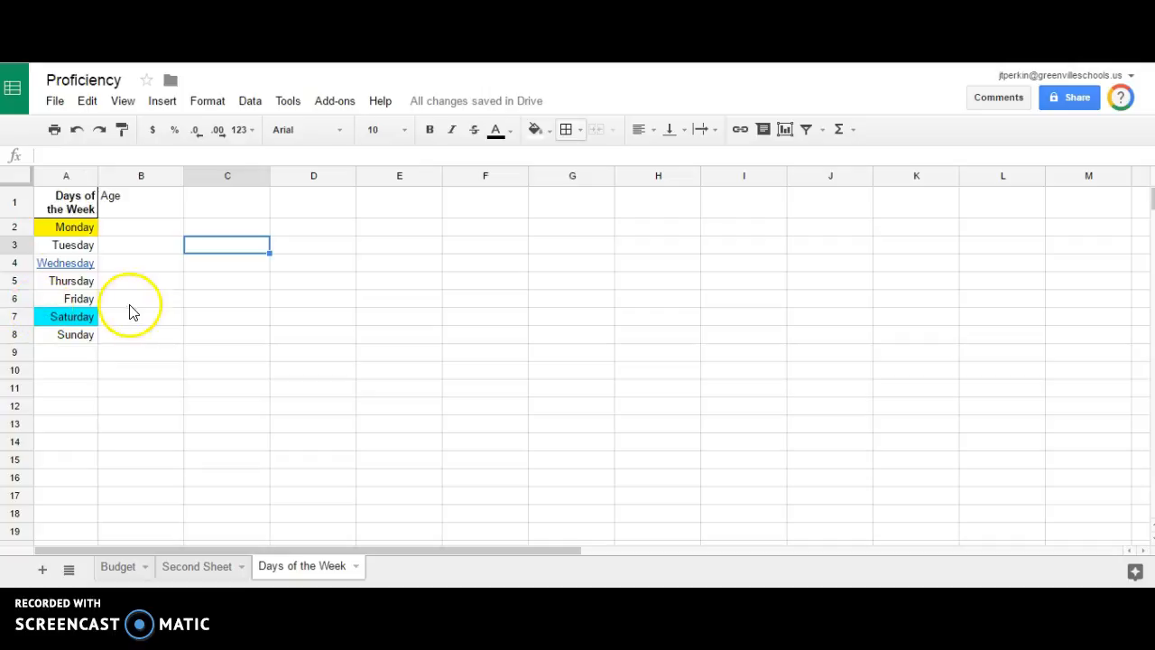
- Freeze the first row of the Days of the Week sheet so its headings stay in view
scroll(135, 280, down, 8)
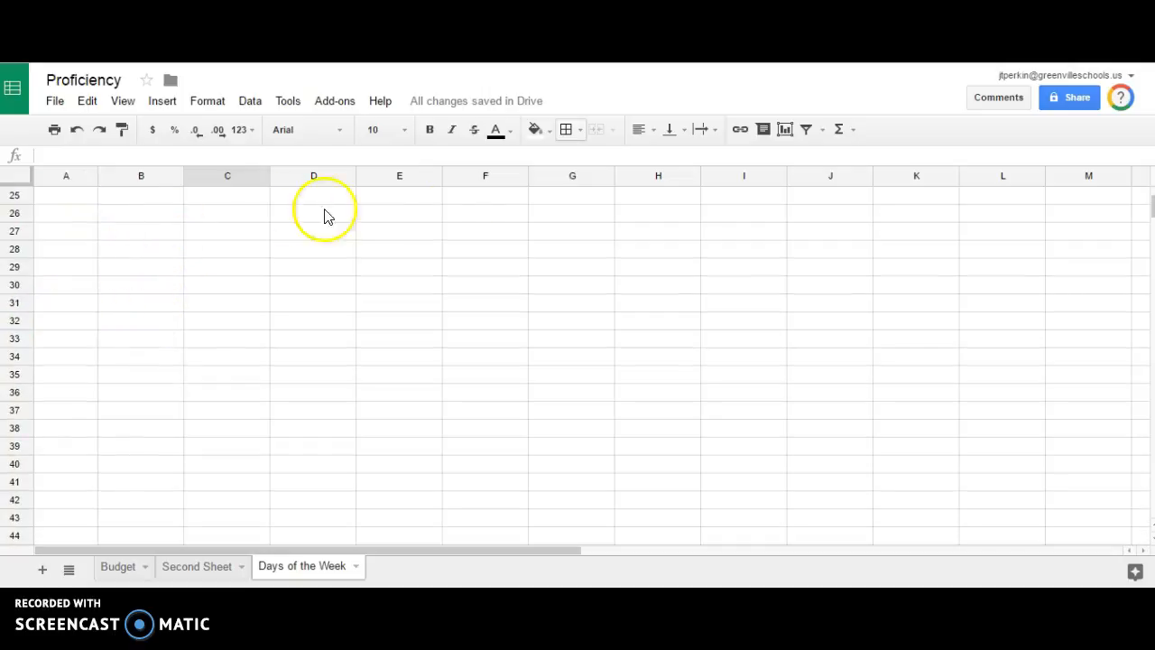
scroll(80, 307, up, 8)
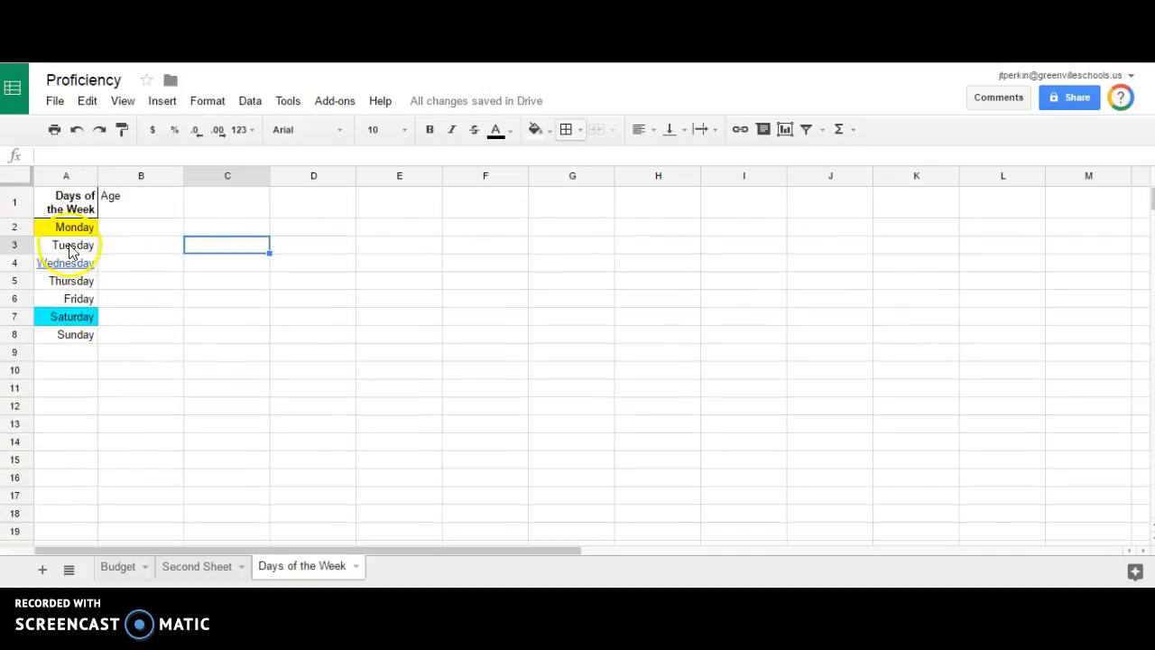
click(74, 226)
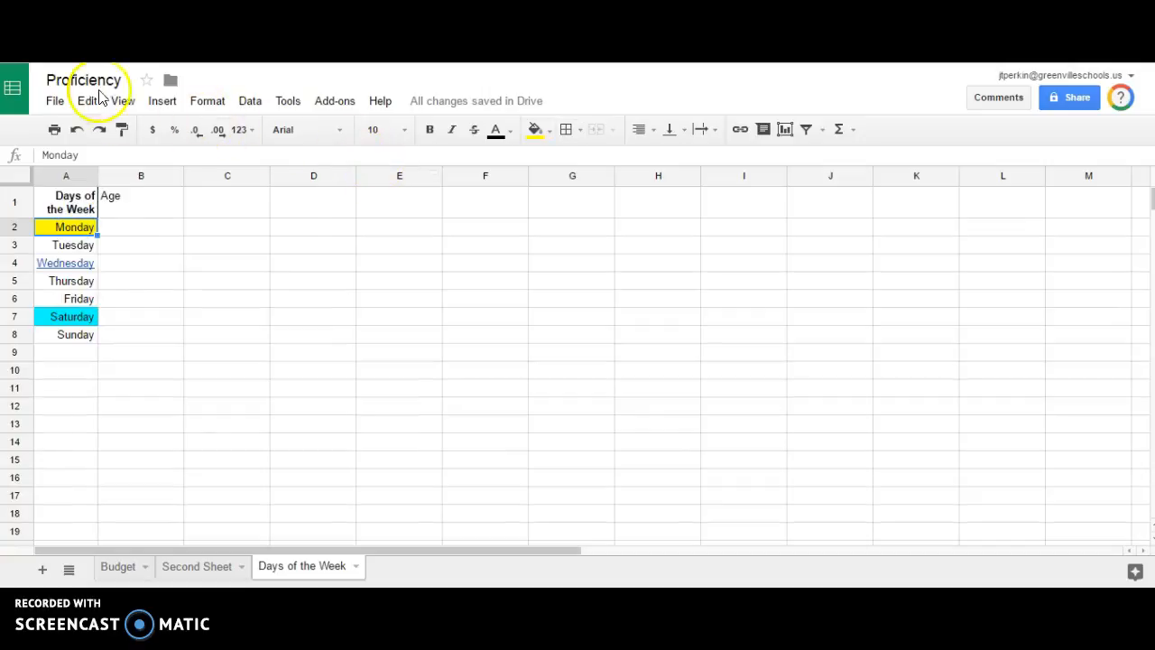
click(123, 101)
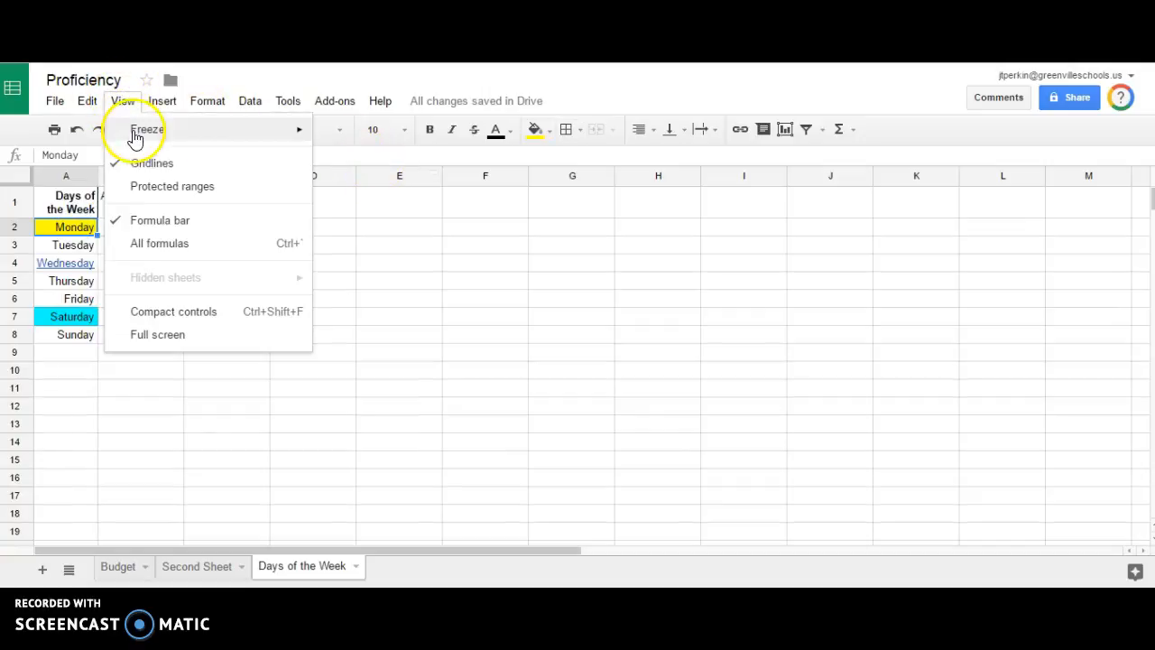
mouse_move(135, 130)
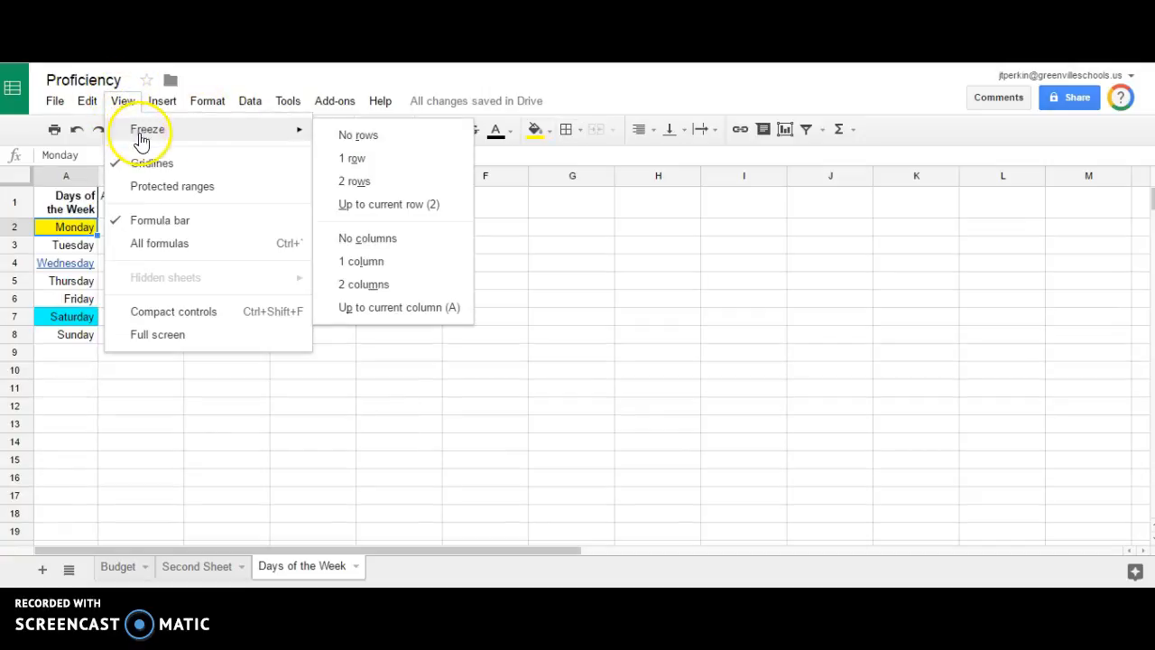
click(376, 159)
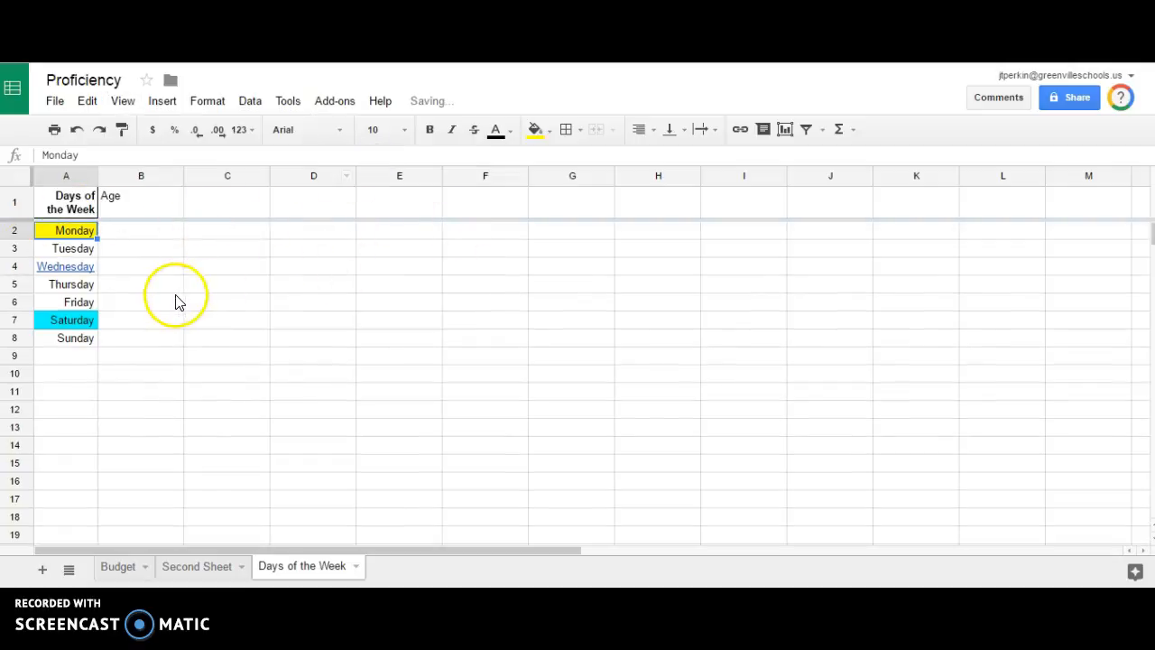
scroll(178, 300, down, 7)
scroll(185, 308, up, 7)
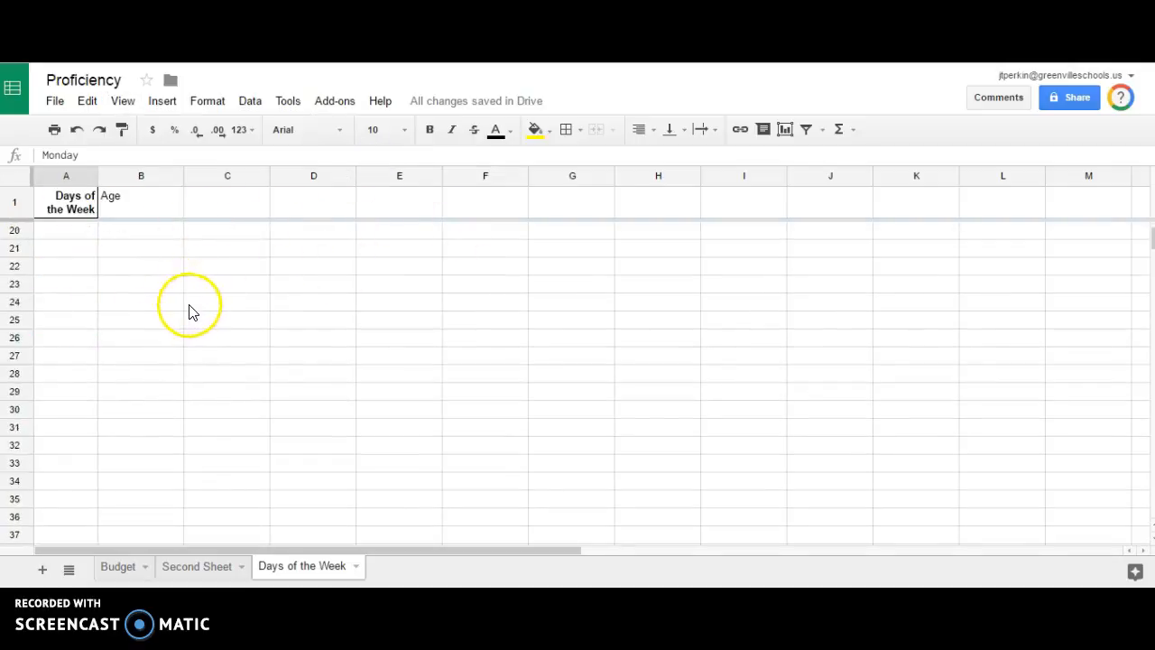
scroll(165, 299, down, 14)
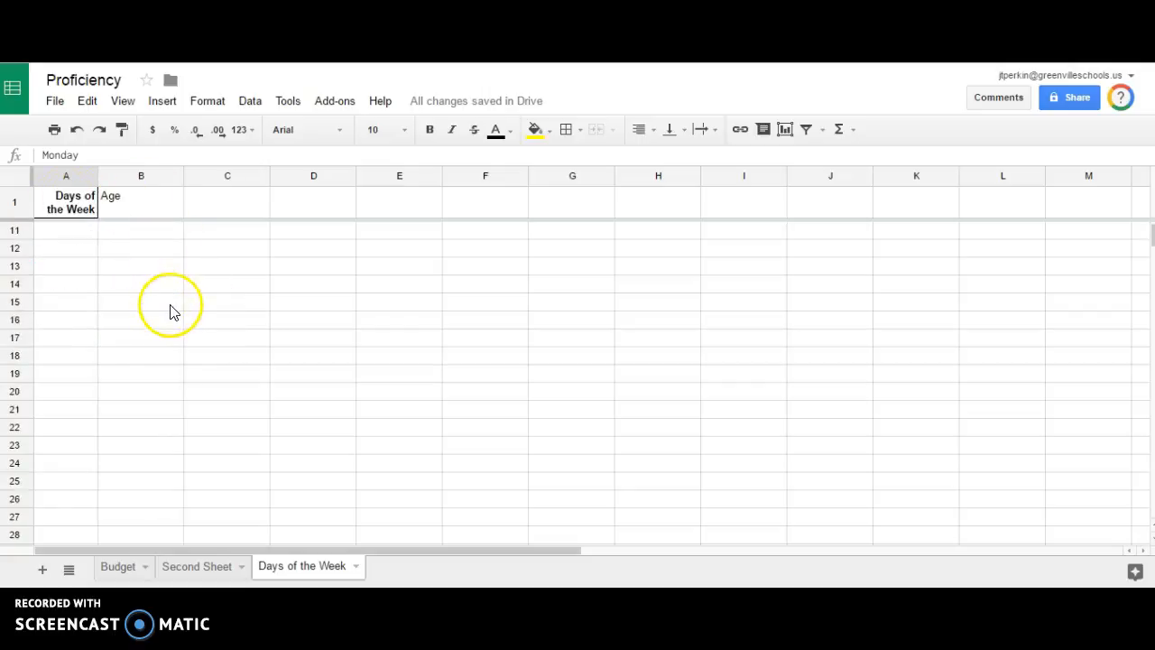
scroll(174, 307, up, 14)
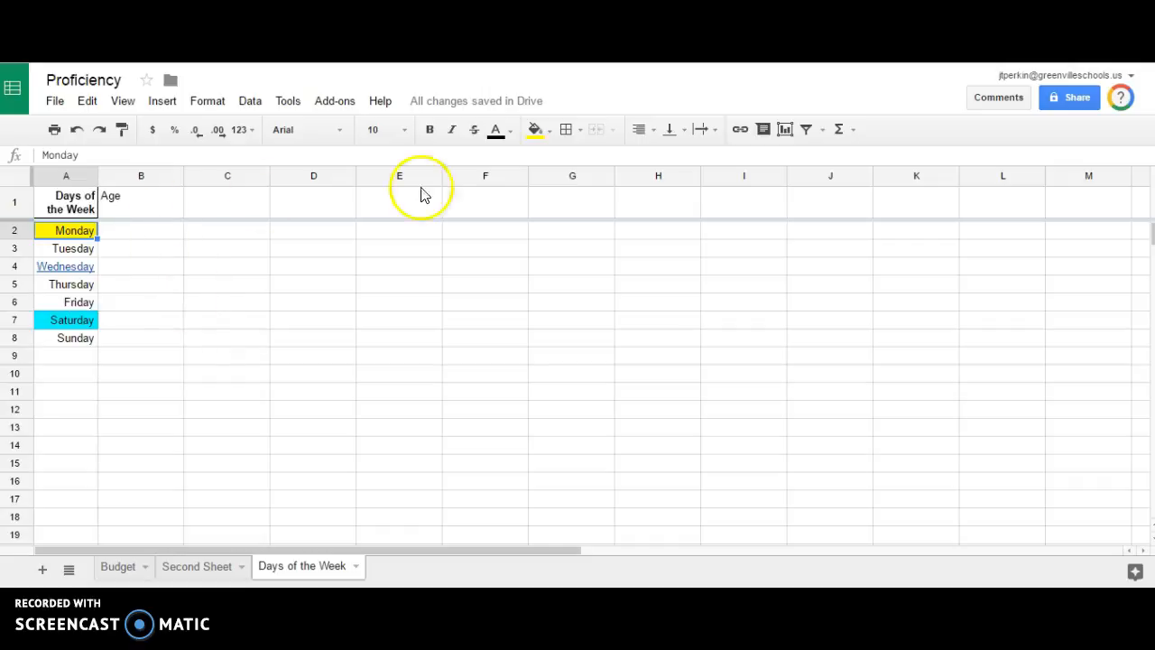
- Change the Days of the Week sheet's tab color to red and check it from the Second Sheet
scroll(178, 356, down, 9)
scroll(154, 388, up, 9)
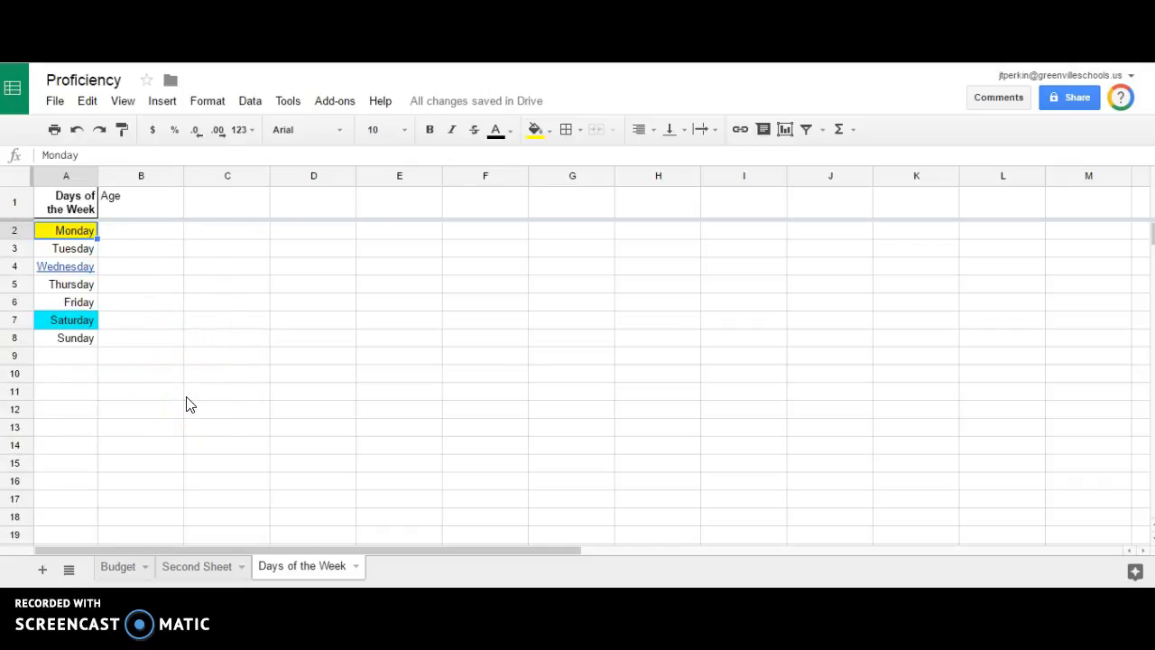
right_click(297, 568)
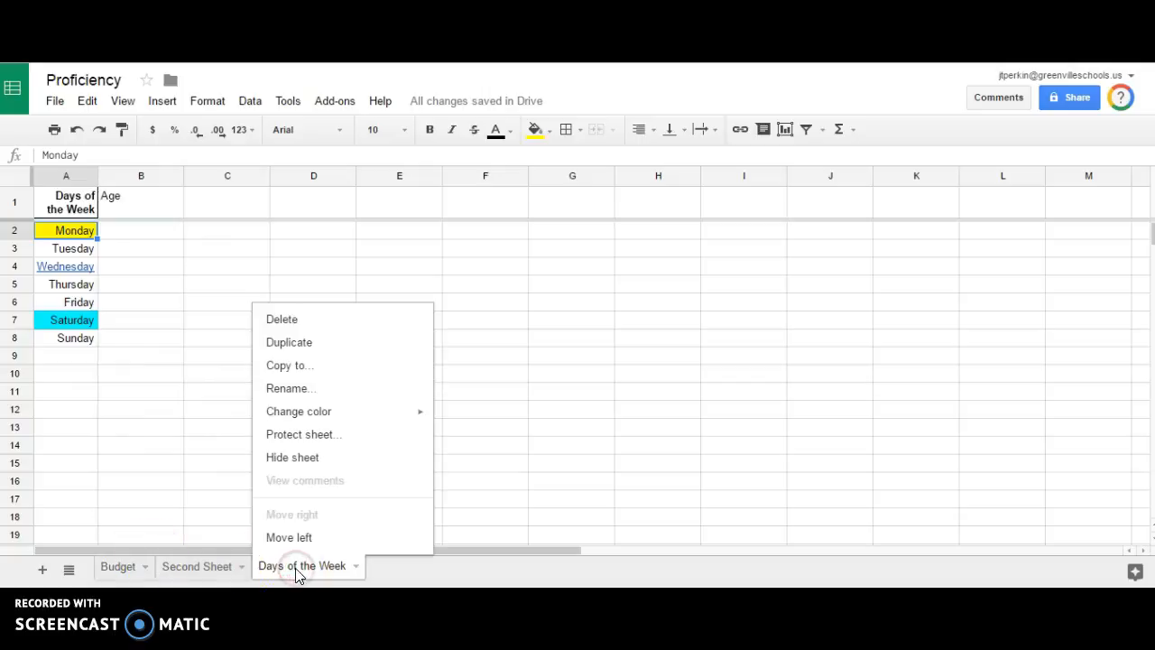
mouse_move(391, 412)
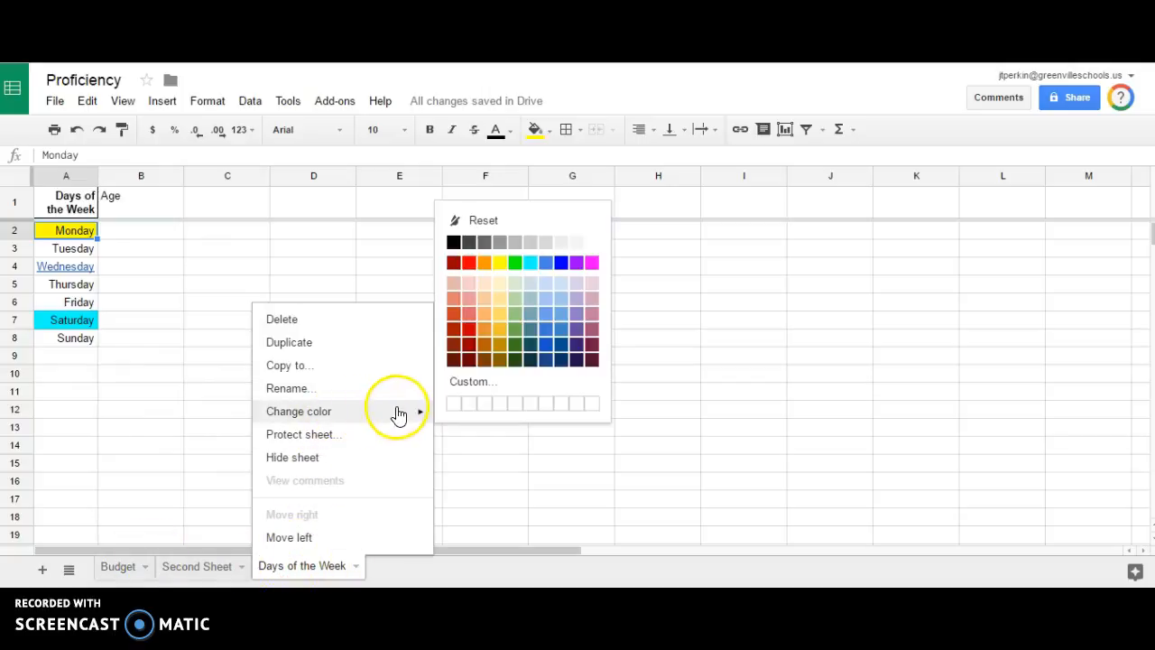
click(469, 263)
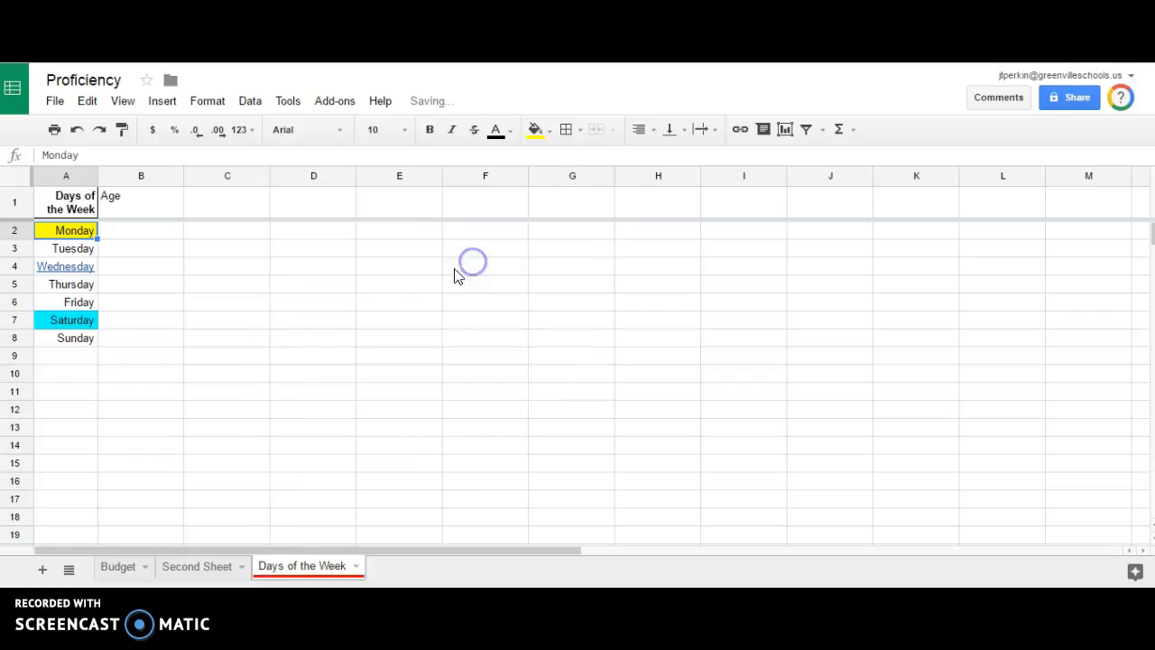
click(407, 350)
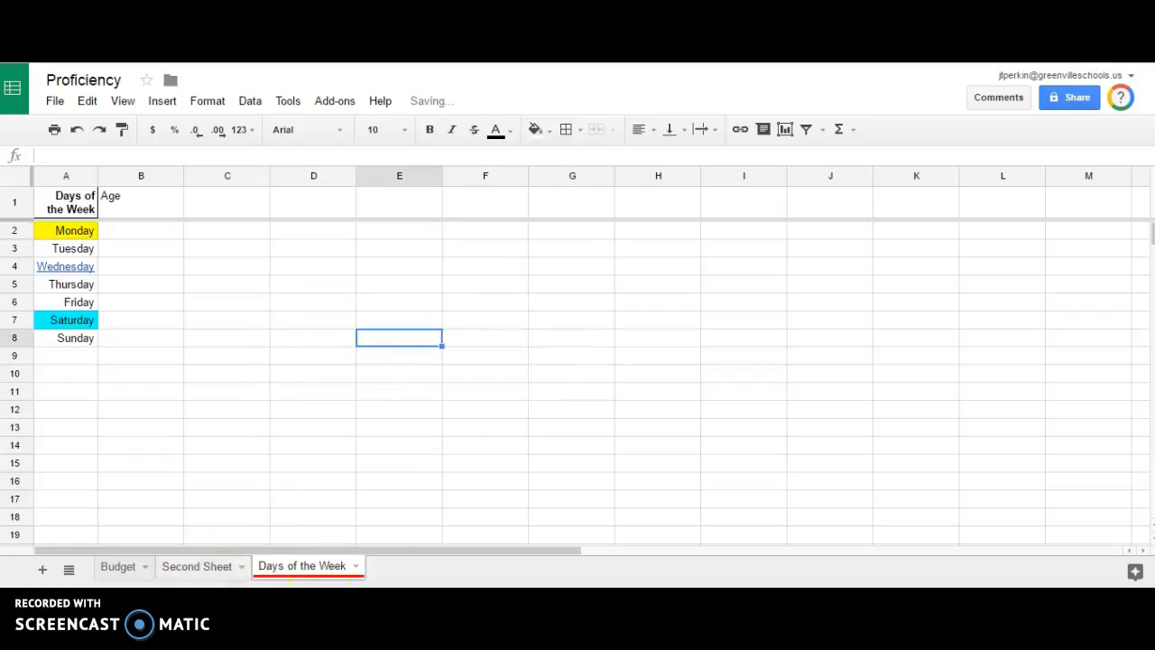
click(197, 566)
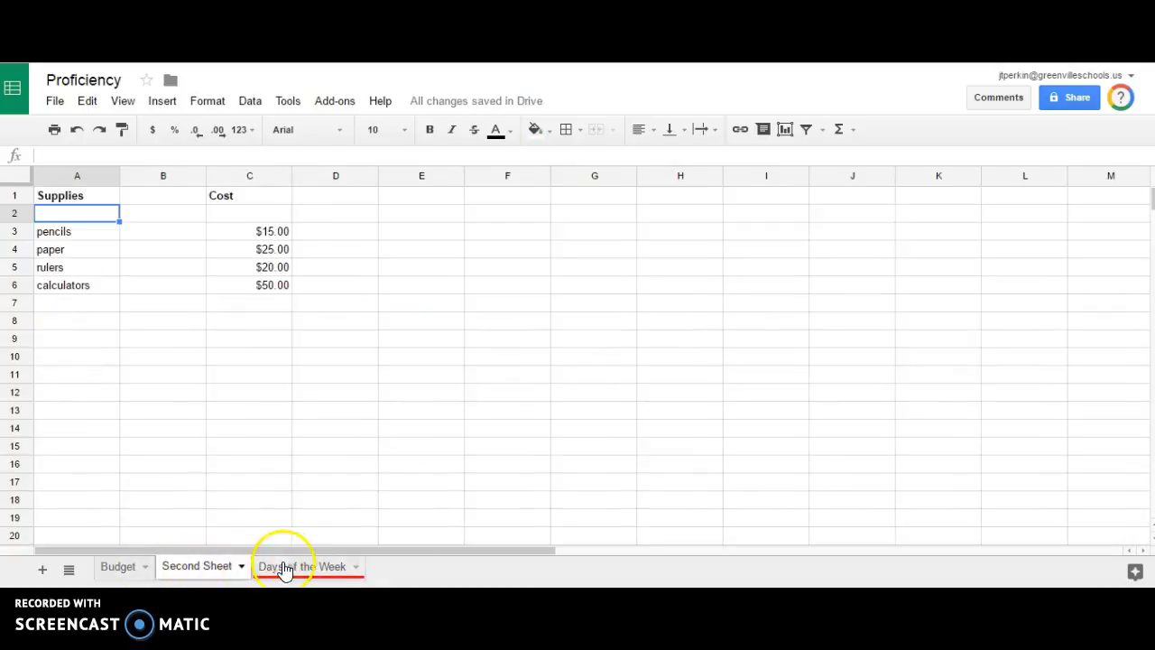
click(285, 567)
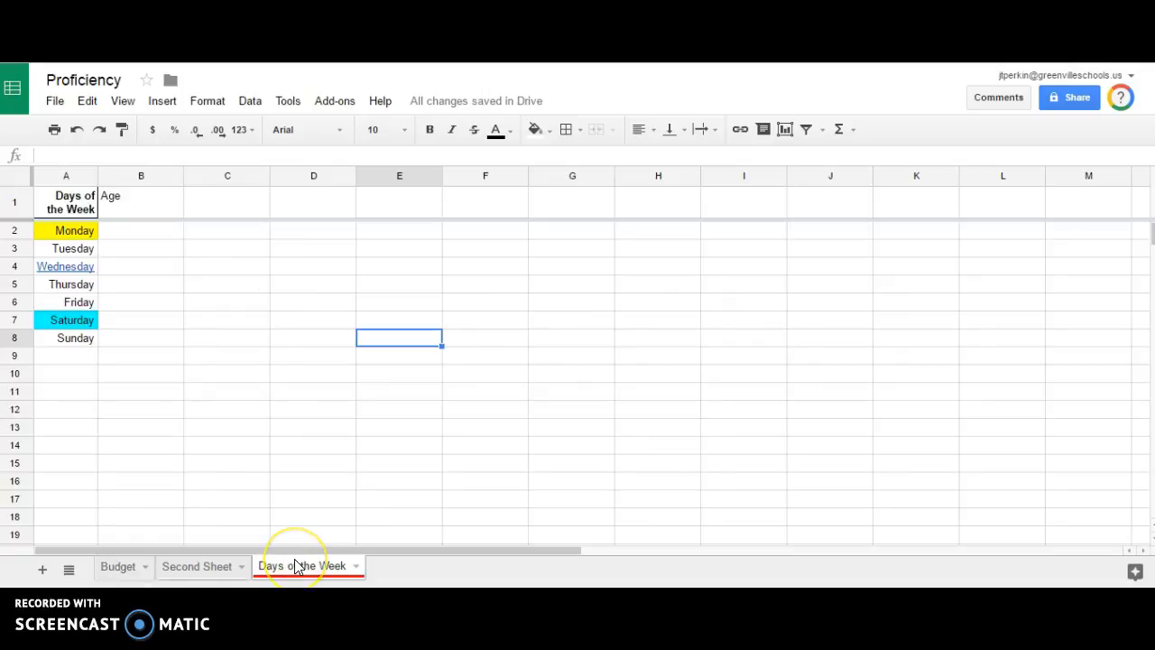
- Switch to the Copy of Class Grades spreadsheet and look through its student data
click(357, 566)
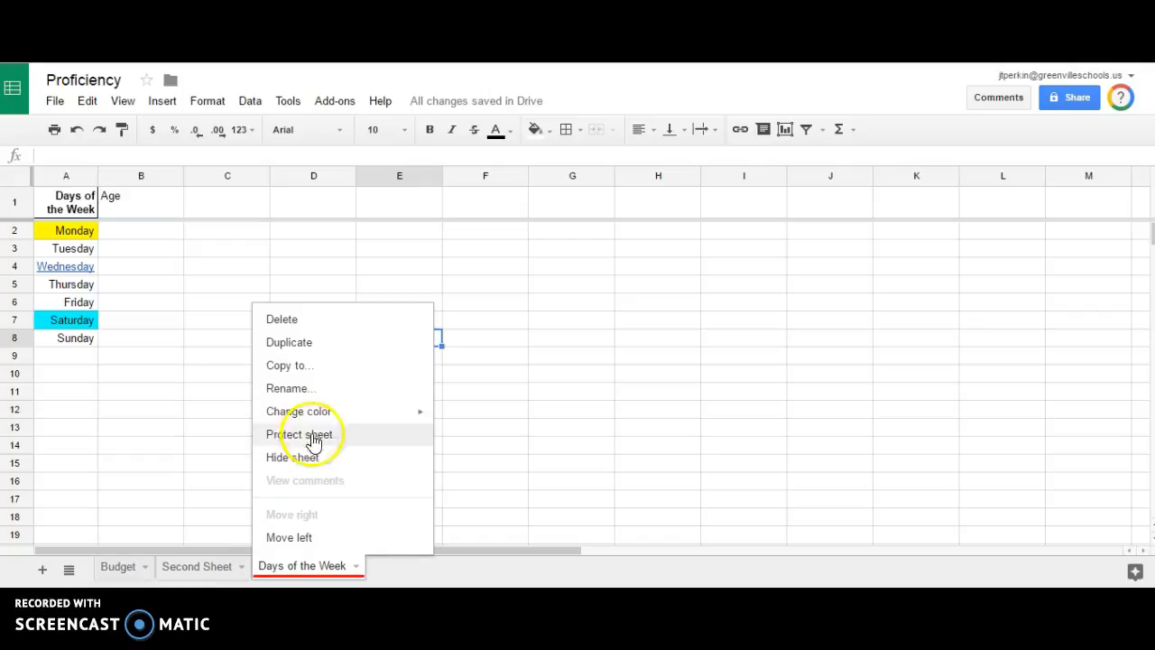
click(320, 347)
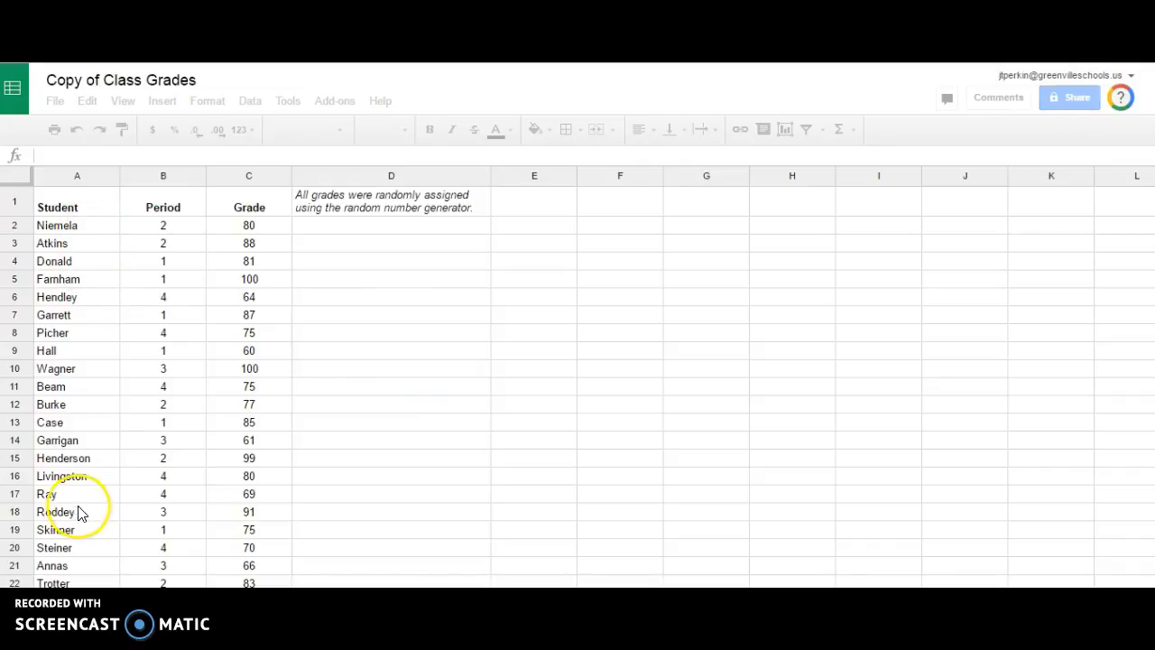
scroll(83, 494, down, 10)
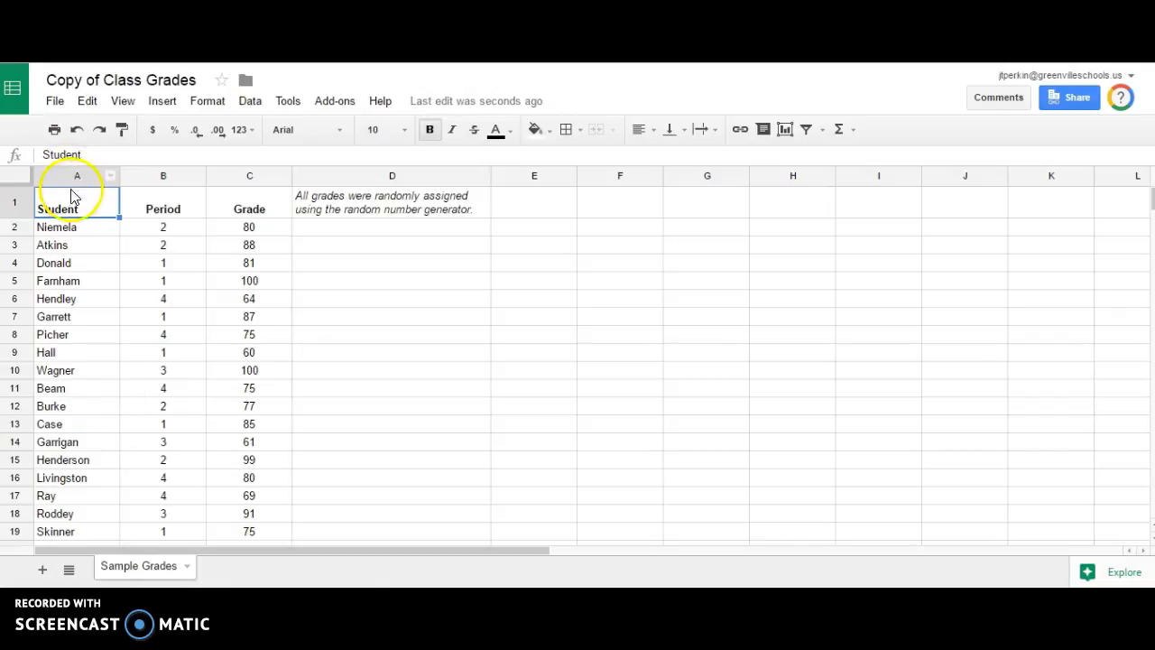
- Set up a range sort for columns A to C with a header row, ordered by Student A → Z
drag(75, 177, 237, 184)
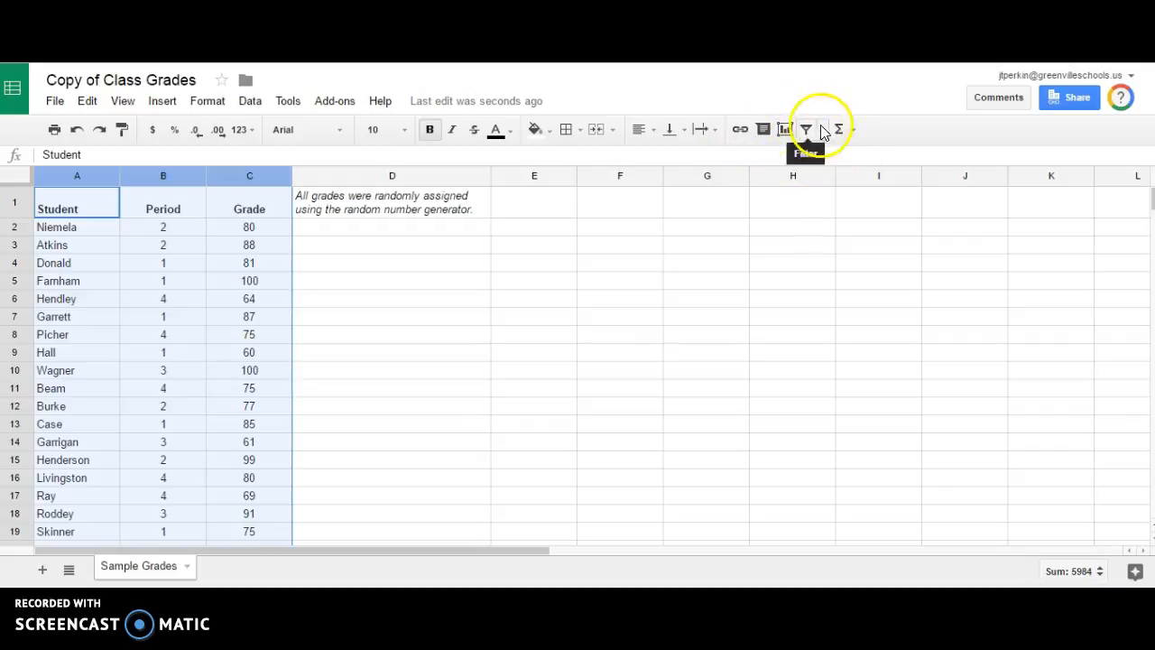
click(250, 100)
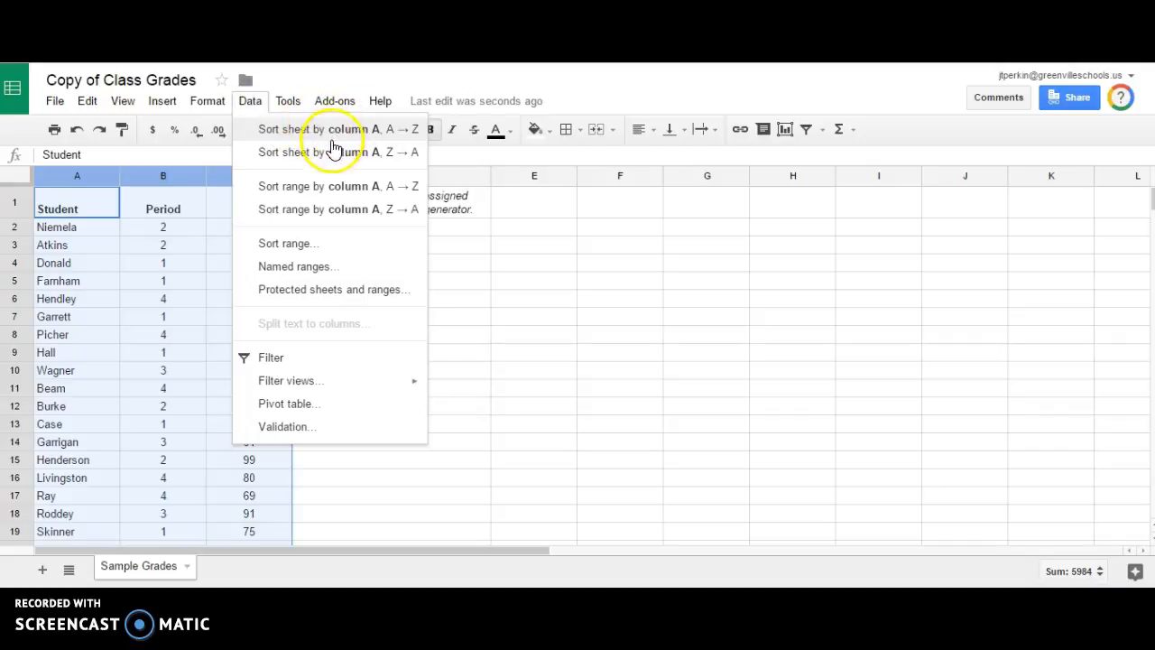
click(318, 247)
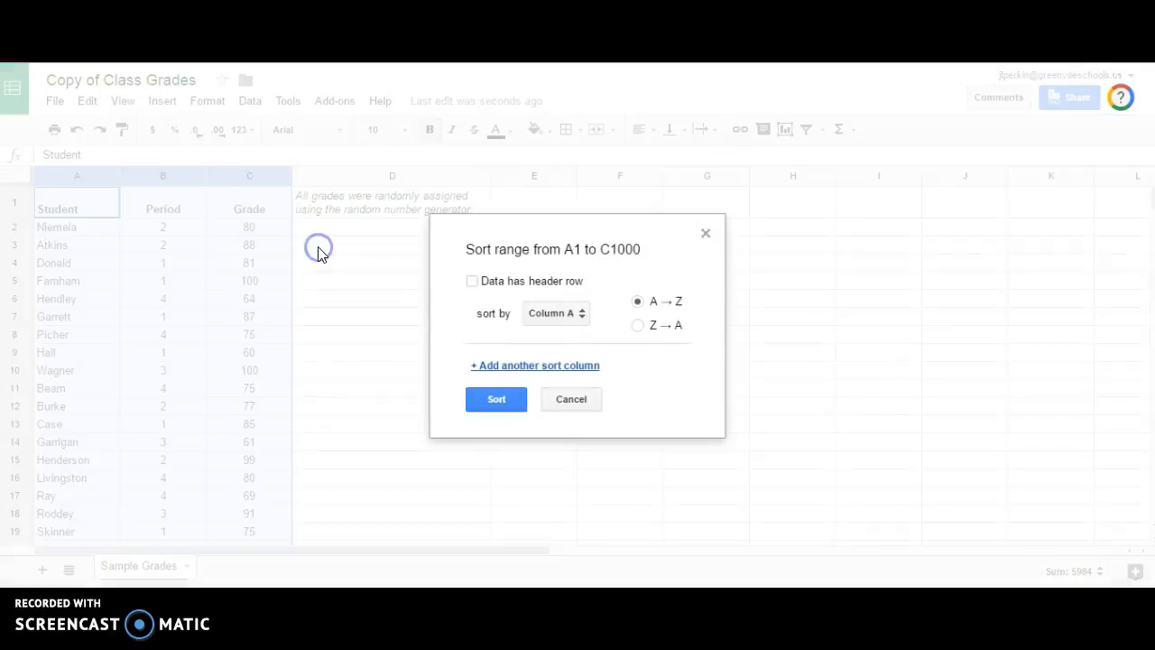
click(470, 283)
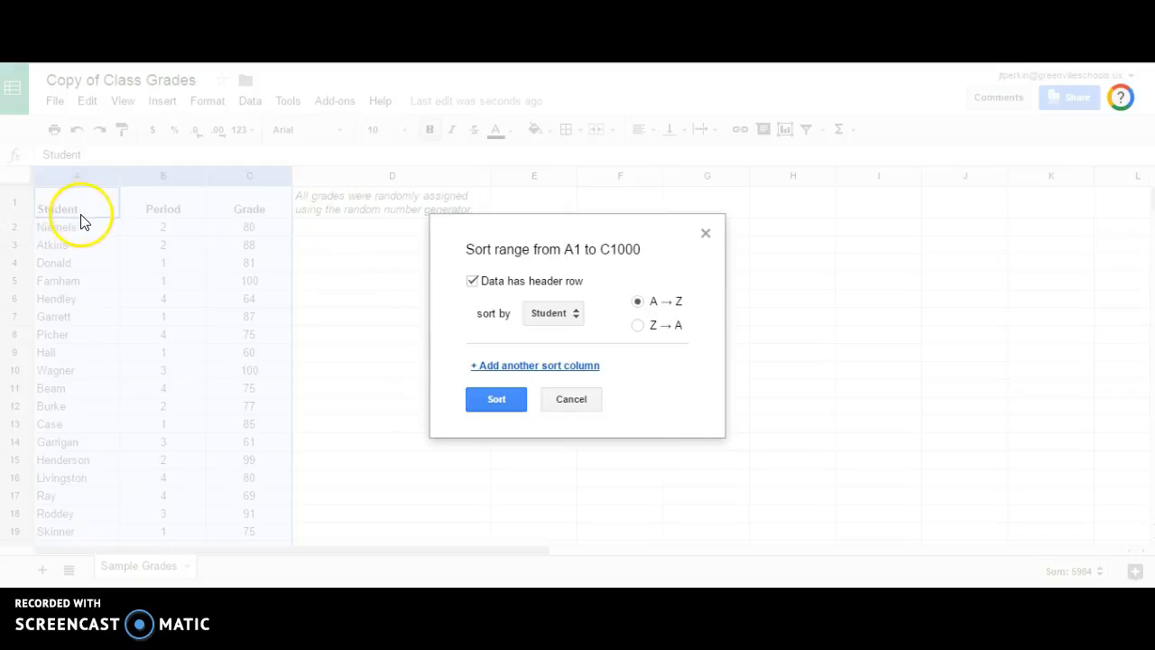
click(565, 315)
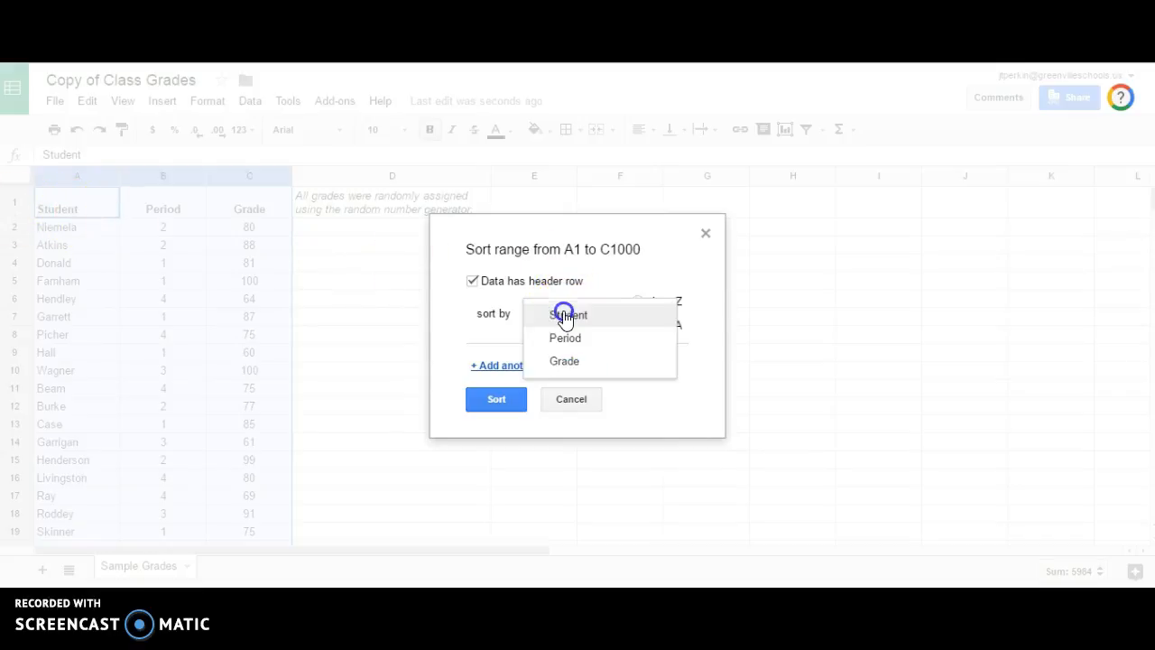
click(566, 316)
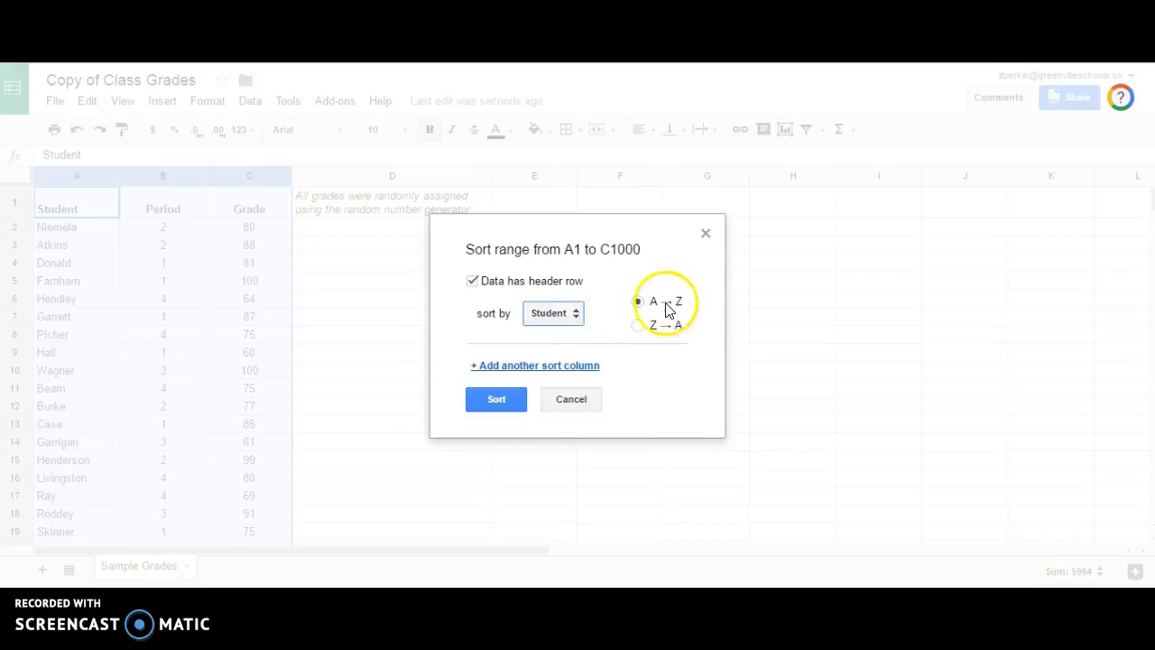
- Try adding Period A → Z as a second sort column, and remove it again
click(559, 366)
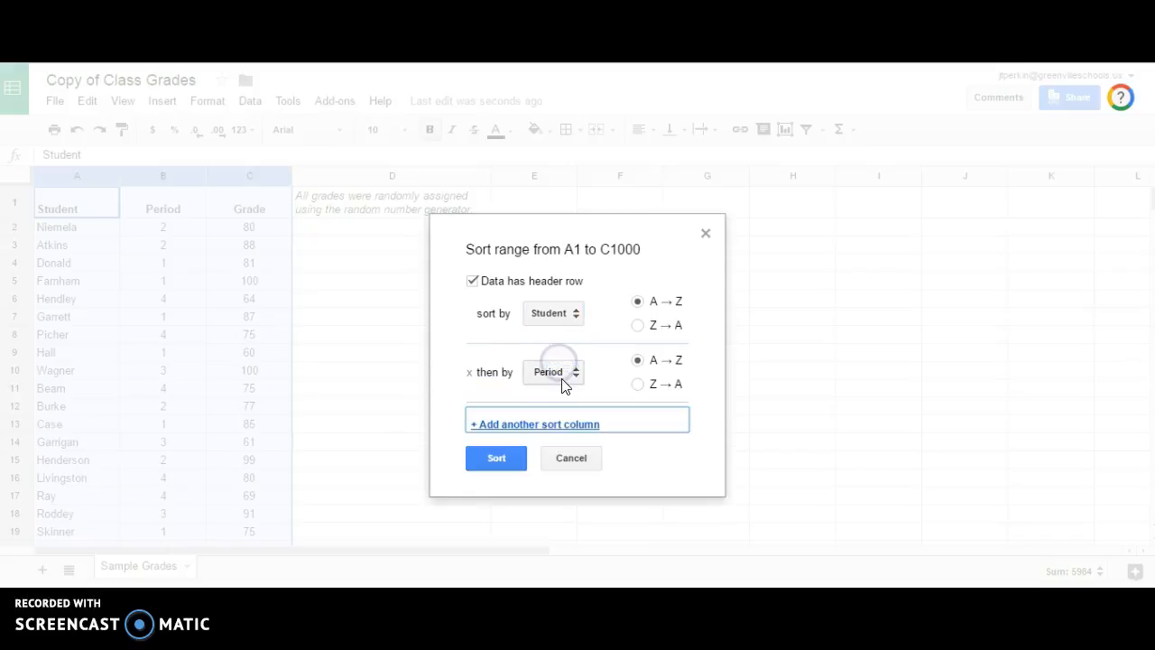
click(559, 379)
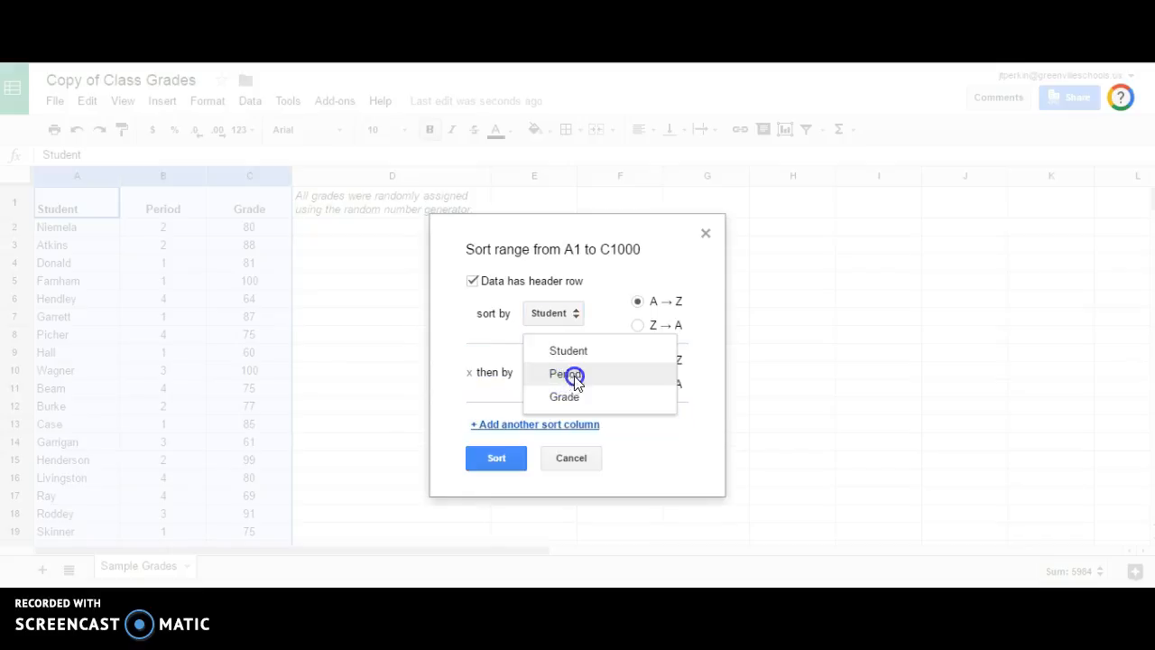
click(568, 374)
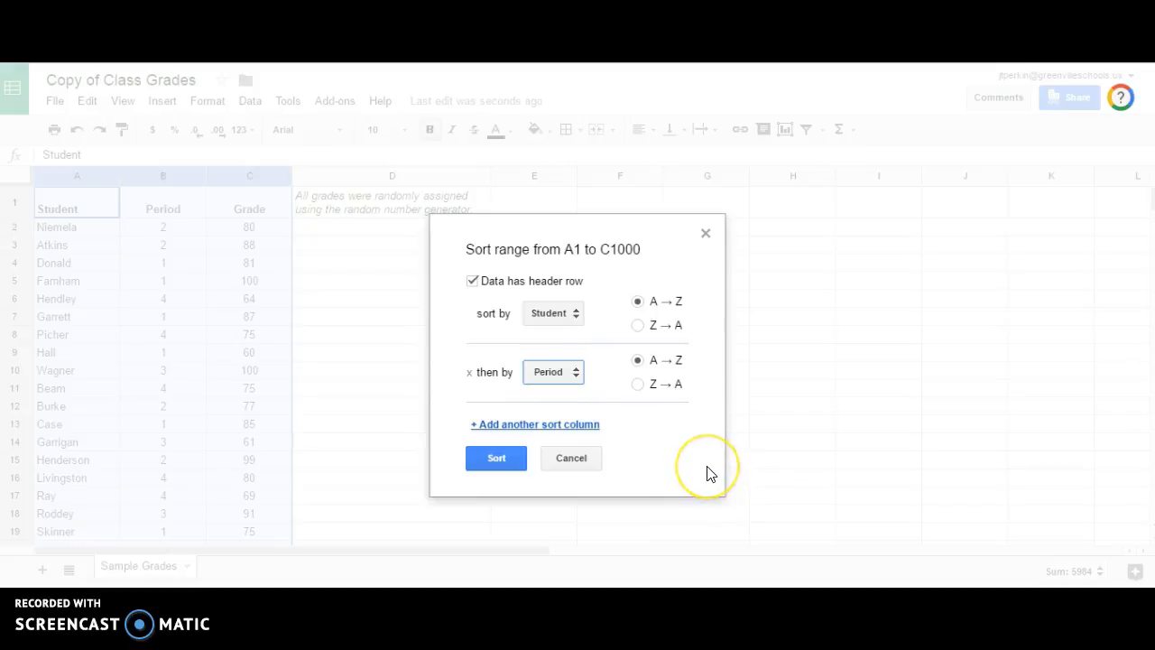
click(471, 373)
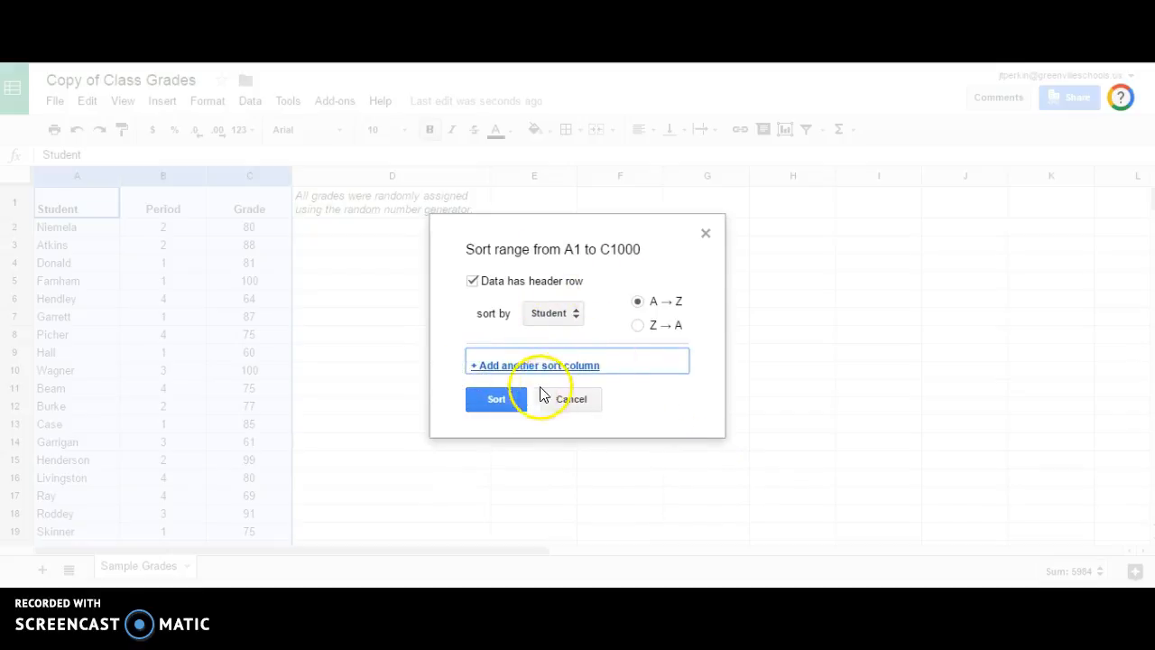
- Run the sort by Student and look through the reordered list
click(508, 400)
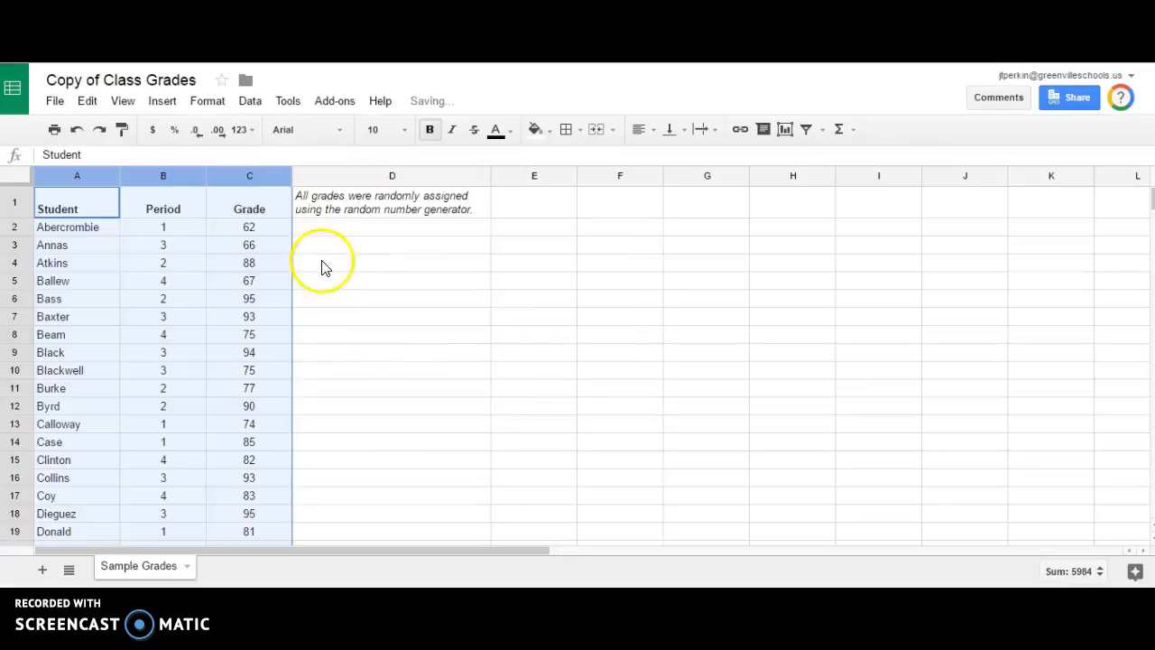
click(99, 226)
scroll(122, 359, down, 8)
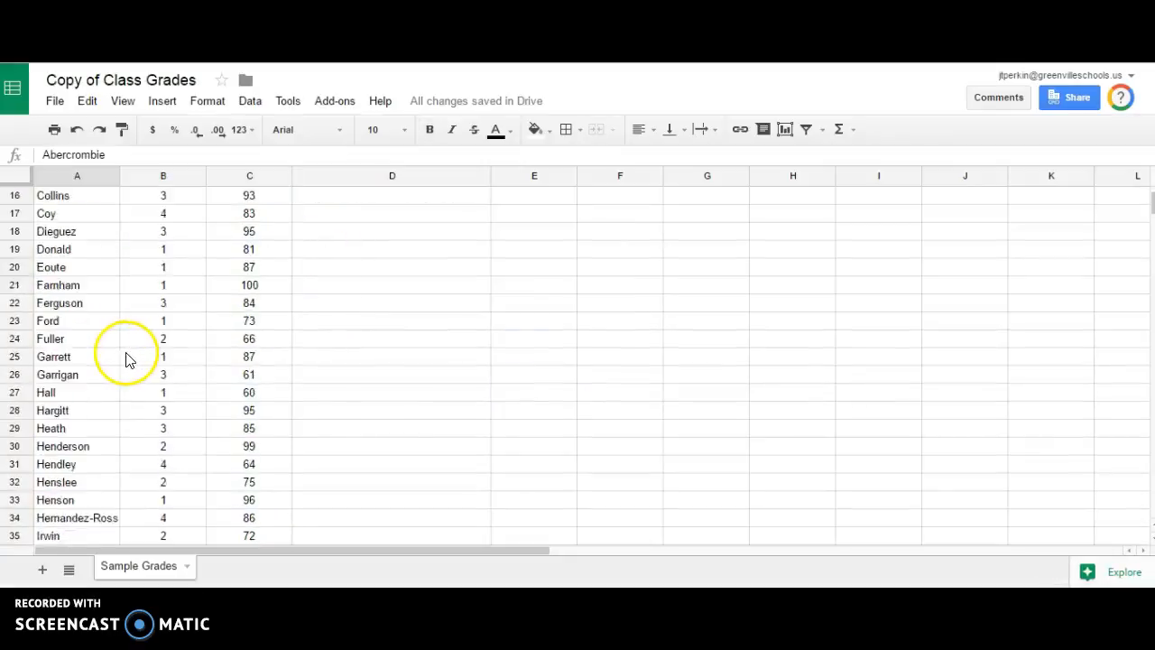
scroll(117, 361, up, 8)
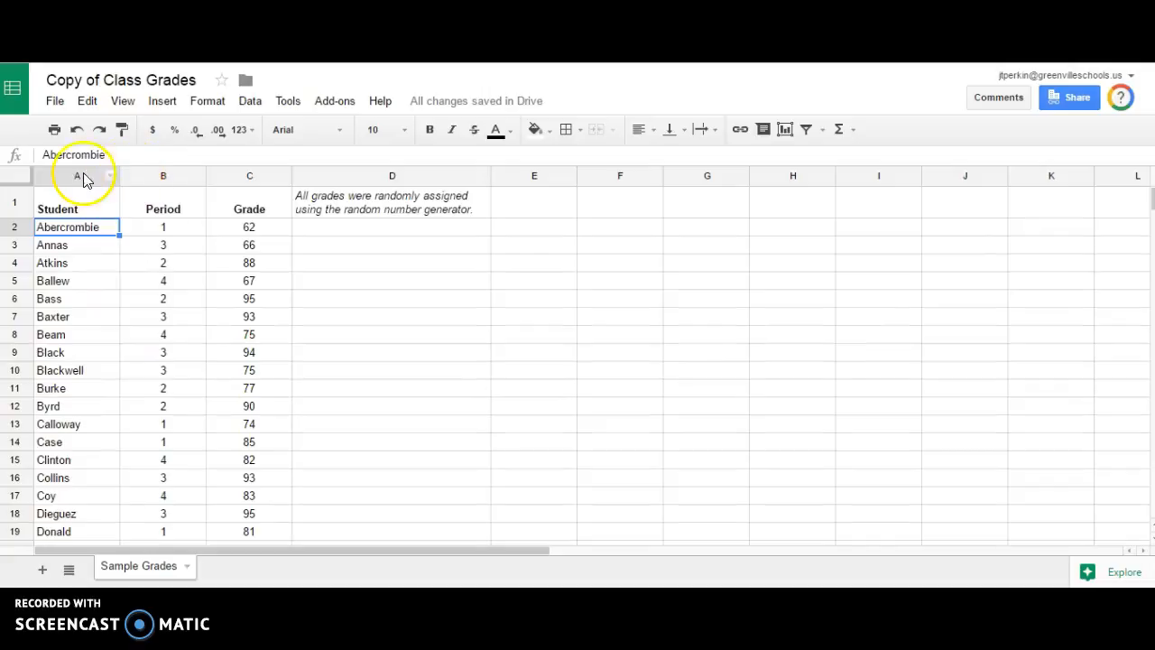
- Sort columns A to C, treating the first row as a header, by Period A → Z and by Student A → Z within it
drag(83, 183, 250, 177)
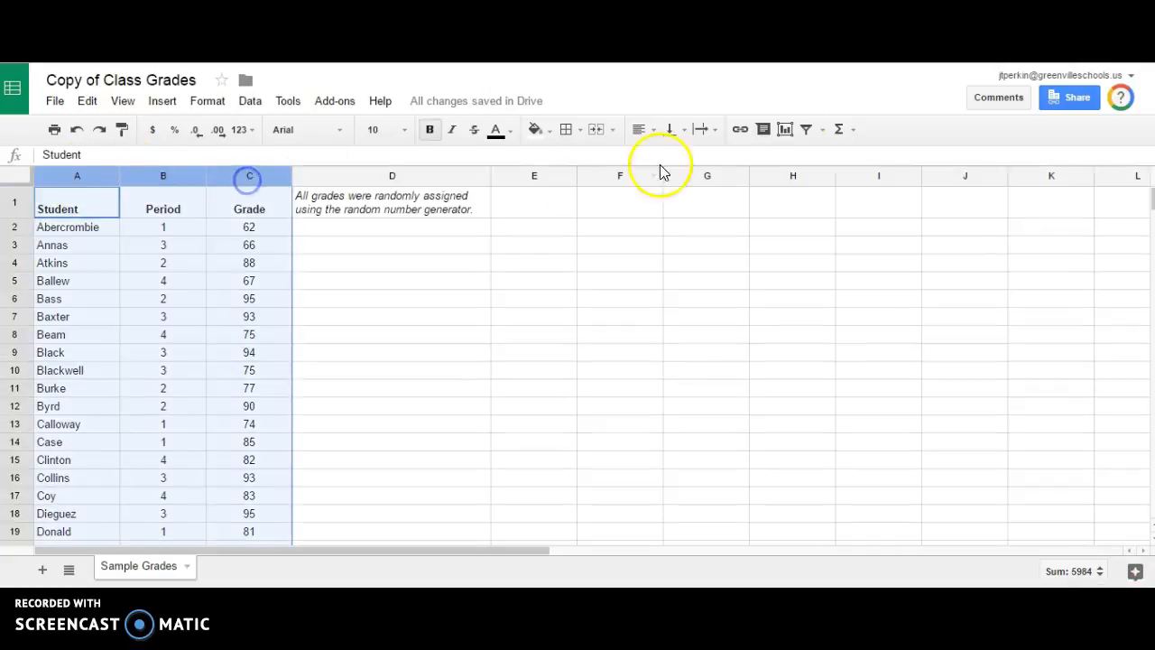
click(250, 100)
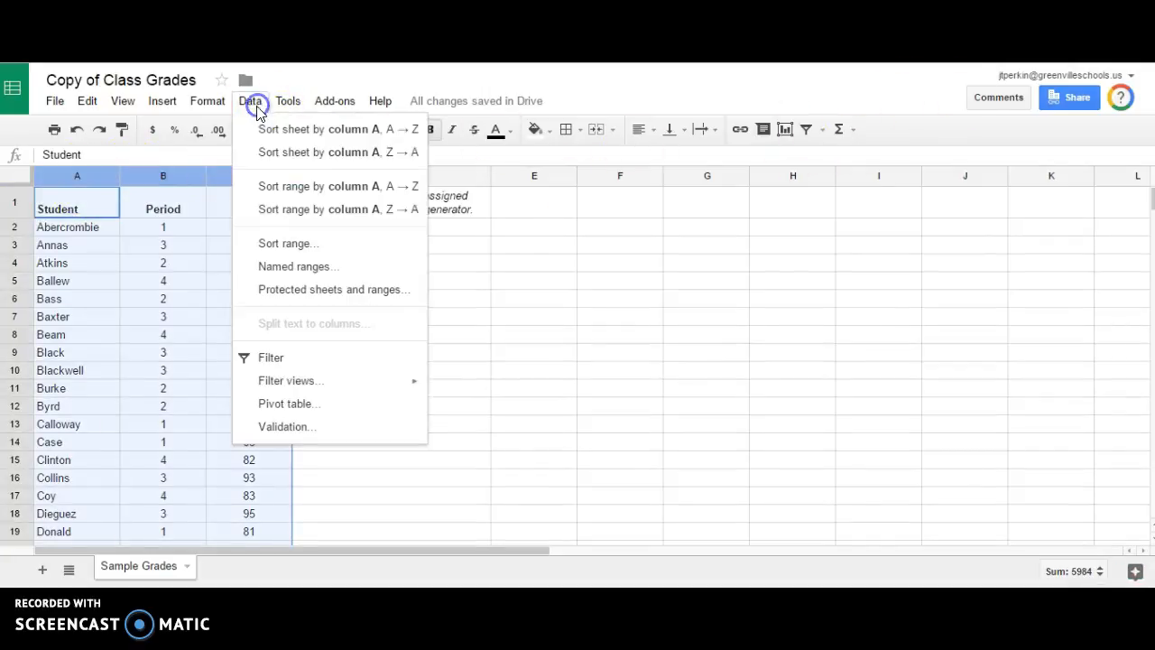
click(304, 247)
click(529, 281)
click(569, 316)
click(565, 337)
click(533, 365)
click(568, 373)
click(565, 328)
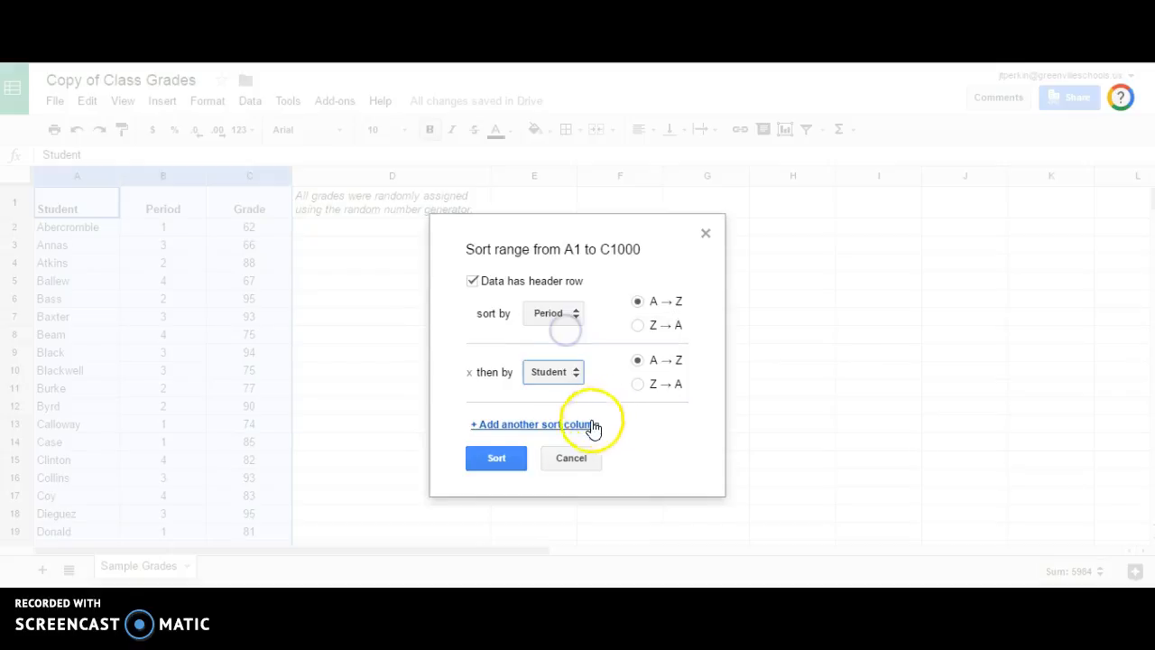
click(498, 458)
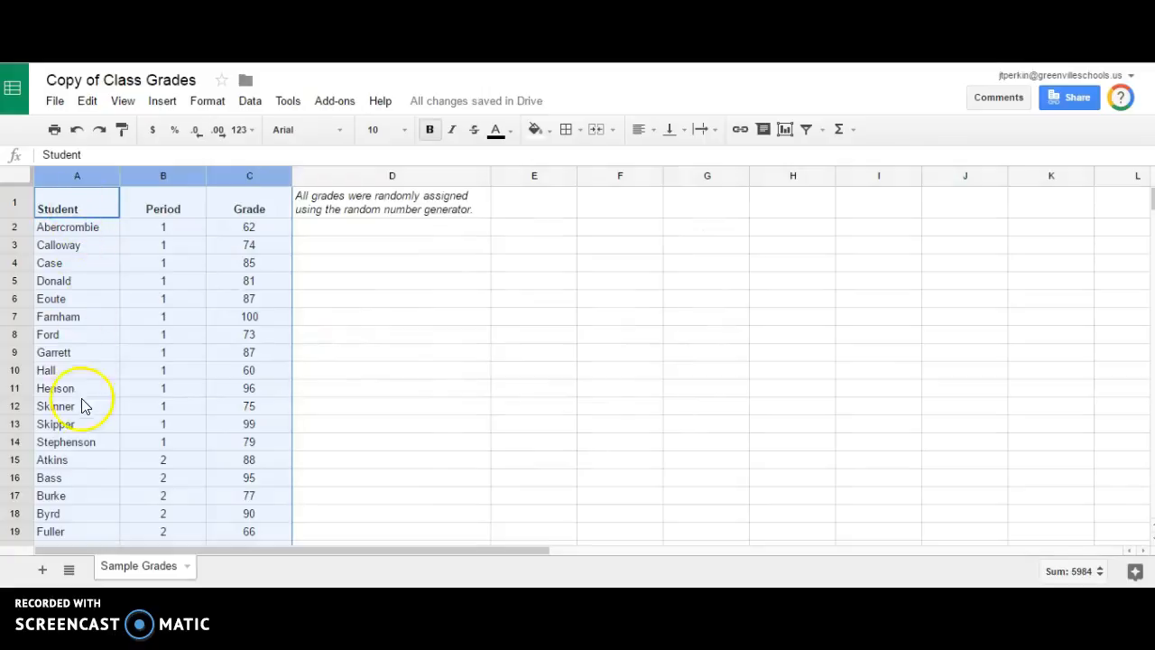
- Review the list grouped by period, and create a new filter view for columns A to C
scroll(320, 292, down, 3)
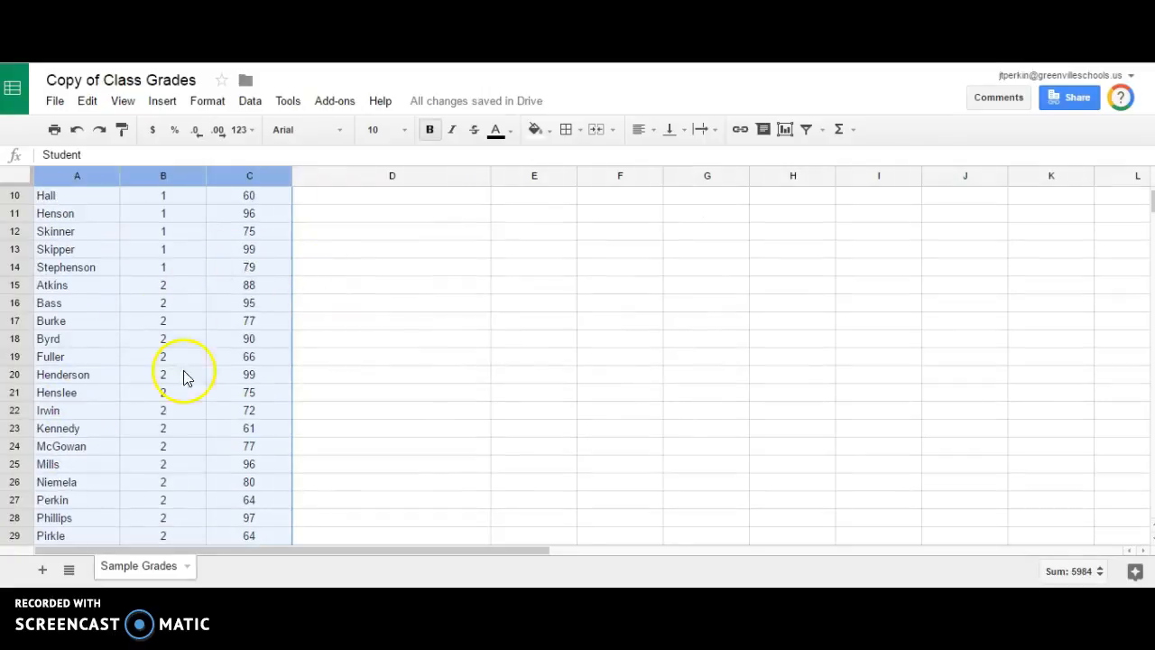
scroll(258, 327, down, 7)
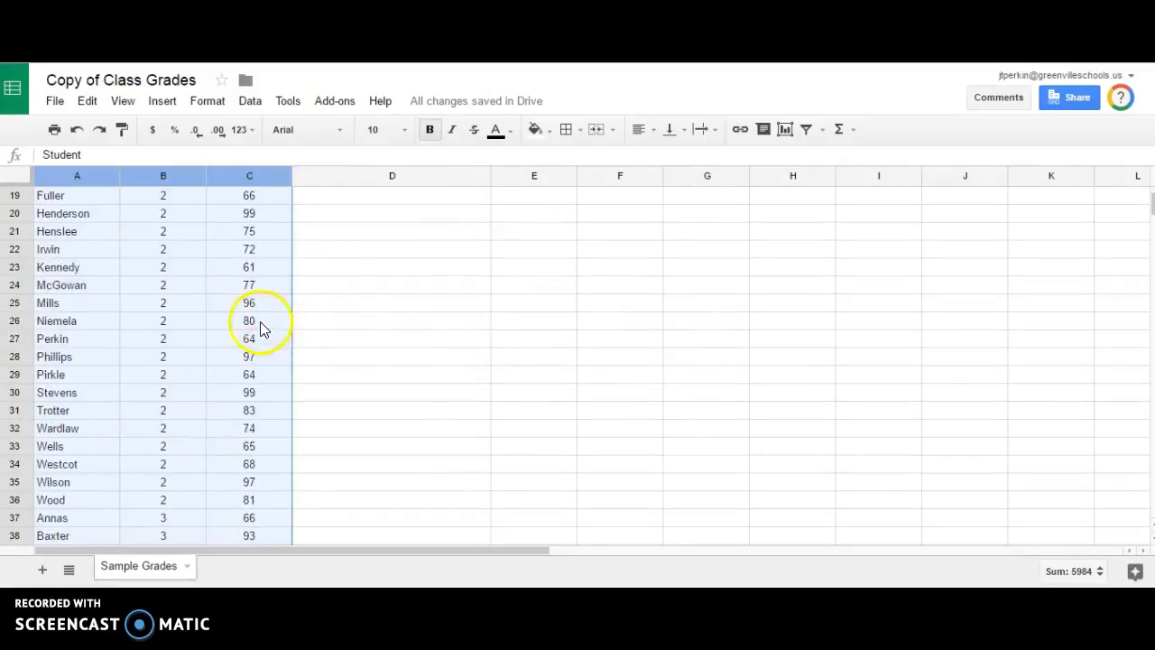
scroll(236, 321, up, 8)
scroll(233, 321, up, 3)
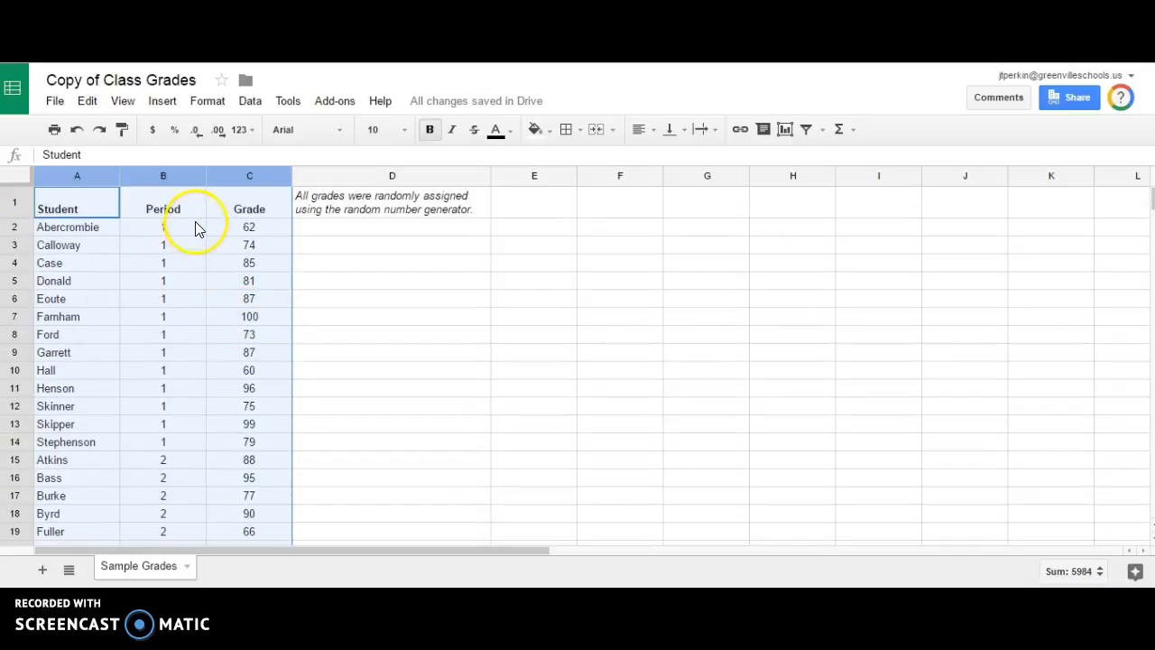
click(147, 226)
drag(56, 176, 237, 172)
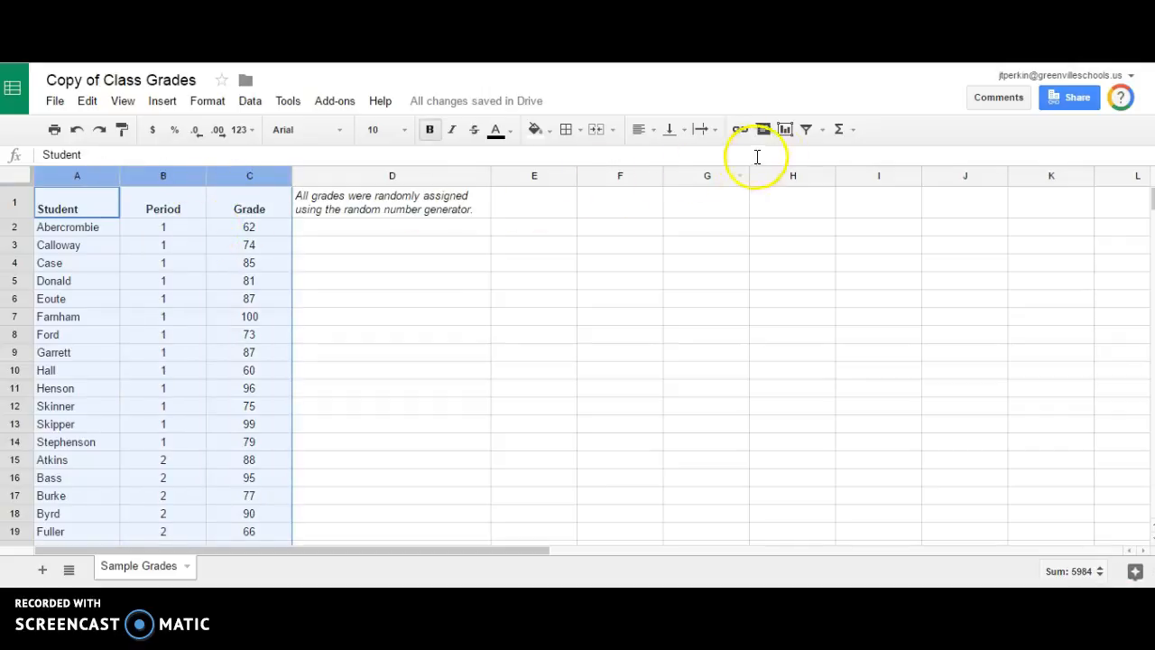
click(823, 134)
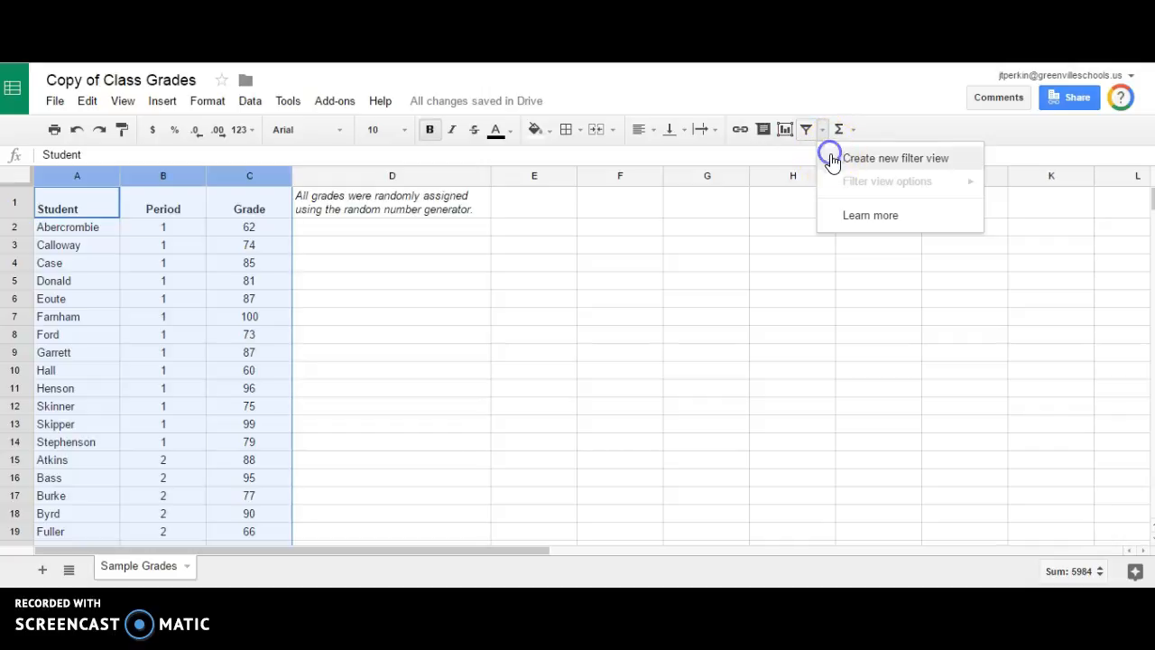
click(831, 160)
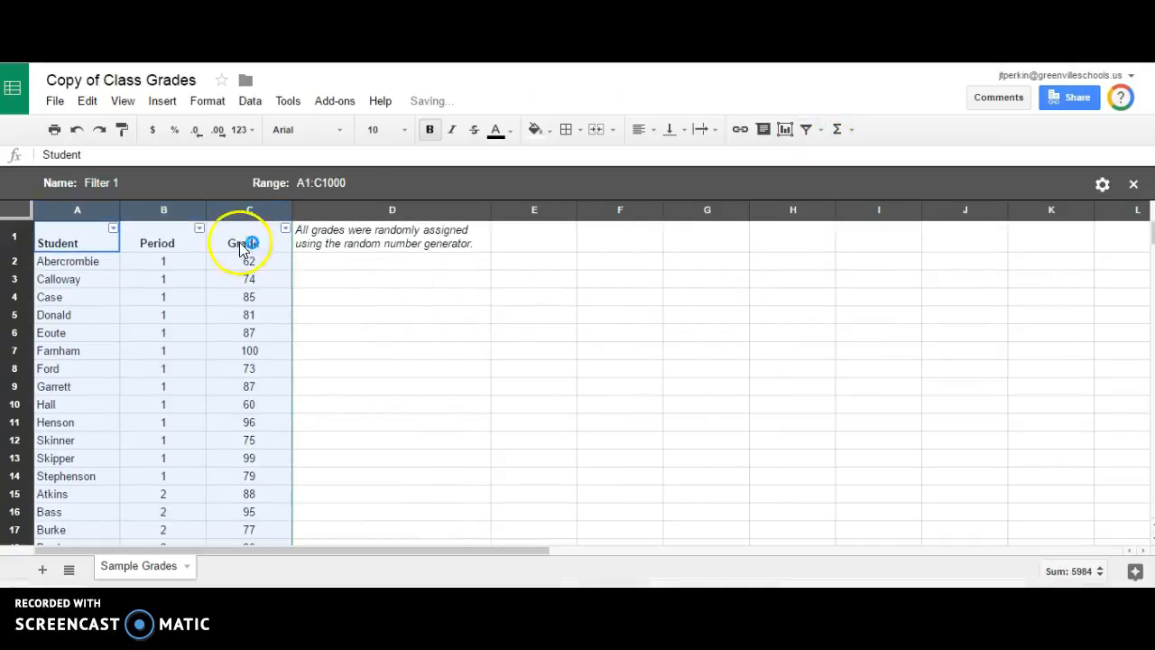
- Filter the Period column by values, excluding periods 1, 2 and 4, and look through the period 3 students
click(199, 227)
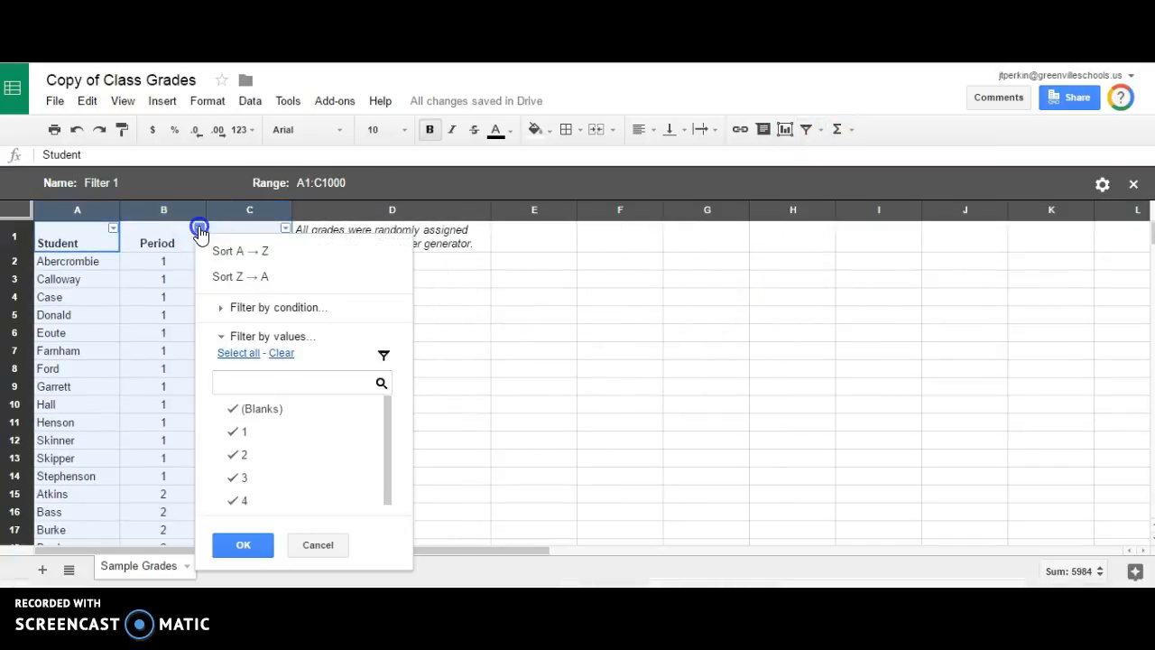
click(248, 439)
click(267, 454)
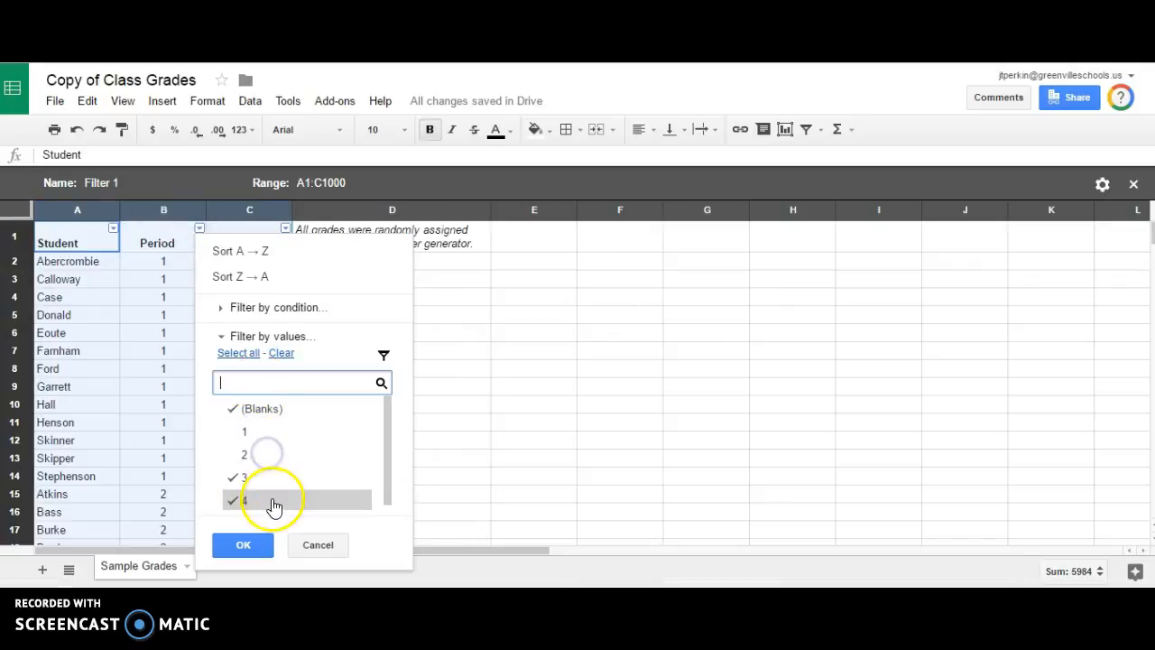
click(243, 544)
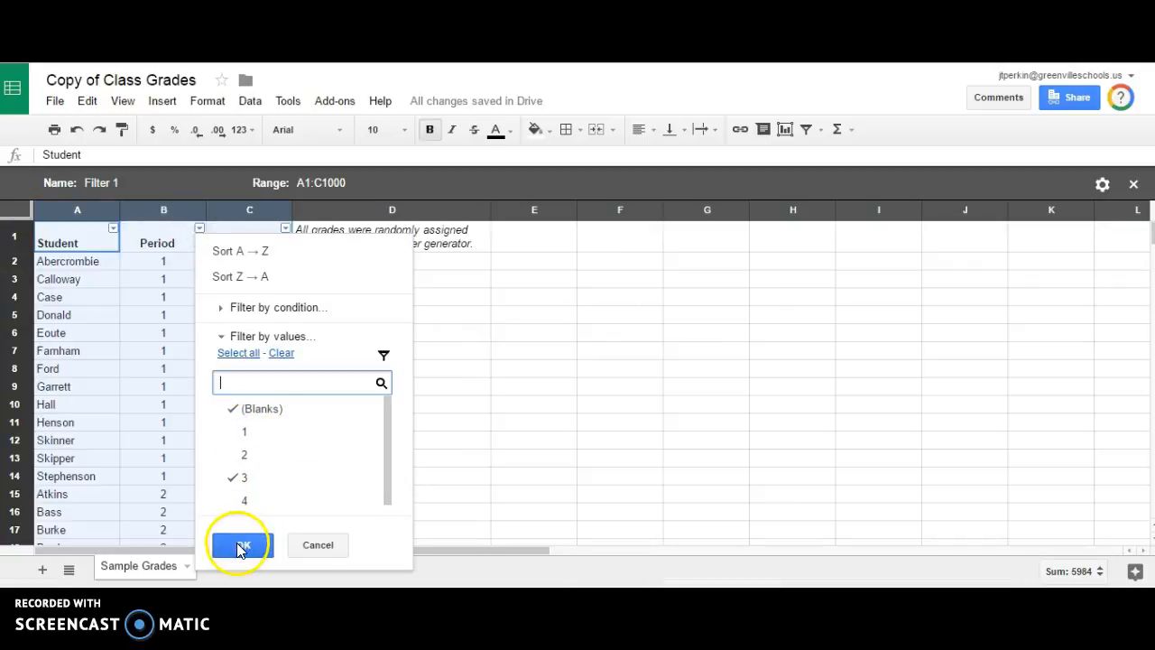
scroll(176, 288, down, 1)
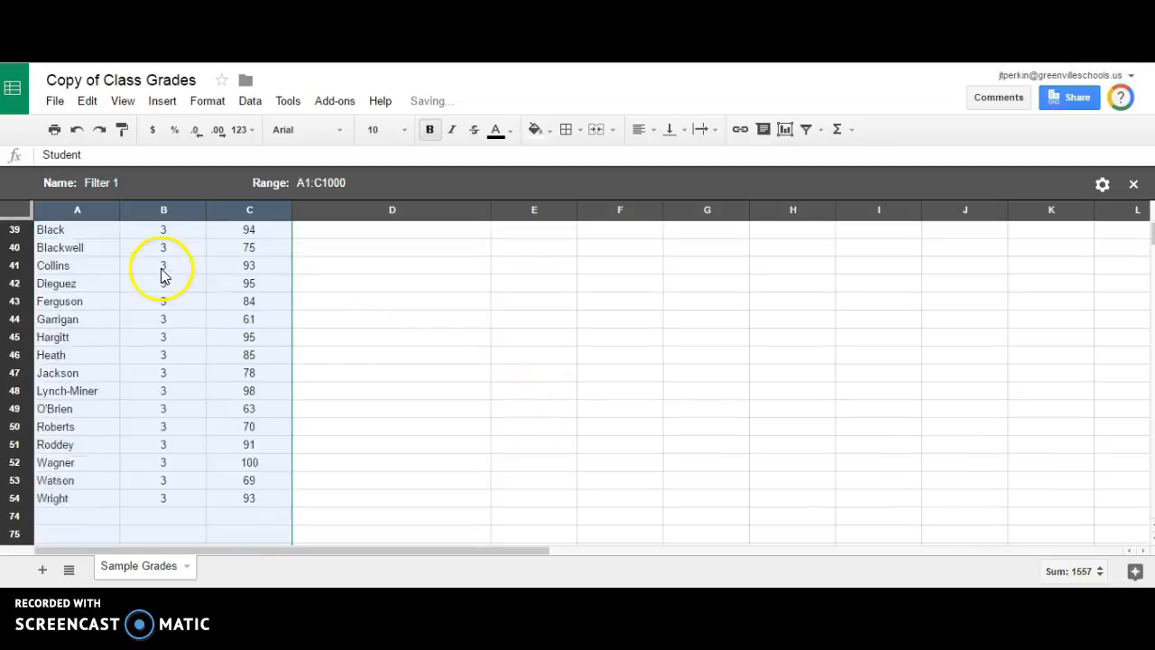
scroll(162, 293, up, 1)
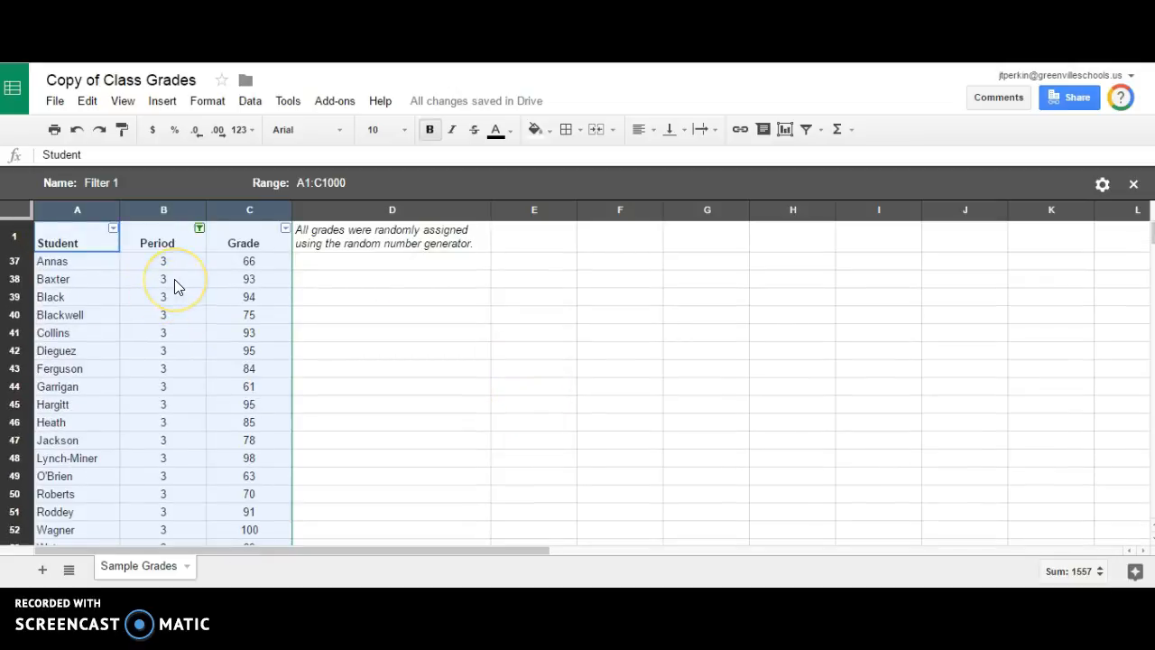
scroll(174, 279, down, 1)
scroll(175, 279, up, 1)
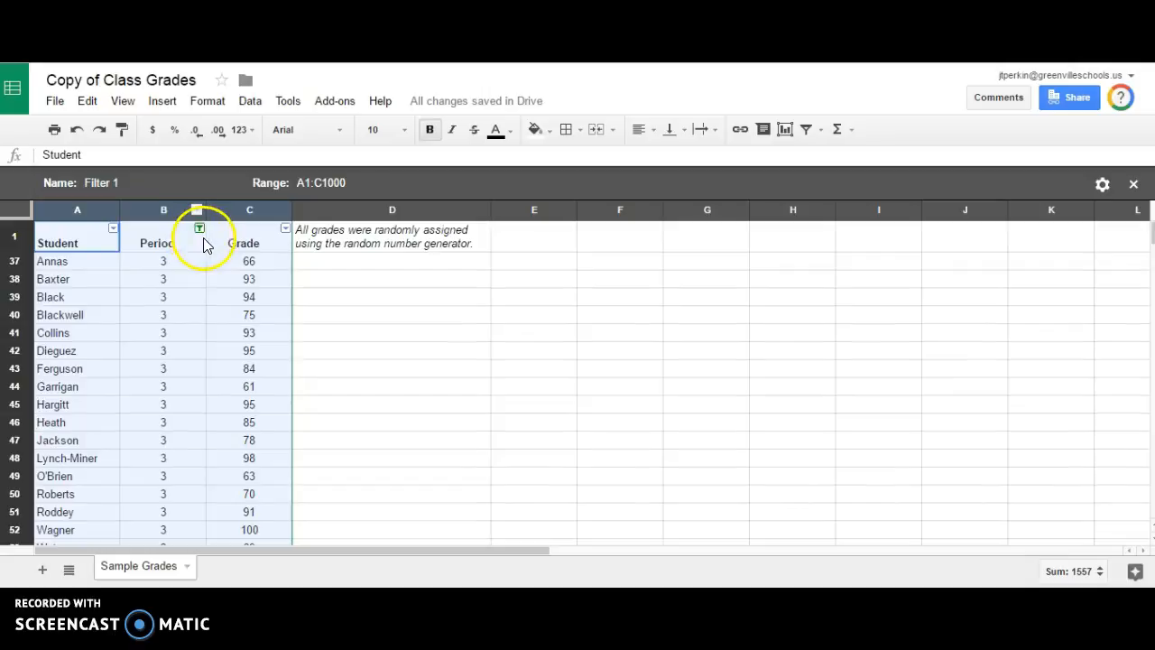
- Restore periods 1, 2 and 4 in the Period column's value filter
click(200, 227)
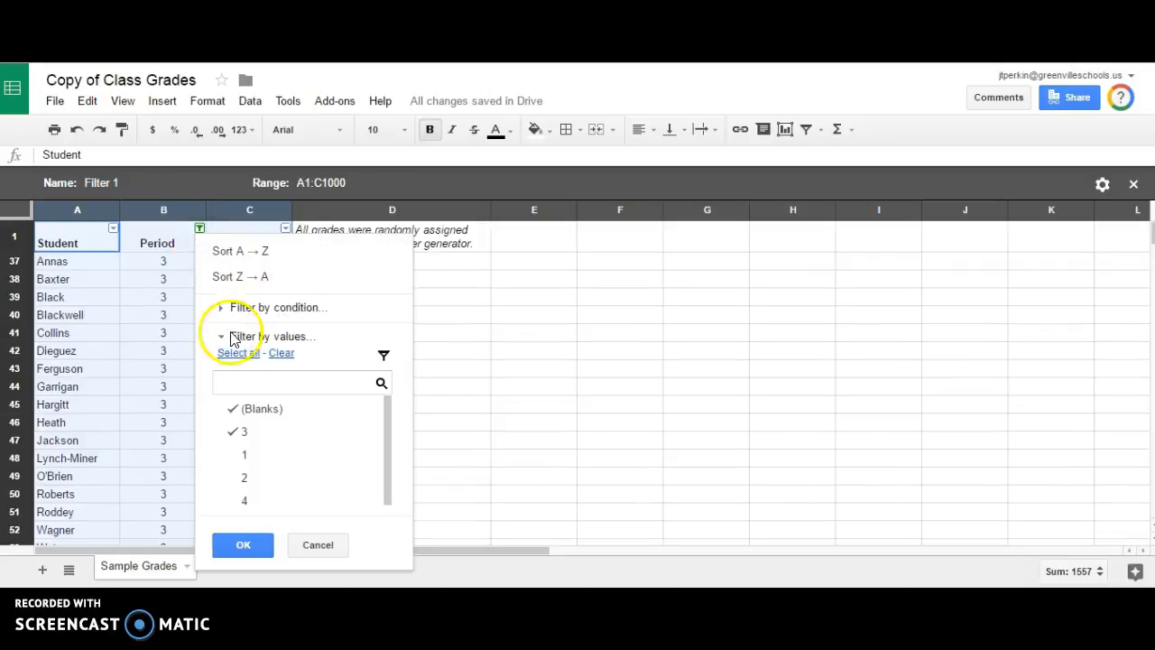
click(246, 438)
click(251, 432)
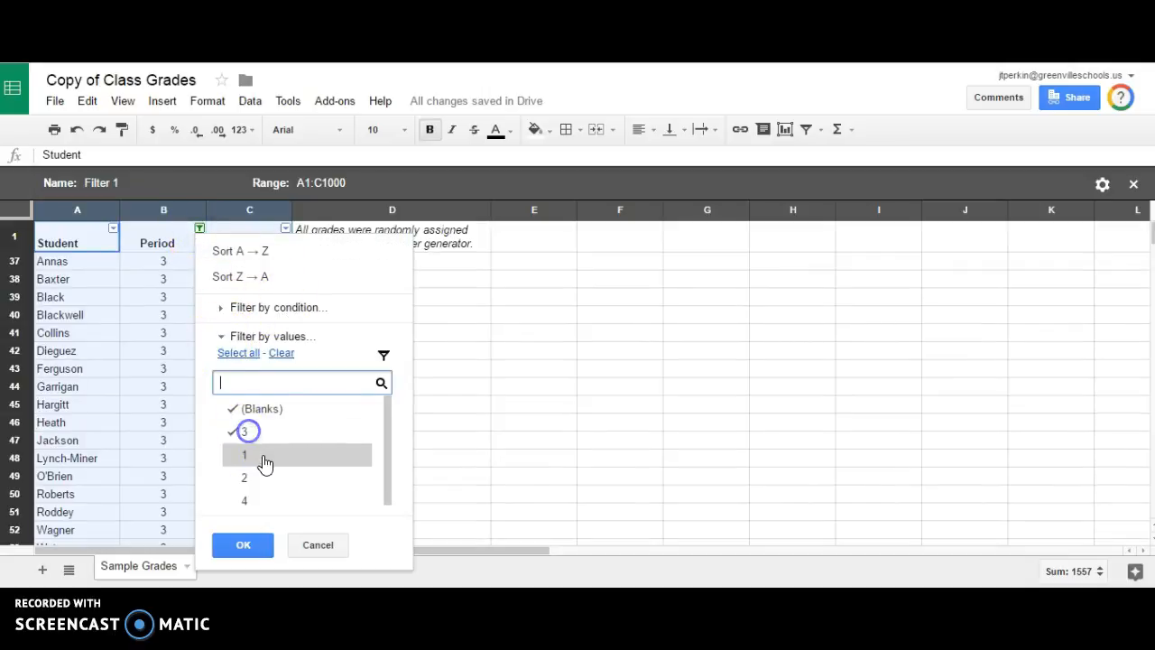
click(257, 454)
click(257, 477)
click(257, 498)
click(244, 545)
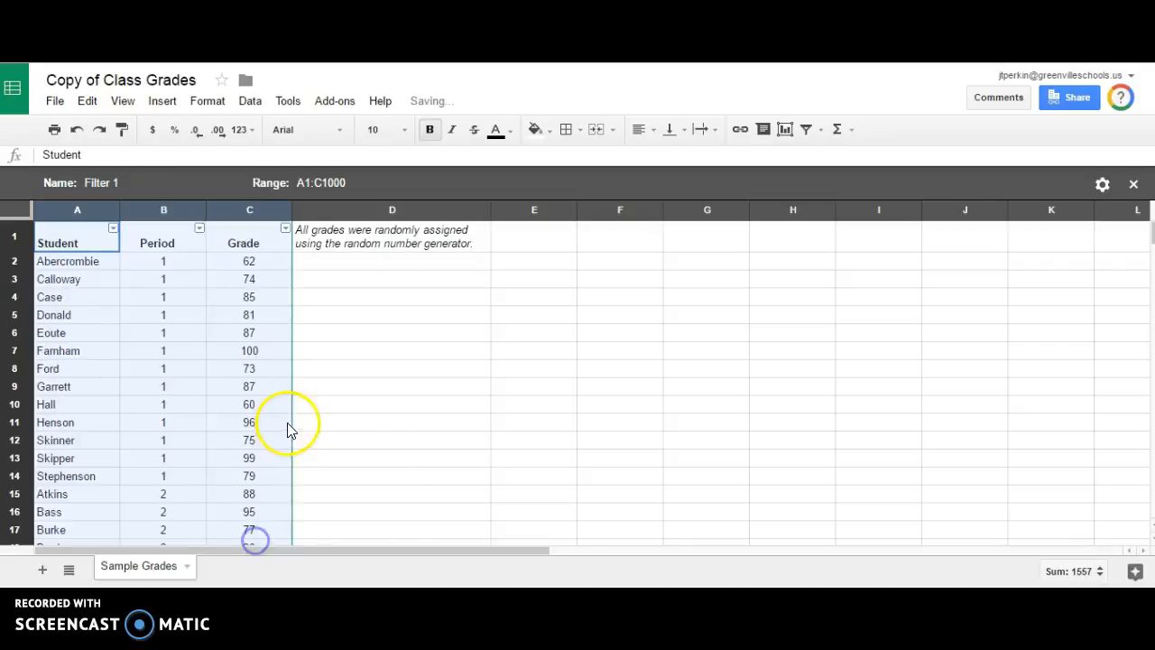
- Filter the Grade column by the condition Less than 60
click(285, 231)
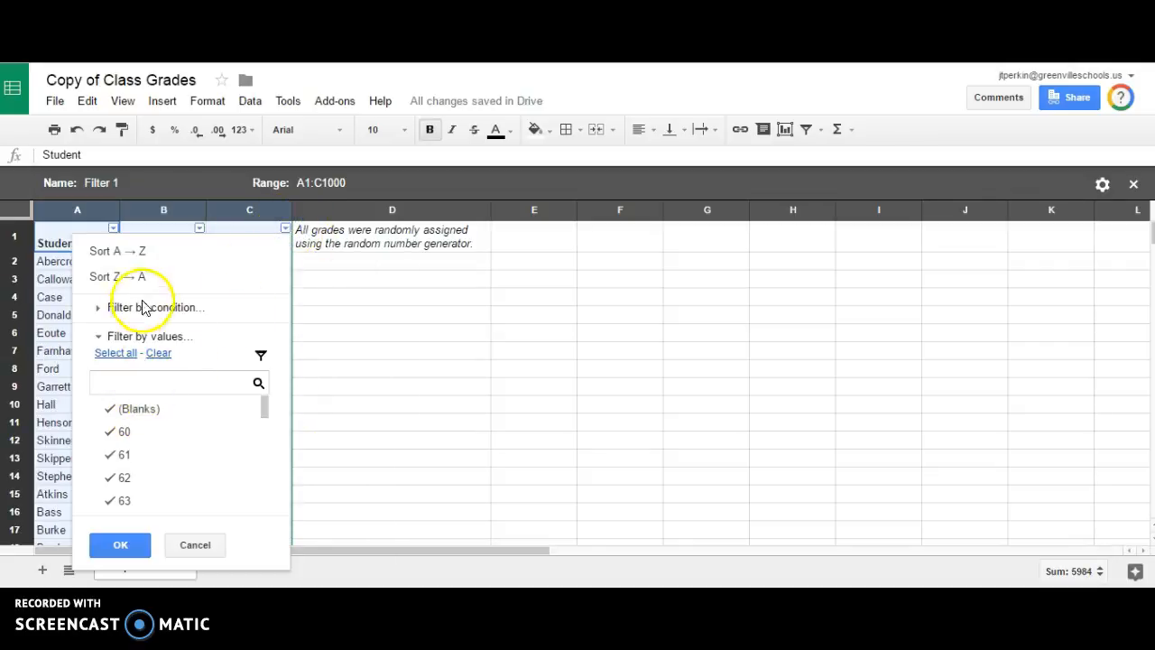
click(97, 307)
click(133, 335)
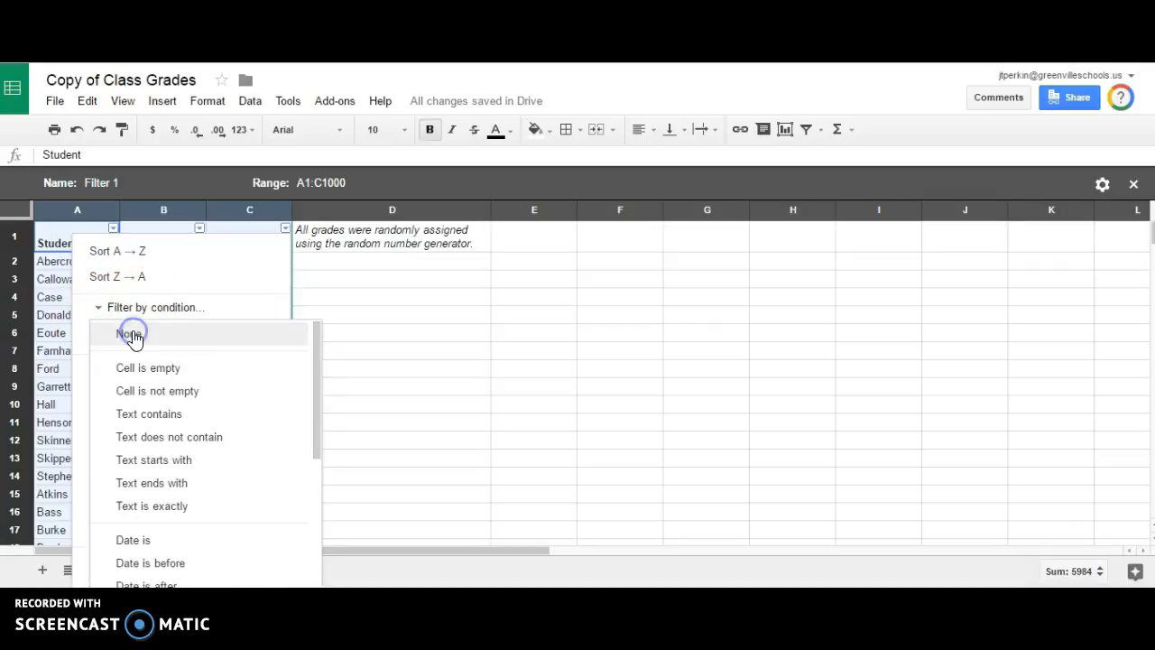
scroll(225, 459, down, 3)
scroll(225, 459, down, 2)
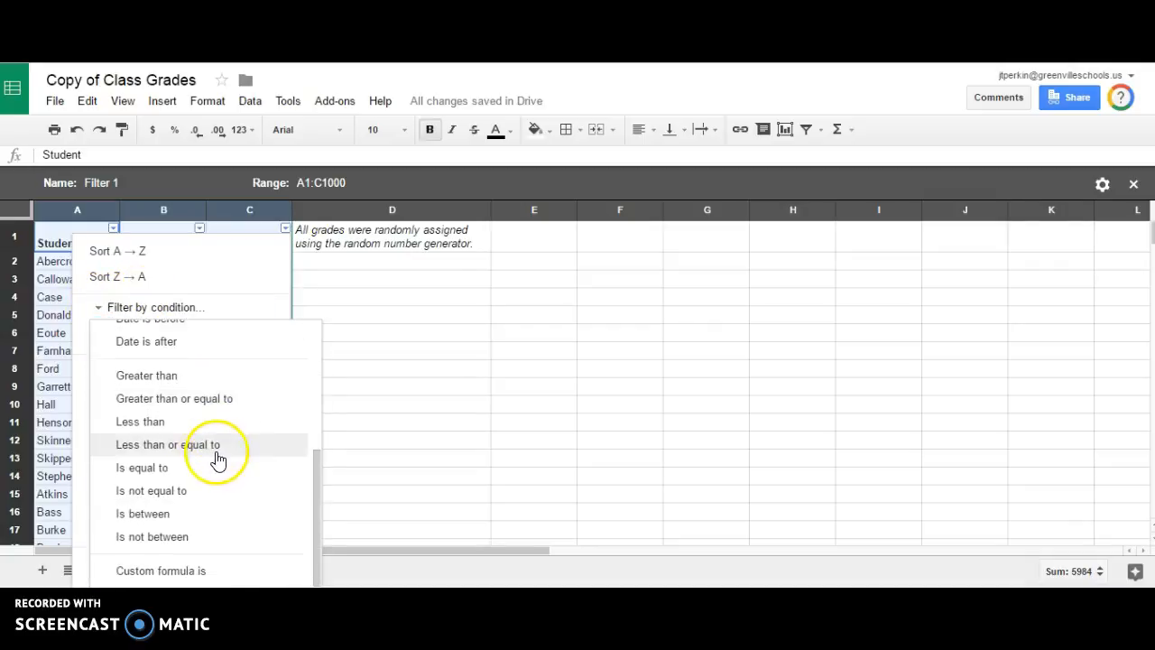
click(197, 426)
click(222, 362)
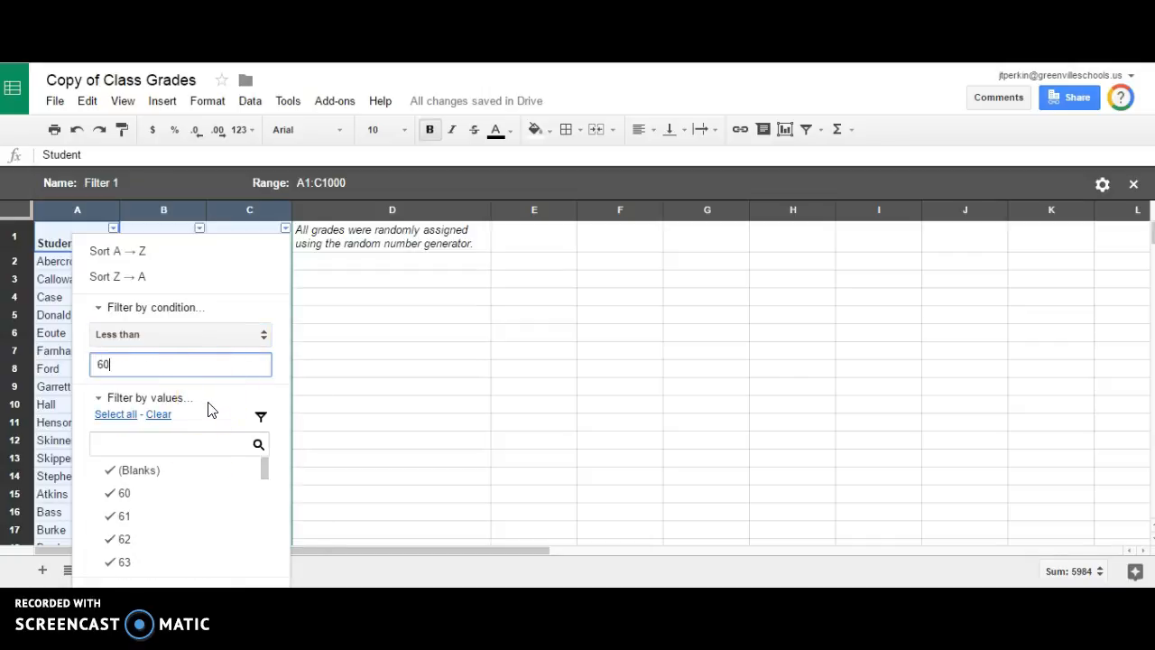
scroll(265, 291, down, 1)
click(125, 564)
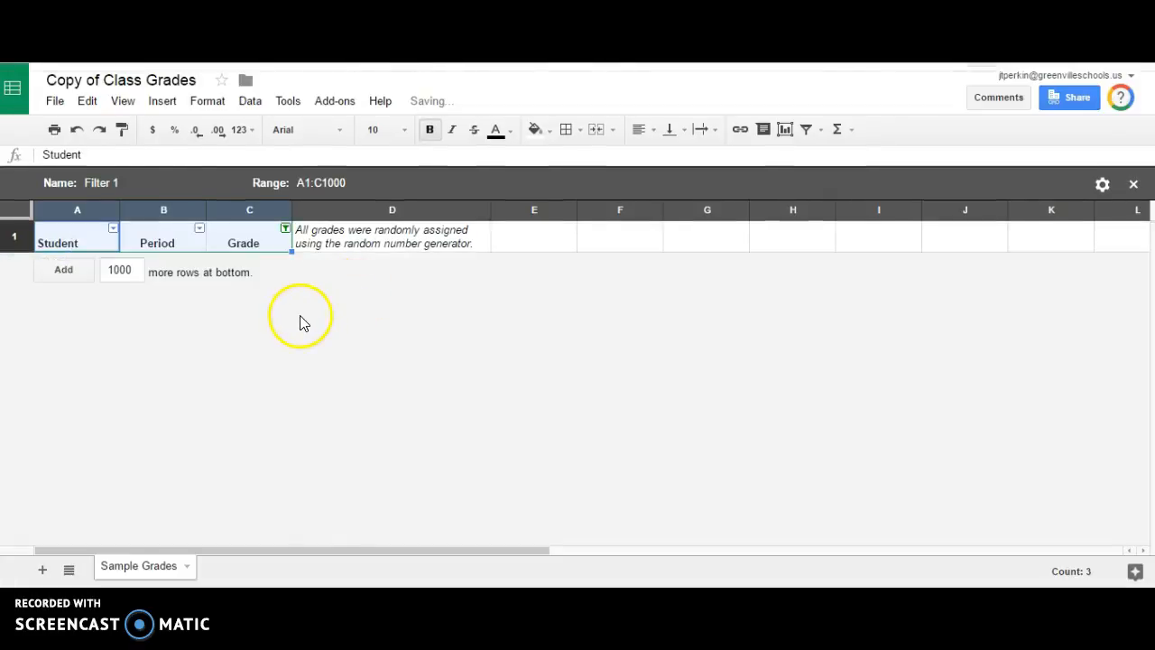
- Set the value of the Grade column's Less than condition to 60%
click(285, 228)
click(165, 365)
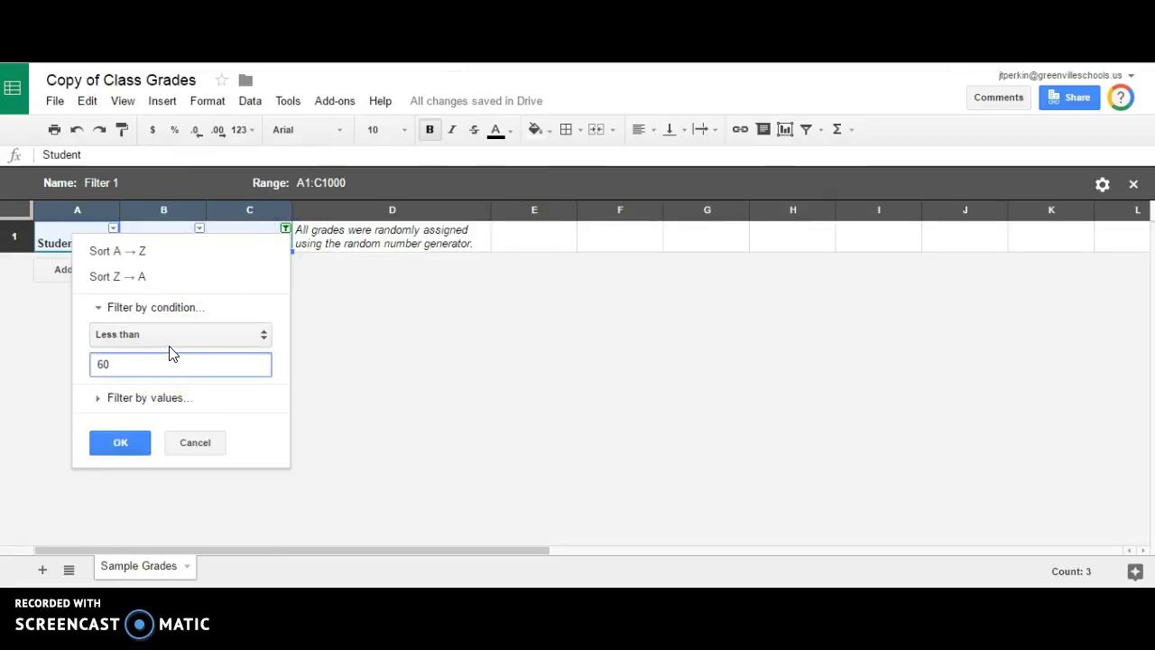
click(122, 444)
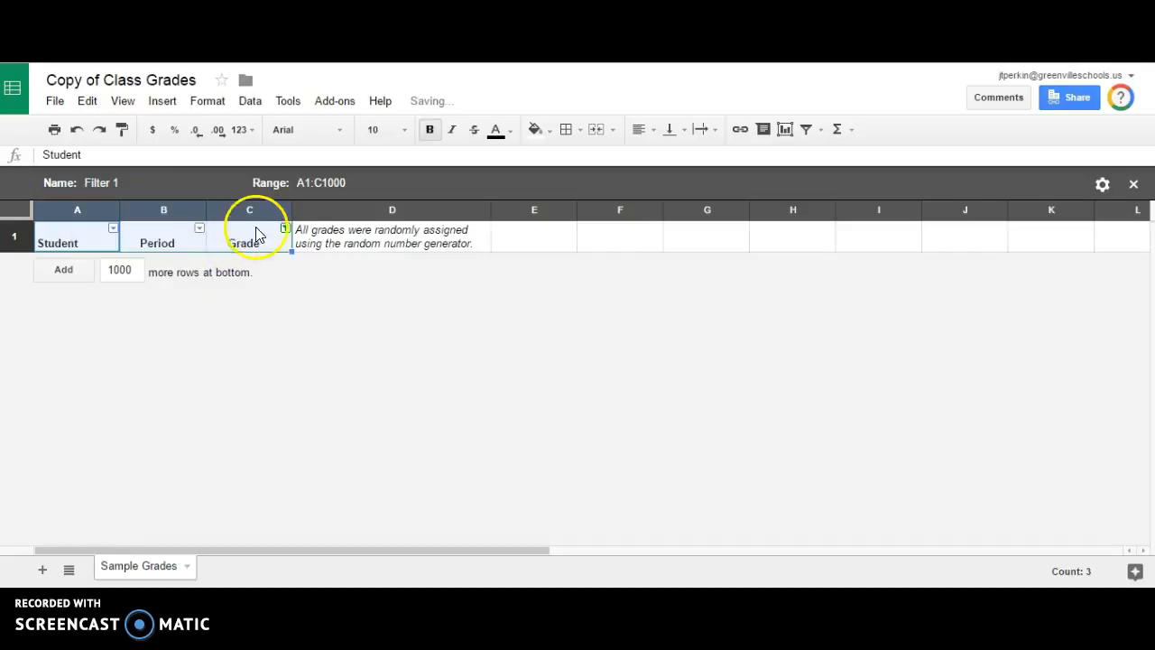
- Clear the value of the Grade column's Less than condition and apply the emptied filter
click(284, 229)
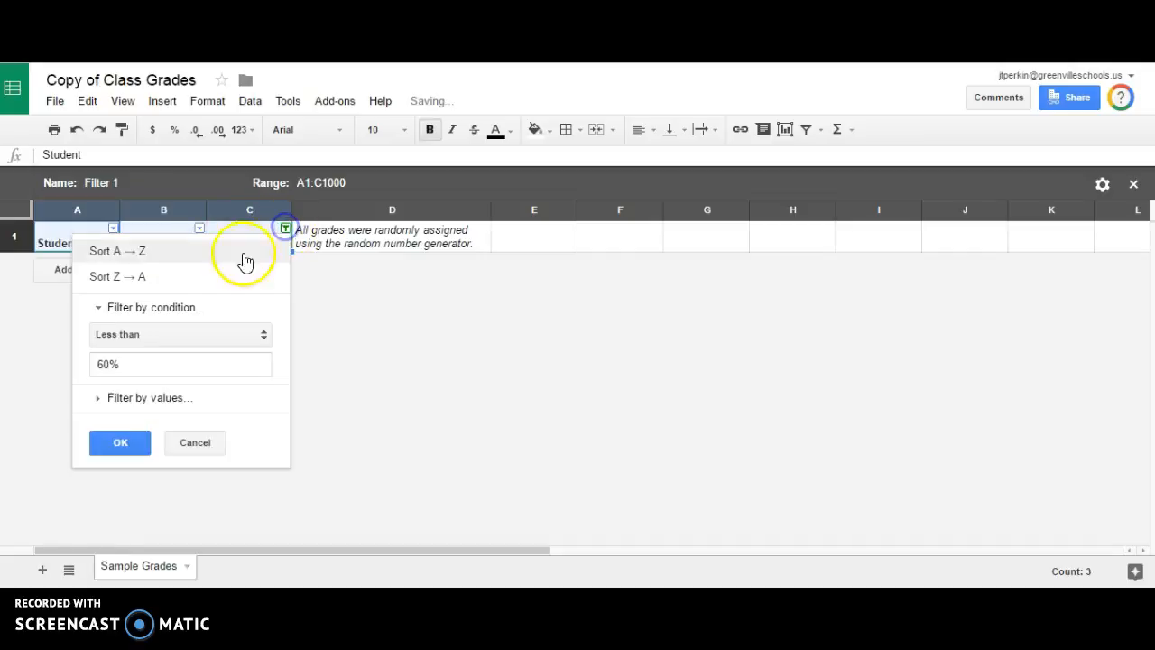
click(148, 365)
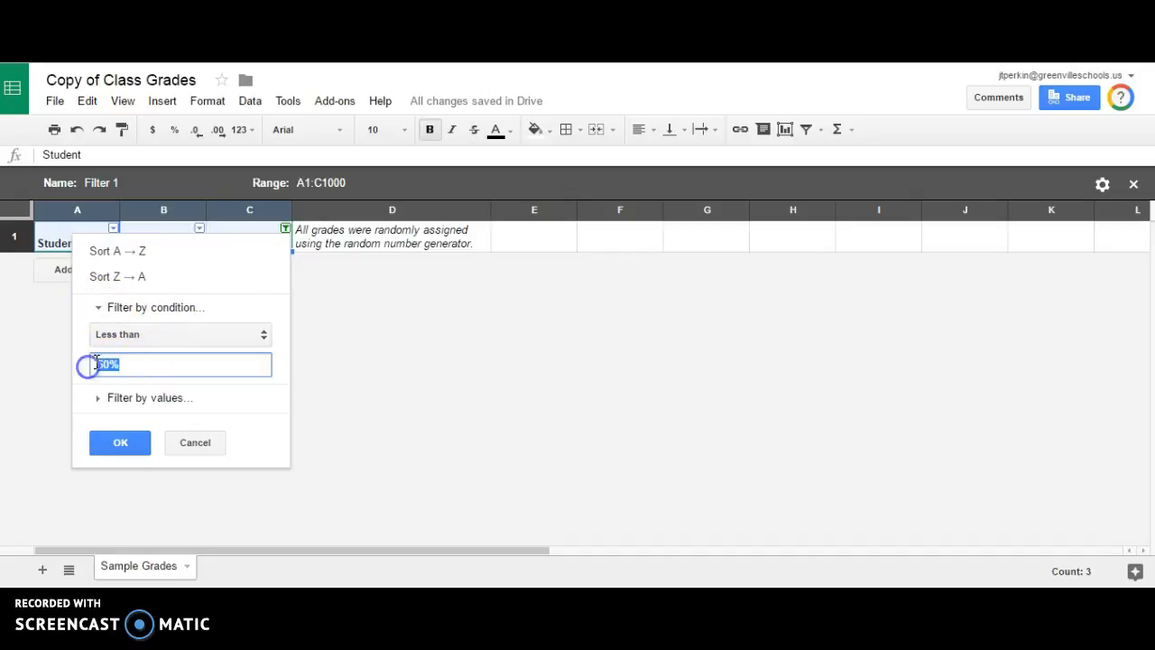
click(97, 398)
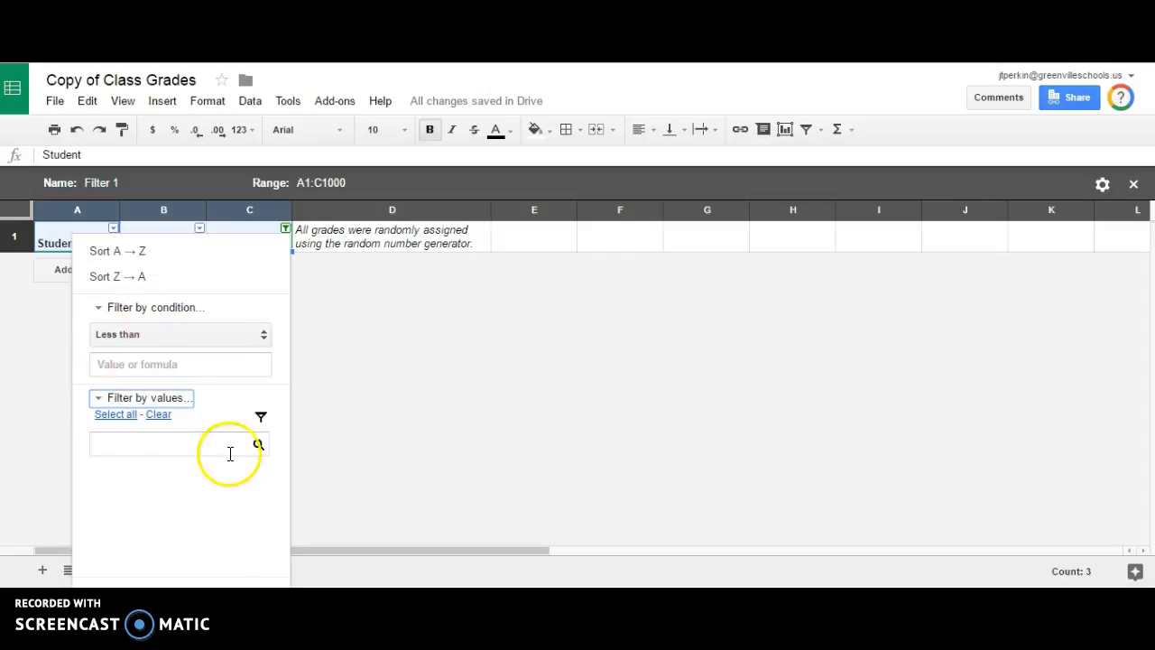
click(145, 510)
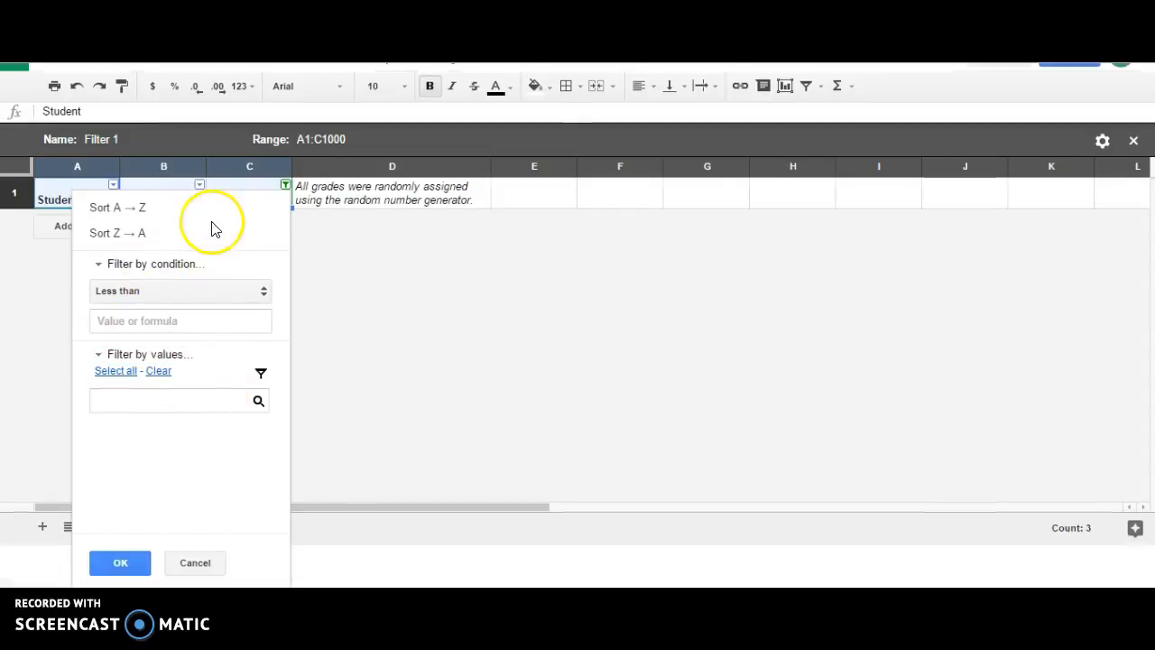
click(133, 559)
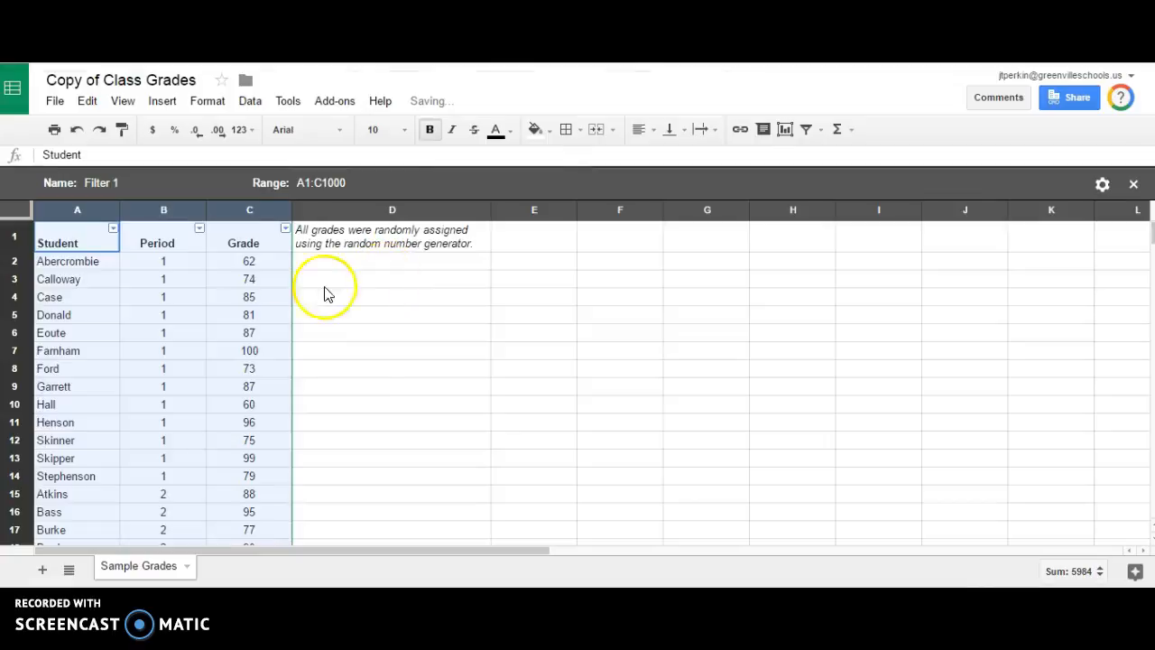
- Filter the Grade column by the condition Less than 70
click(276, 262)
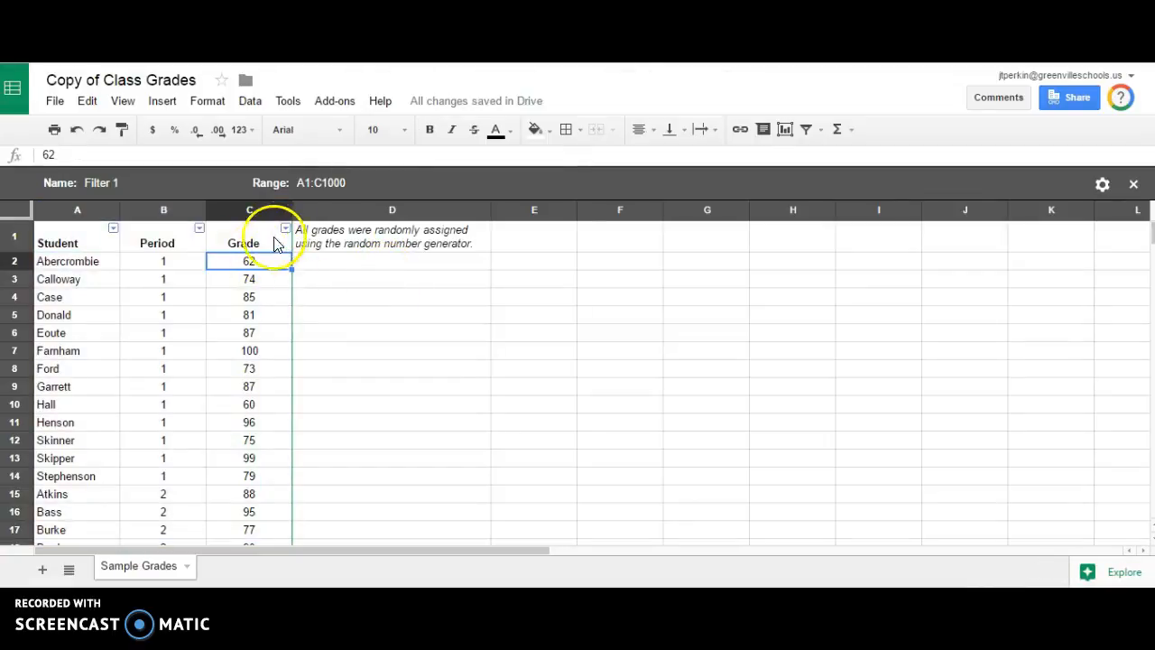
click(285, 228)
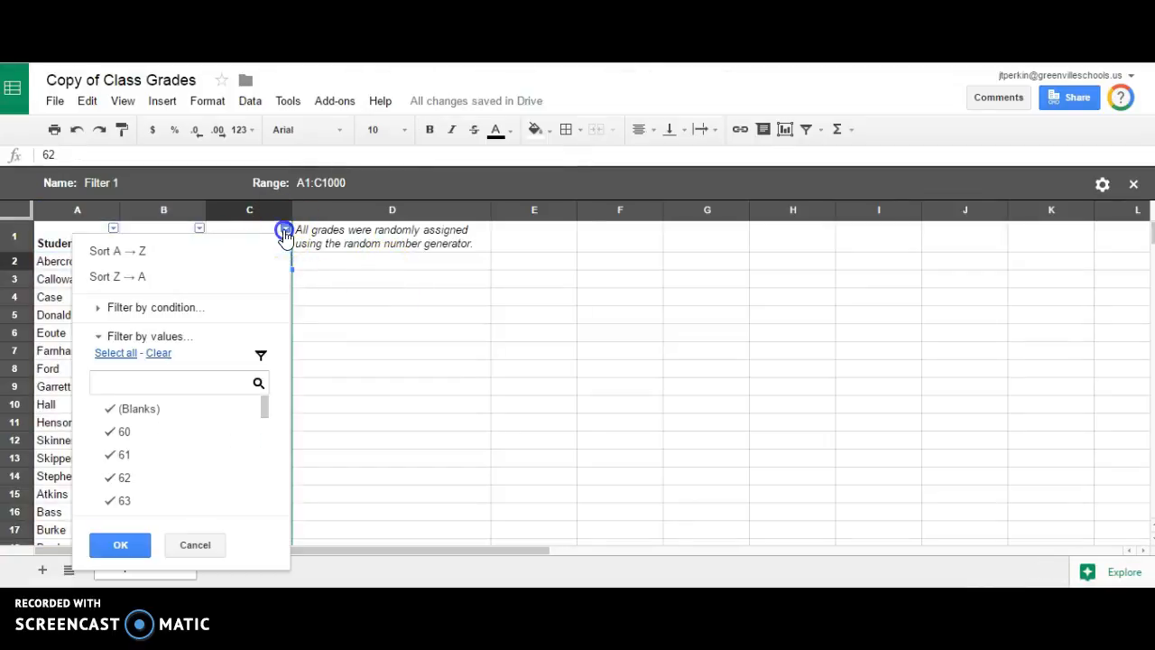
click(99, 336)
click(99, 311)
click(150, 333)
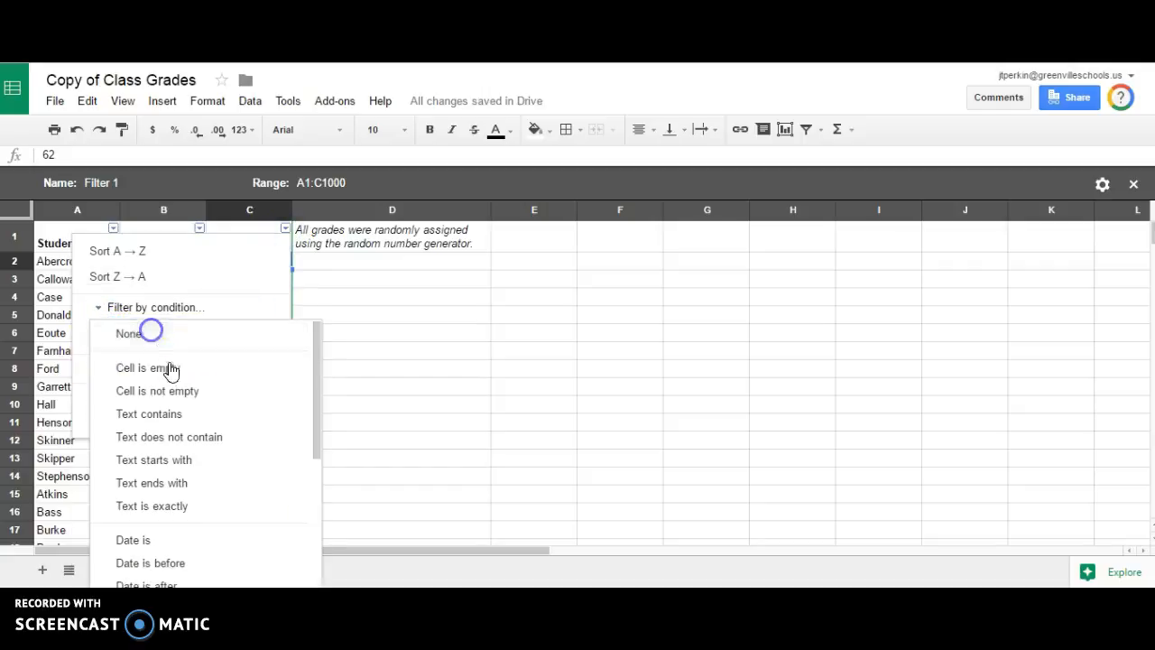
scroll(181, 379, down, 5)
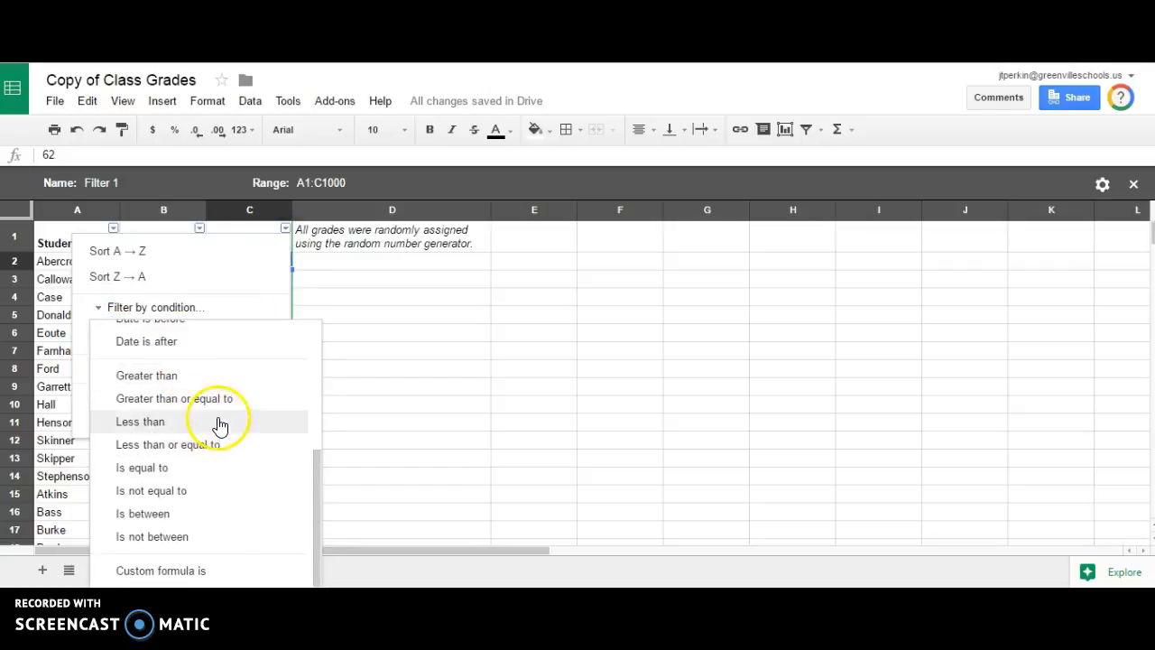
click(222, 421)
click(176, 364)
click(136, 453)
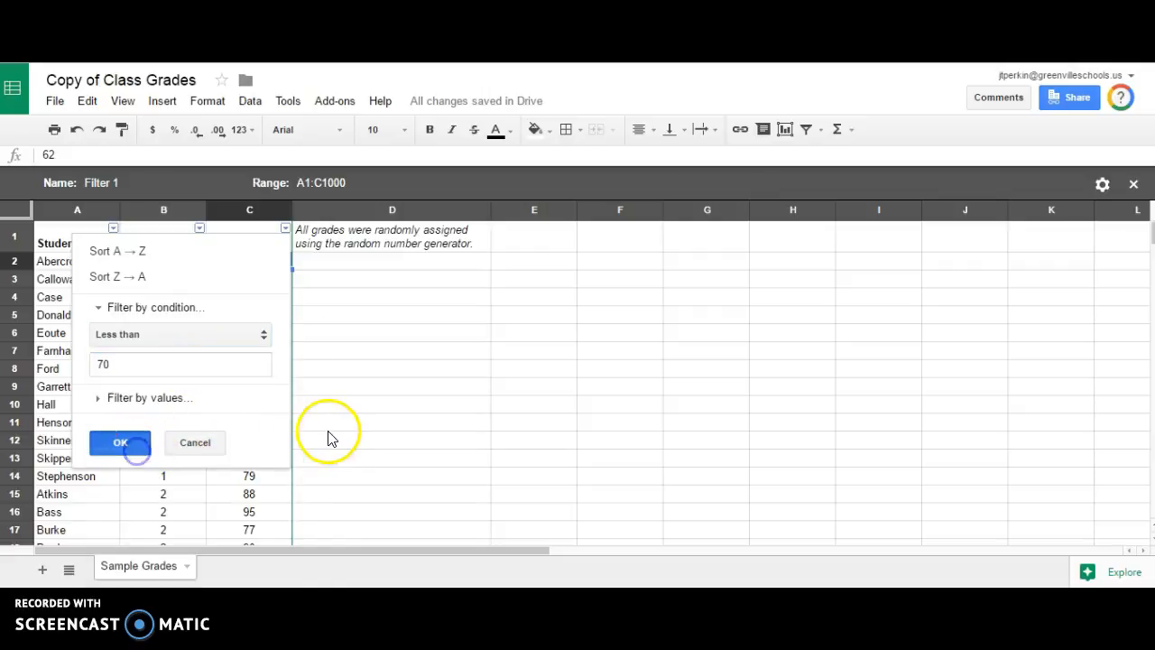
- Look through the students with grades below 70, and clear the value of the Grade condition
scroll(276, 322, down, 2)
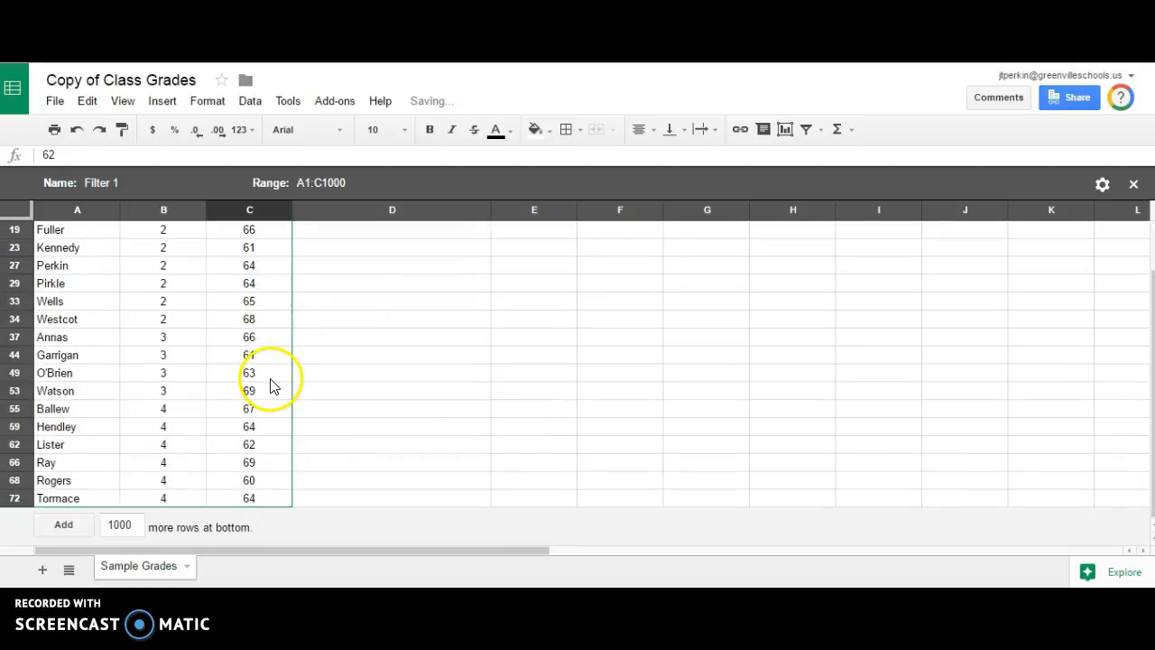
scroll(269, 393, up, 2)
scroll(262, 411, down, 2)
scroll(261, 424, up, 2)
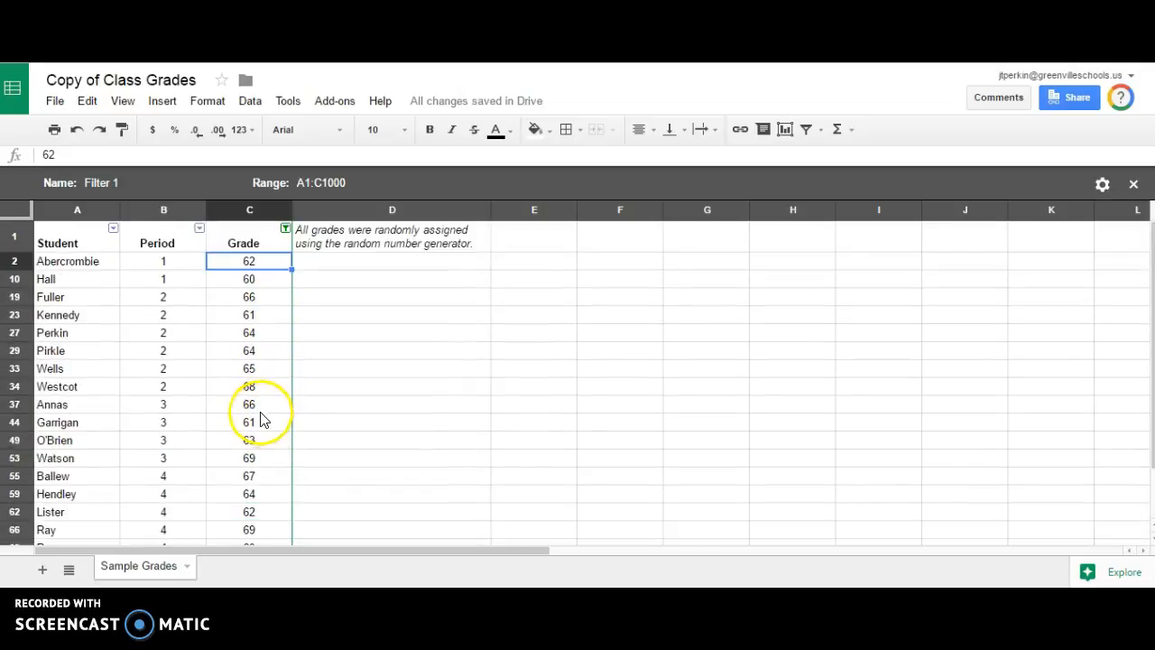
scroll(265, 414, down, 2)
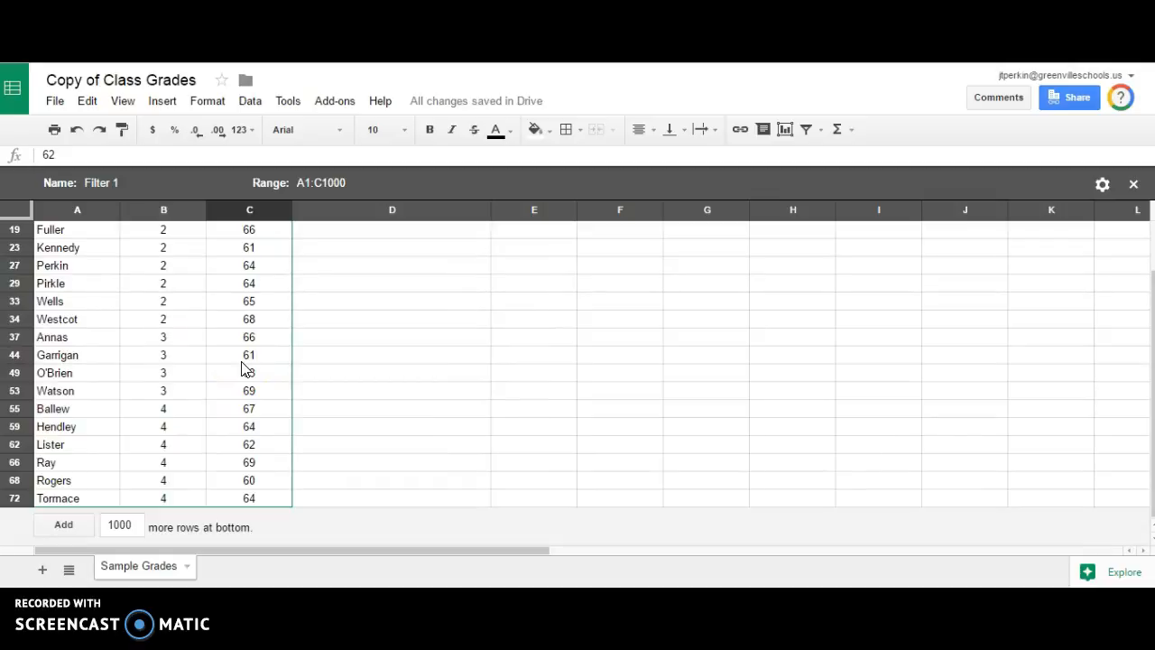
scroll(244, 365, up, 2)
click(285, 228)
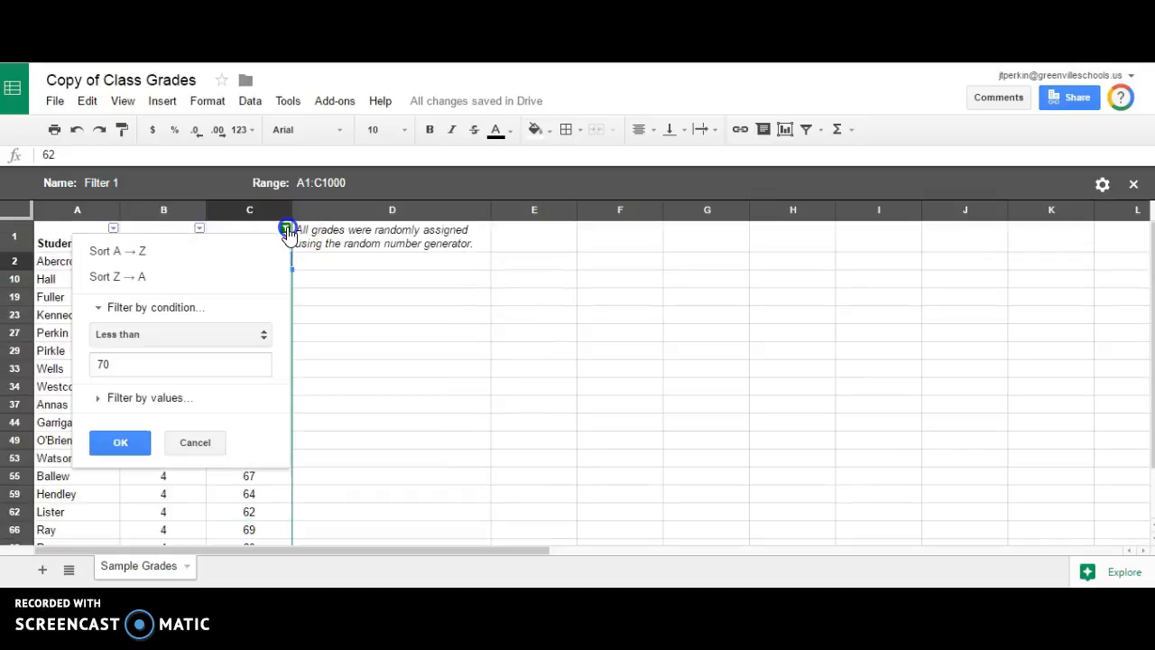
drag(118, 366, 78, 369)
key(BackSpace)
click(129, 443)
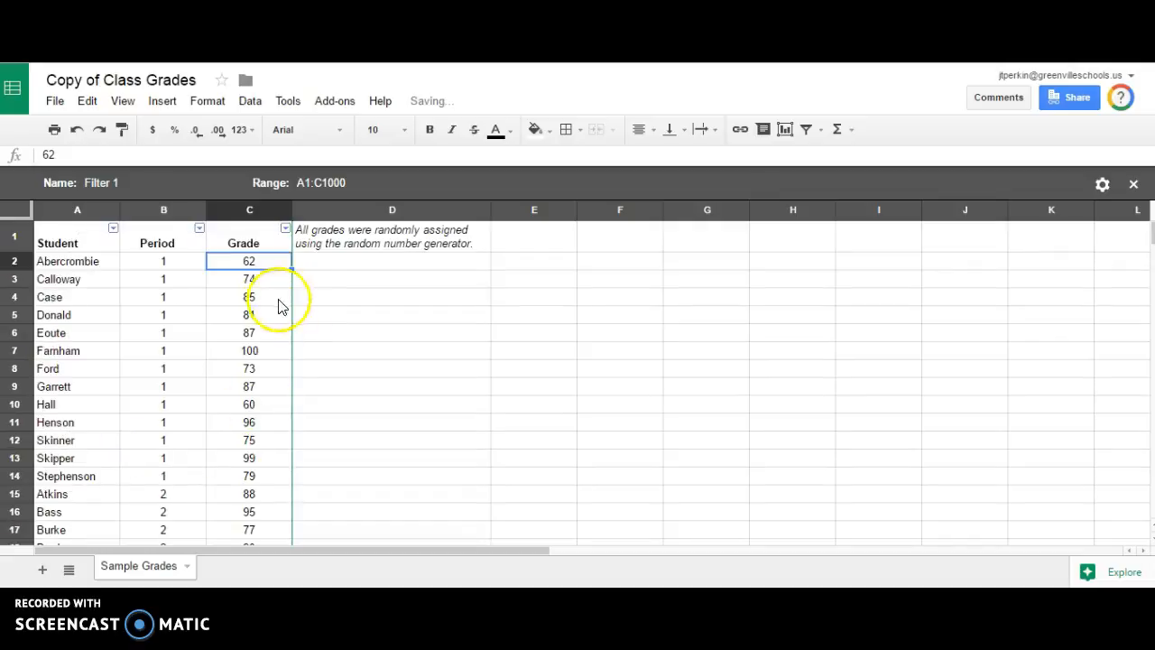
- Select all student grades in C2:C73 and close the Filter 1 view
scroll(181, 339, down, 5)
scroll(204, 341, up, 5)
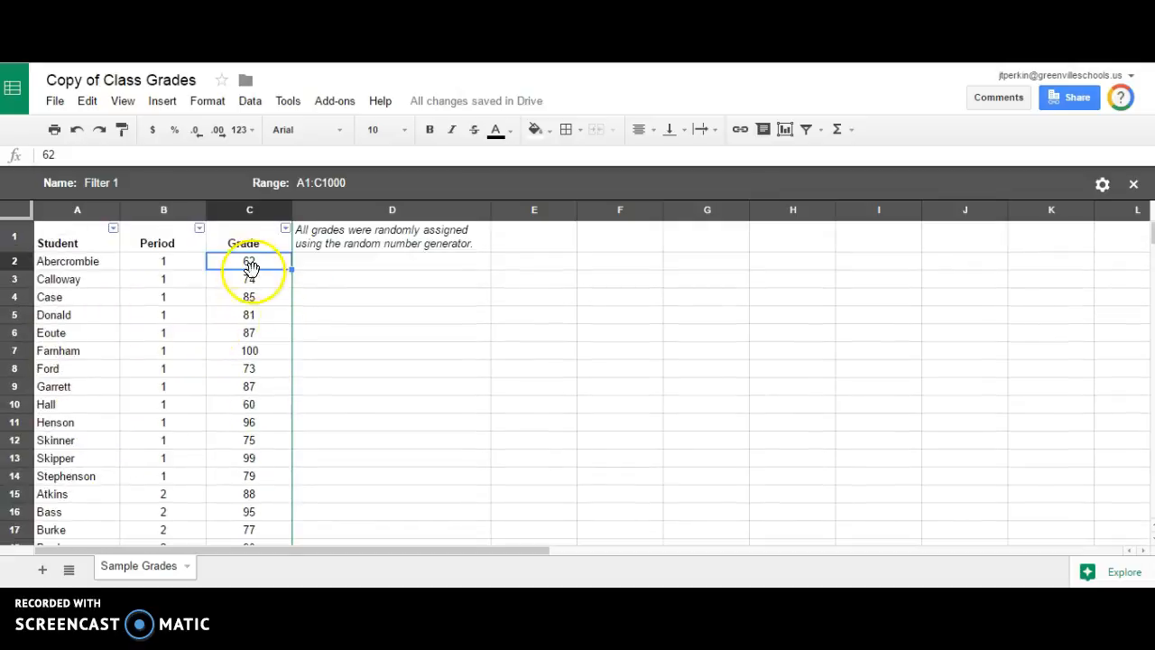
drag(257, 264, 257, 397)
click(1133, 183)
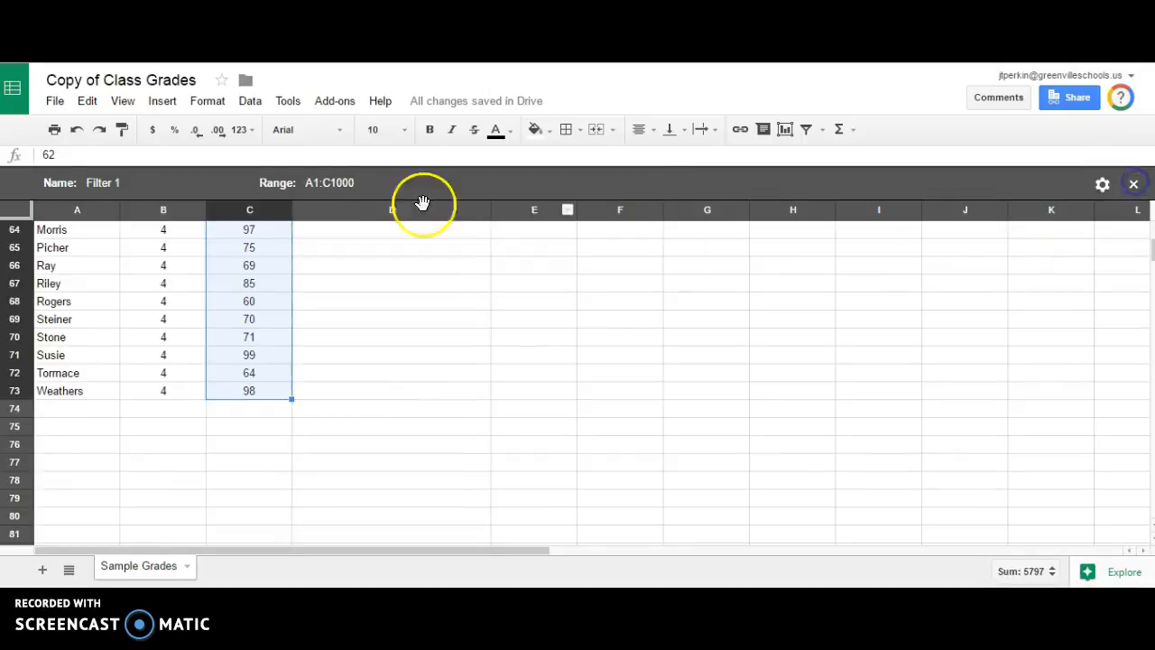
- Start a single-color conditional format rule for C2:C73 with the condition Less than 70
click(250, 102)
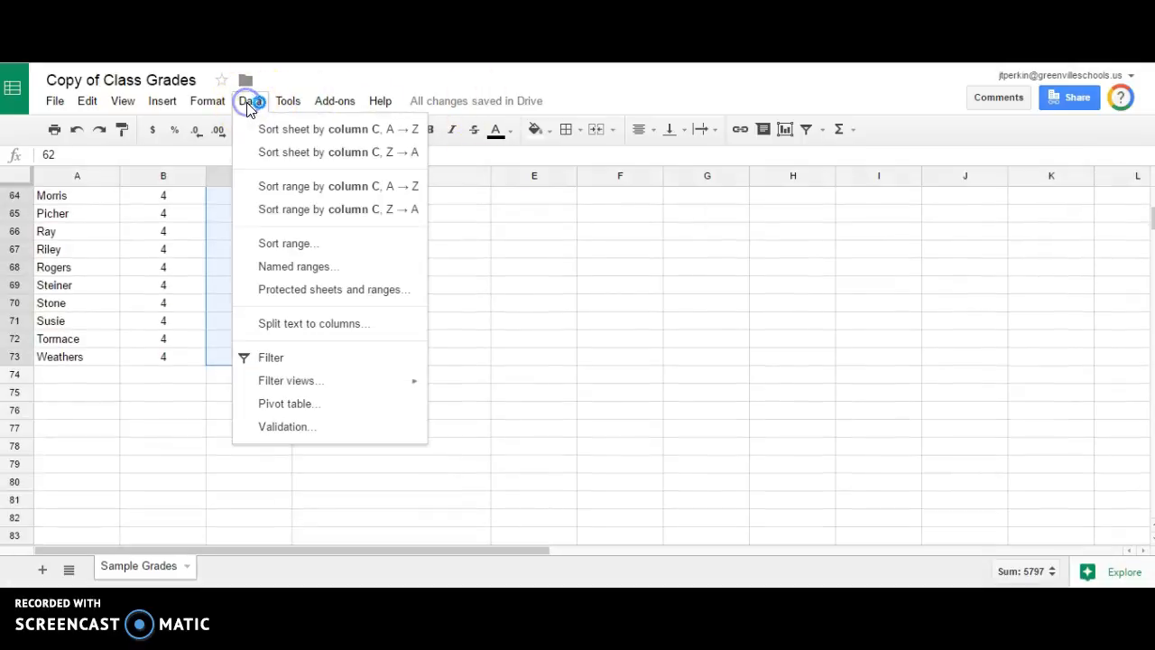
click(218, 112)
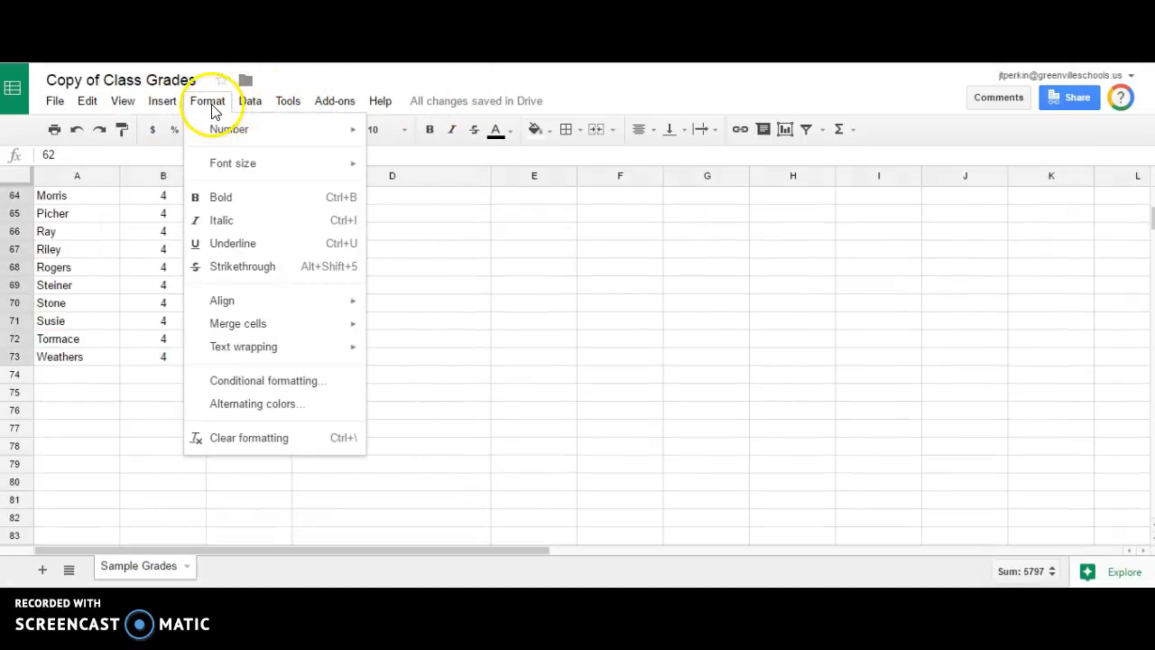
click(305, 383)
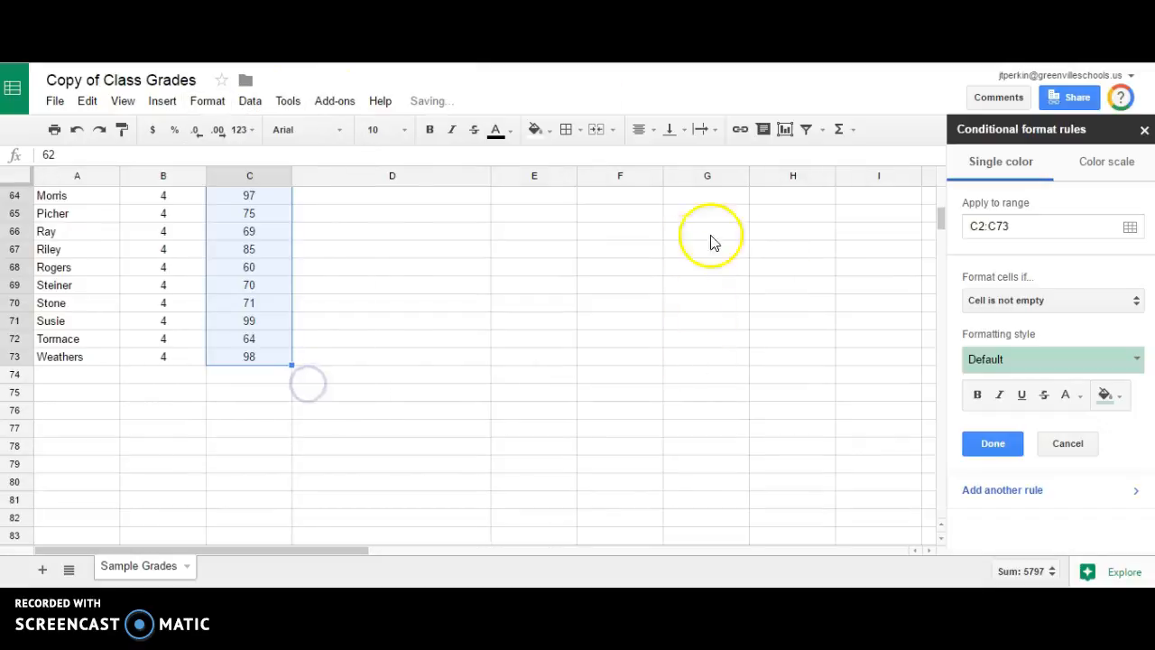
click(1020, 301)
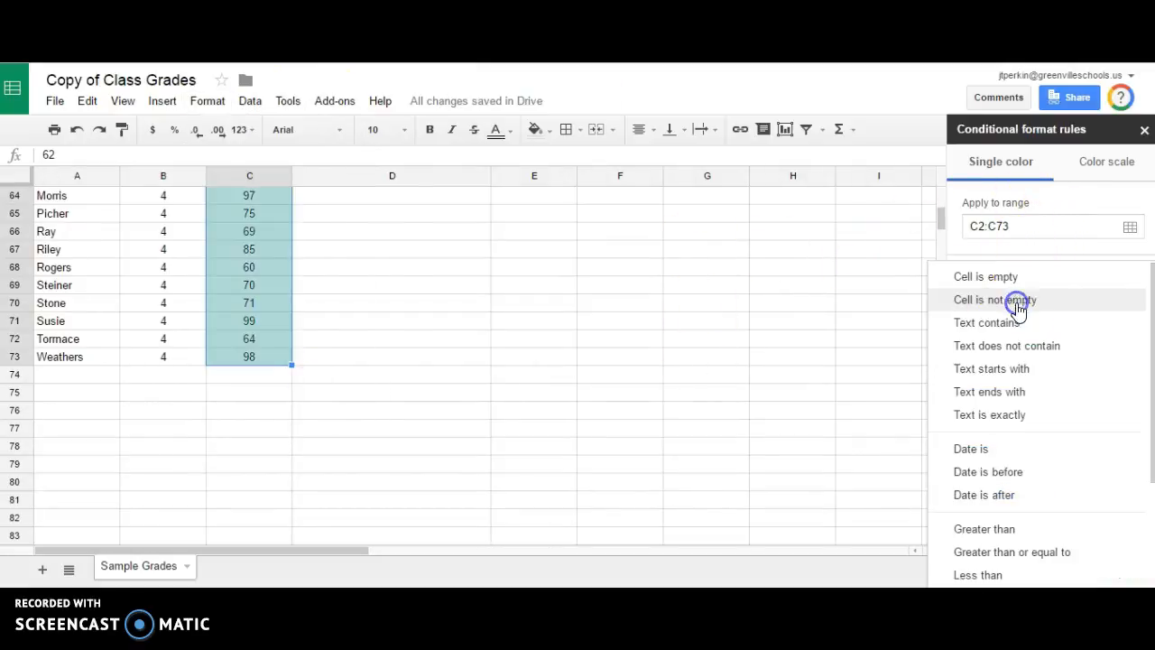
click(1036, 574)
click(1051, 334)
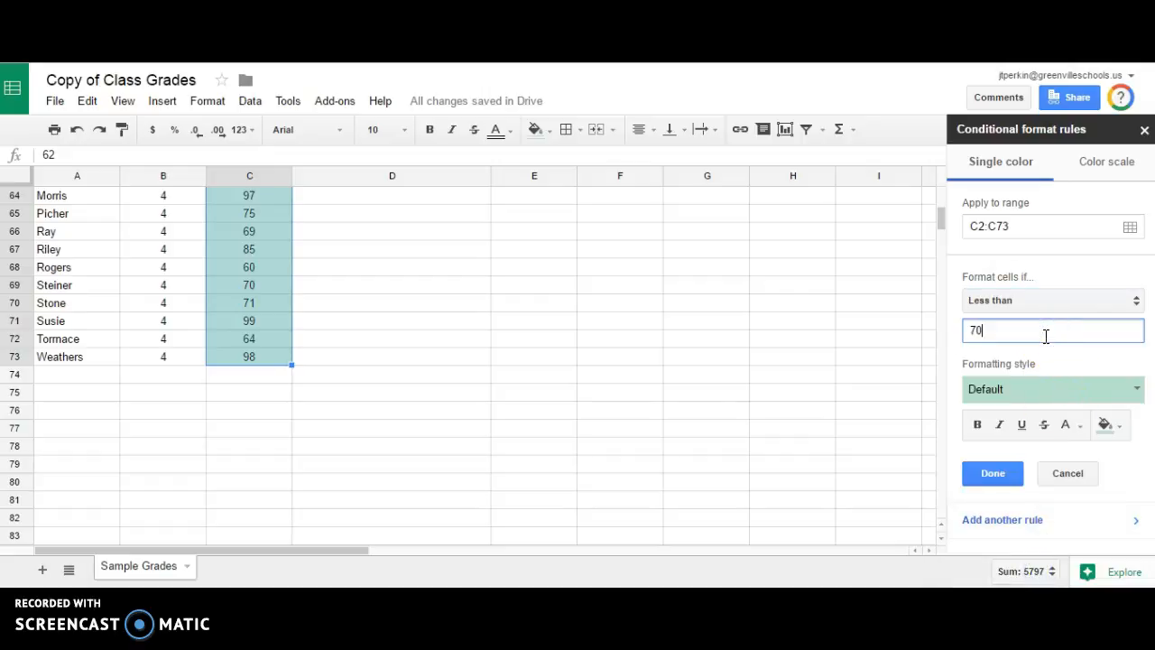
- Give the rule the default light red fill style, save it, and check the highlighted grades through the list
click(1034, 389)
click(1108, 424)
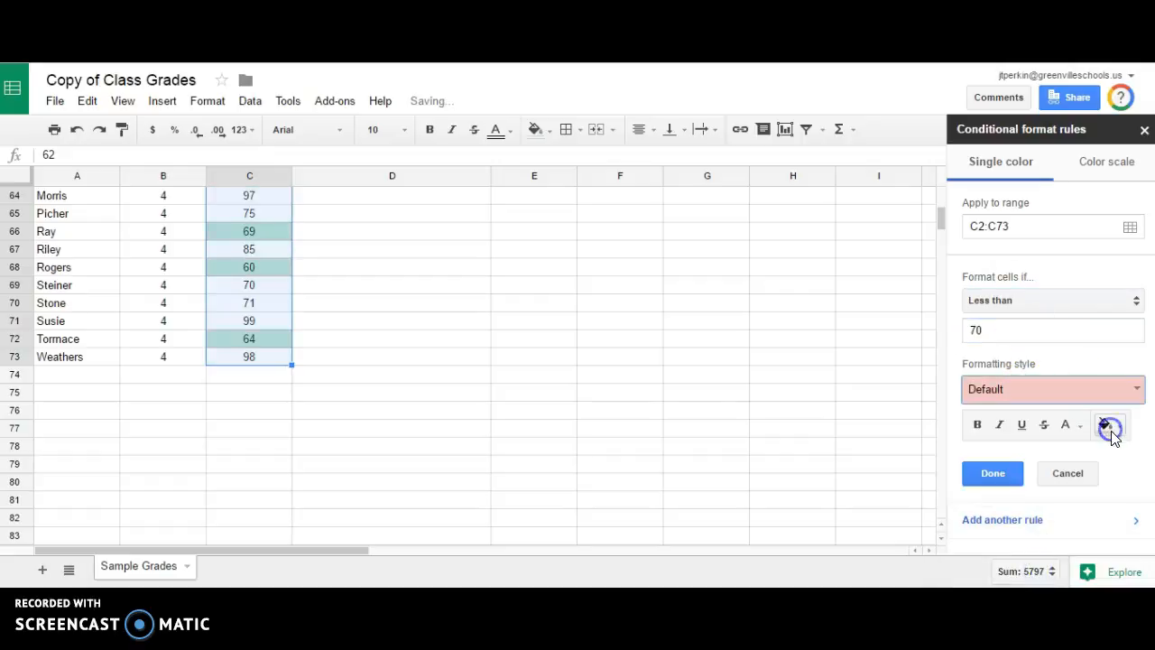
click(992, 475)
click(346, 359)
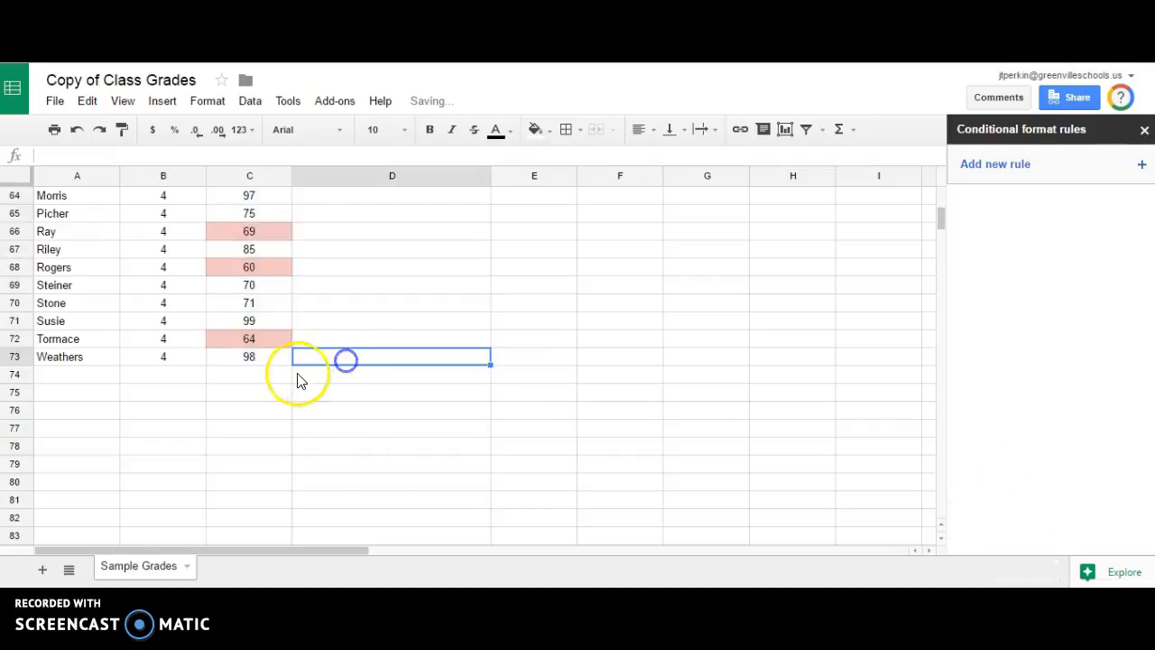
scroll(307, 370, up, 13)
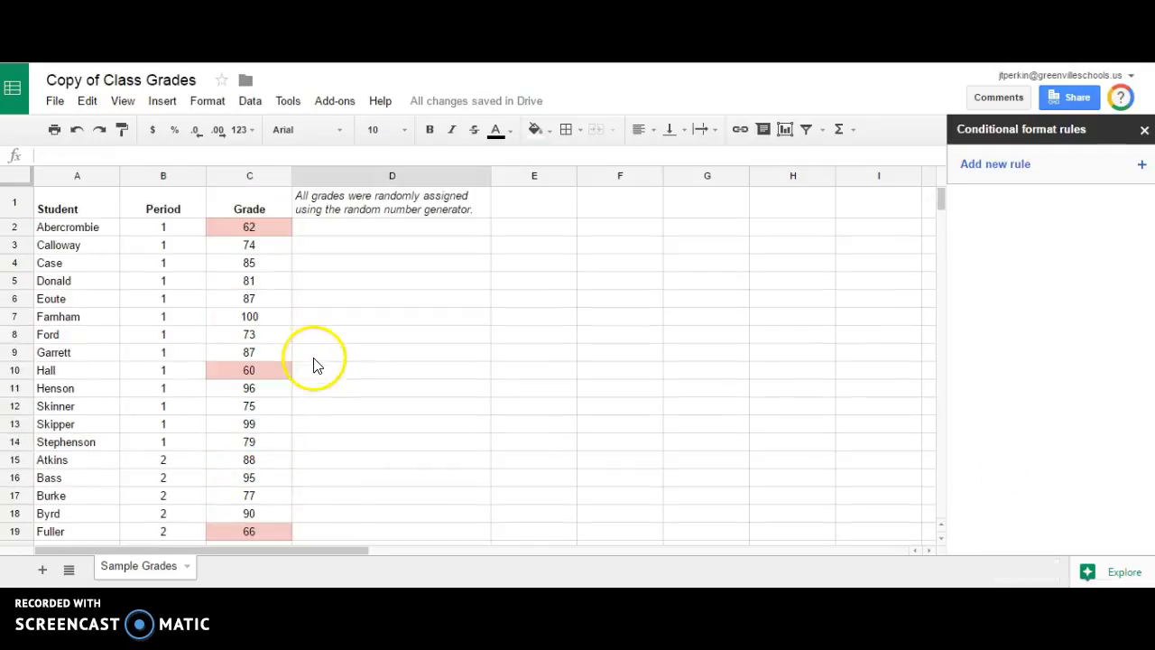
scroll(280, 257, down, 6)
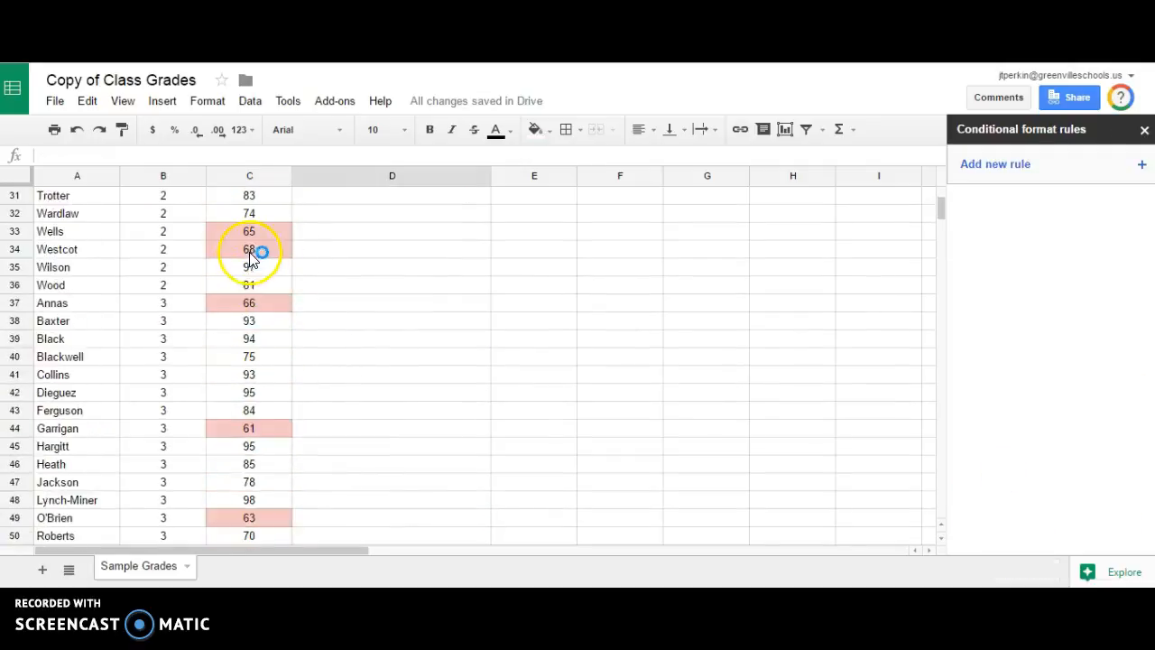
scroll(253, 257, down, 2)
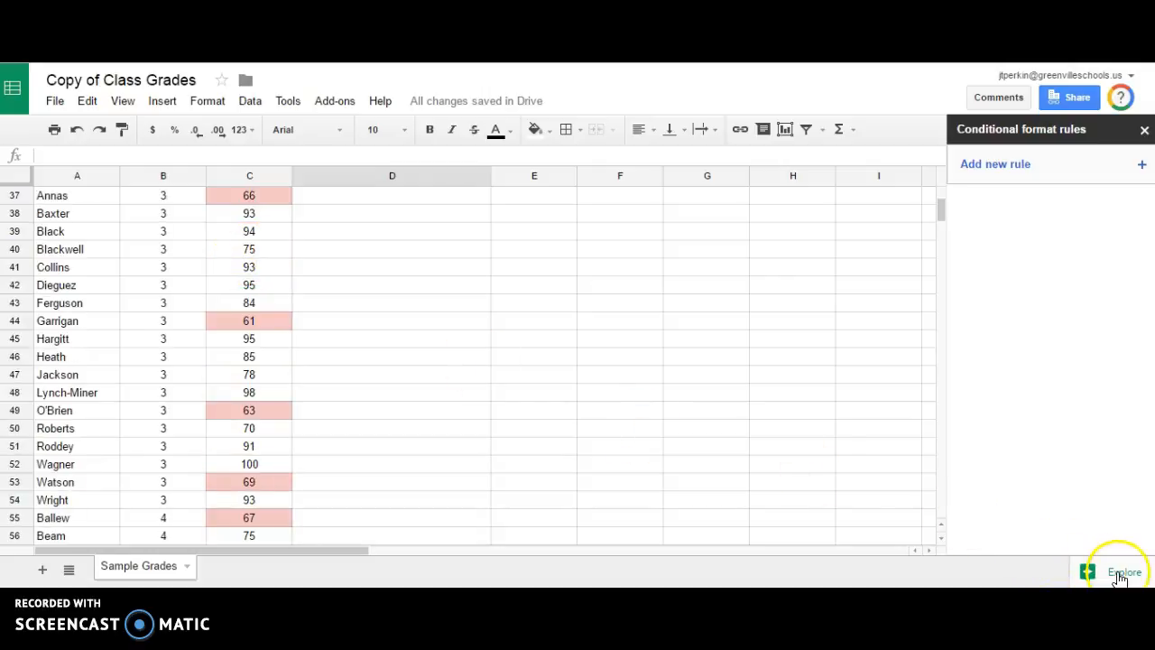
- Apply the pale green alternating colors suggested by Explore to A1:D73
click(1119, 575)
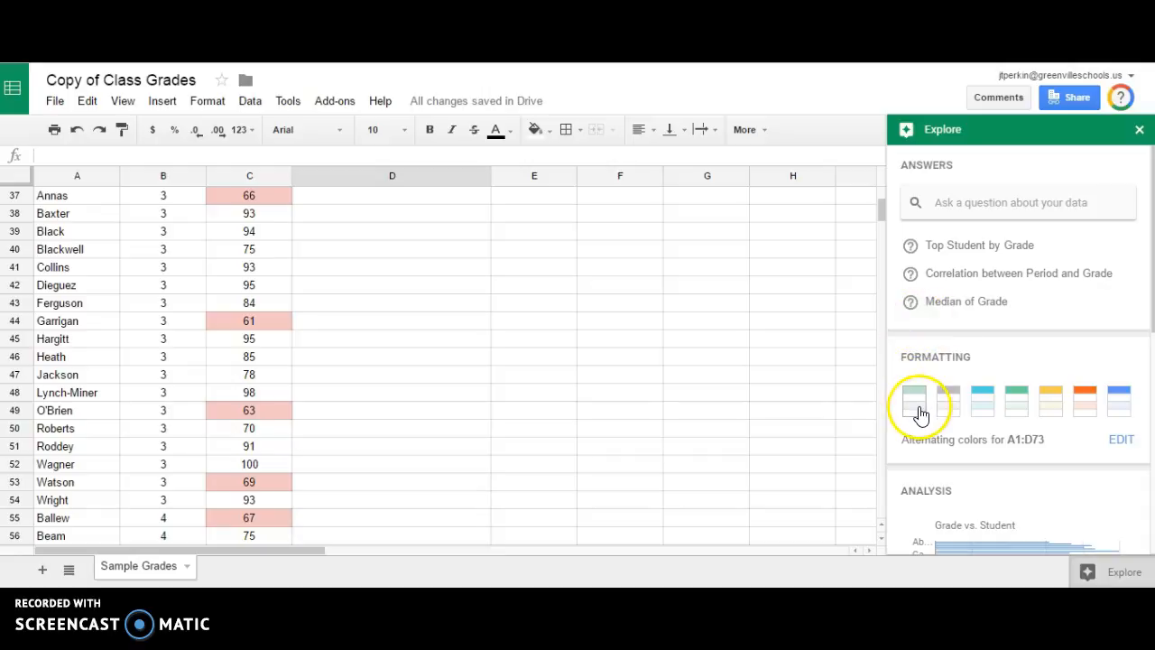
click(917, 411)
click(949, 412)
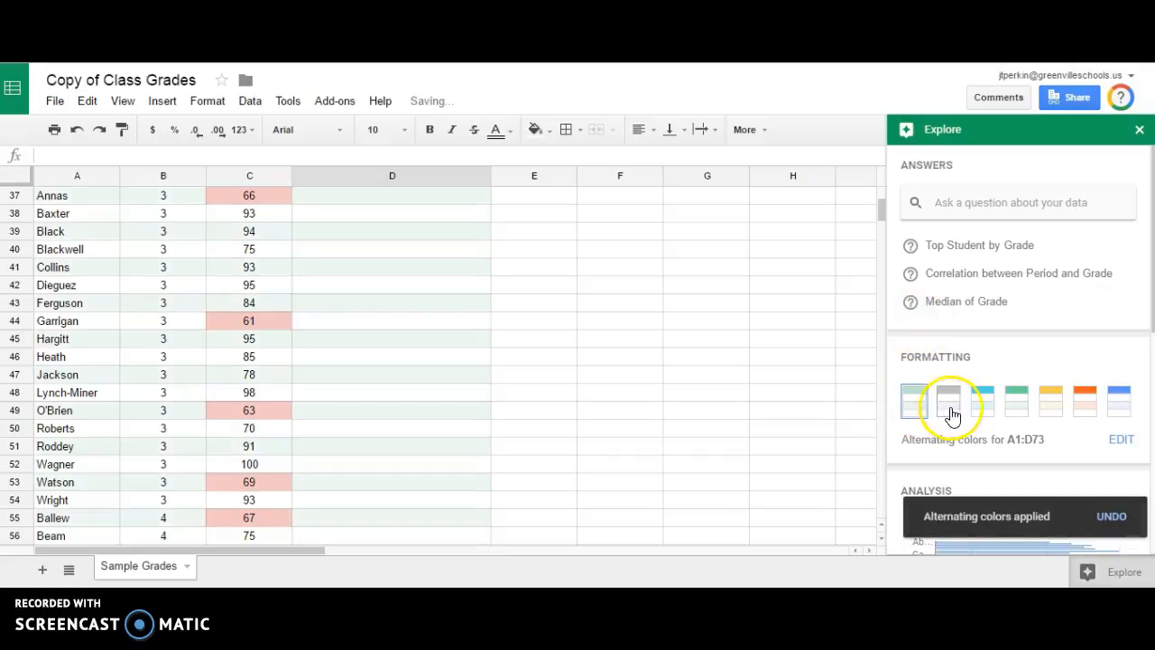
click(914, 406)
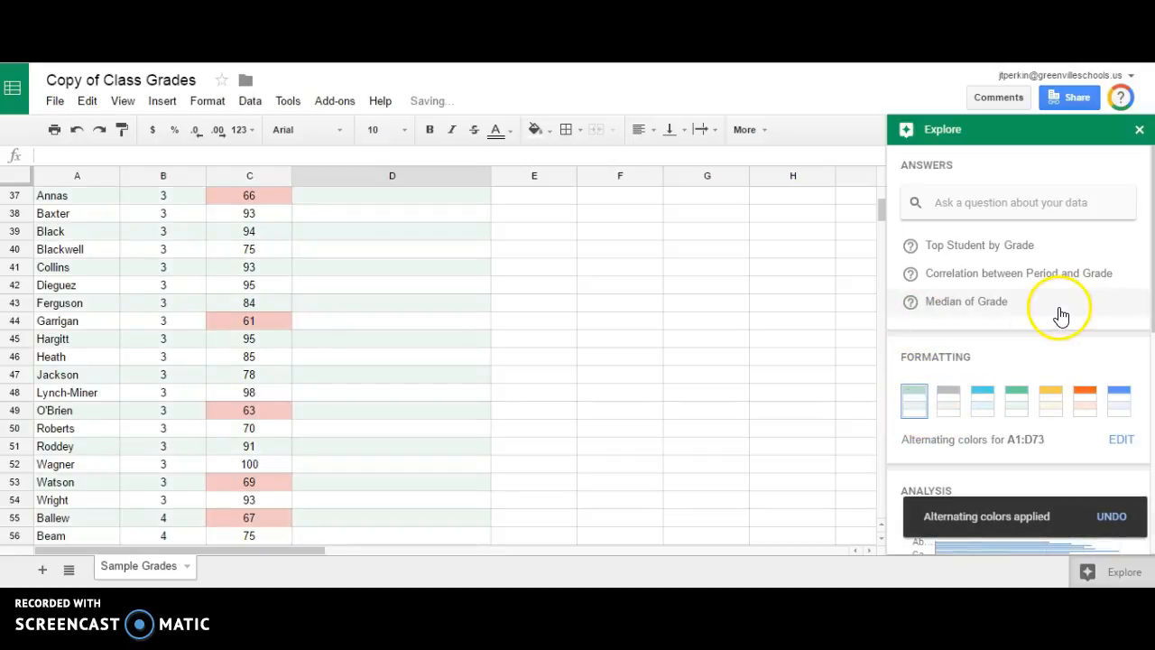
- Look through Explore's analysis of the grades, including the Grade vs. Student chart and the Histogram of Grade
scroll(1057, 307, down, 2)
scroll(1051, 311, down, 2)
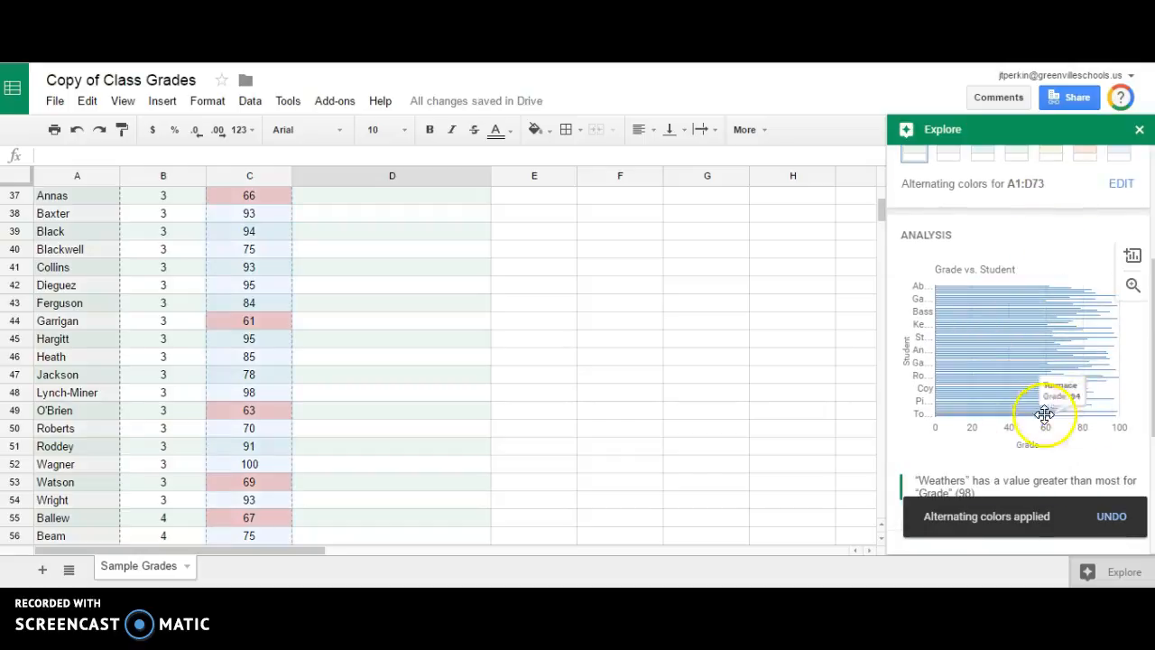
scroll(918, 281, down, 3)
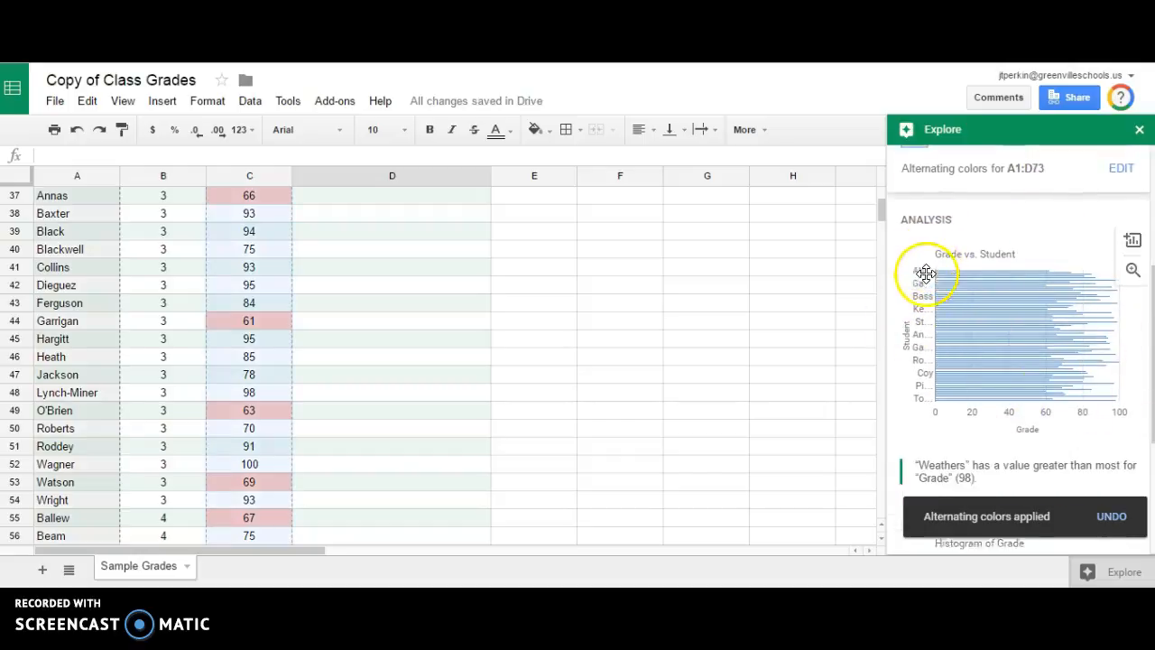
scroll(912, 289, down, 2)
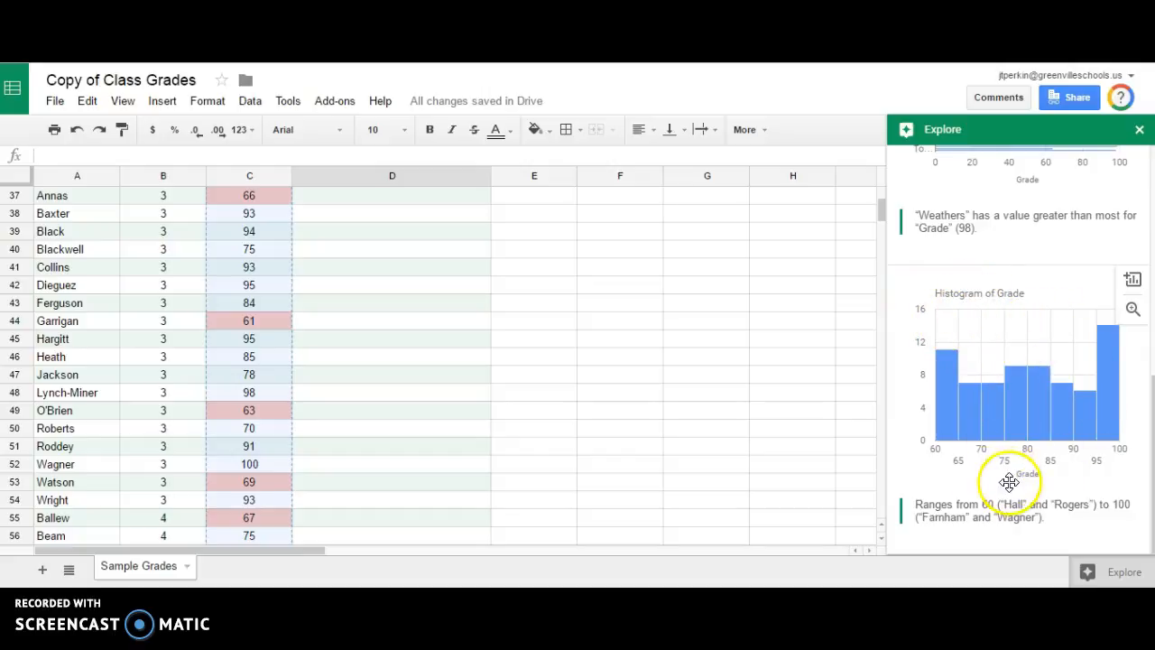
scroll(979, 475, up, 1)
scroll(979, 475, up, 5)
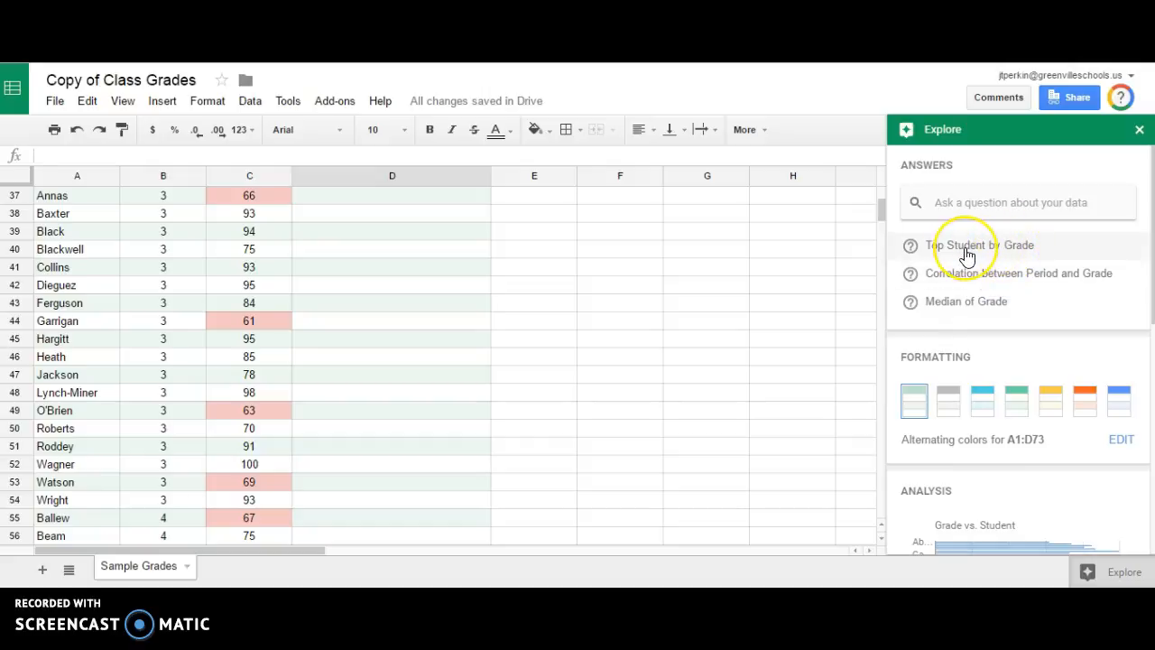
- View the answer to Explore's suggested question Correlation between Period and Grade, and reset the Answers pane to an empty question
click(969, 284)
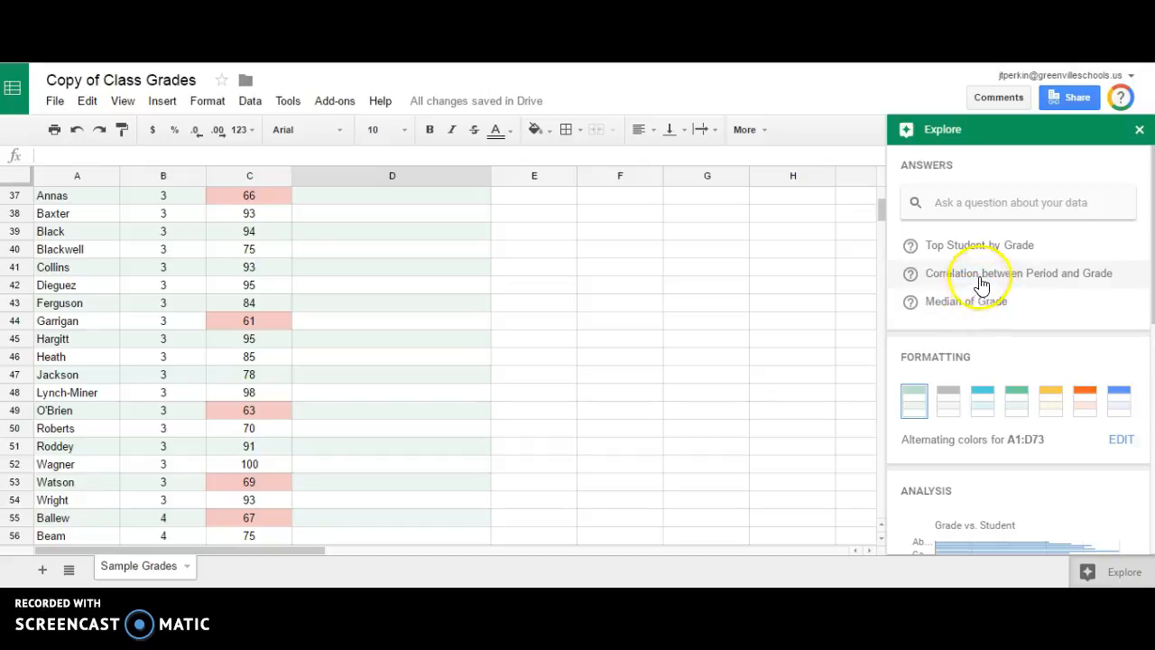
click(993, 276)
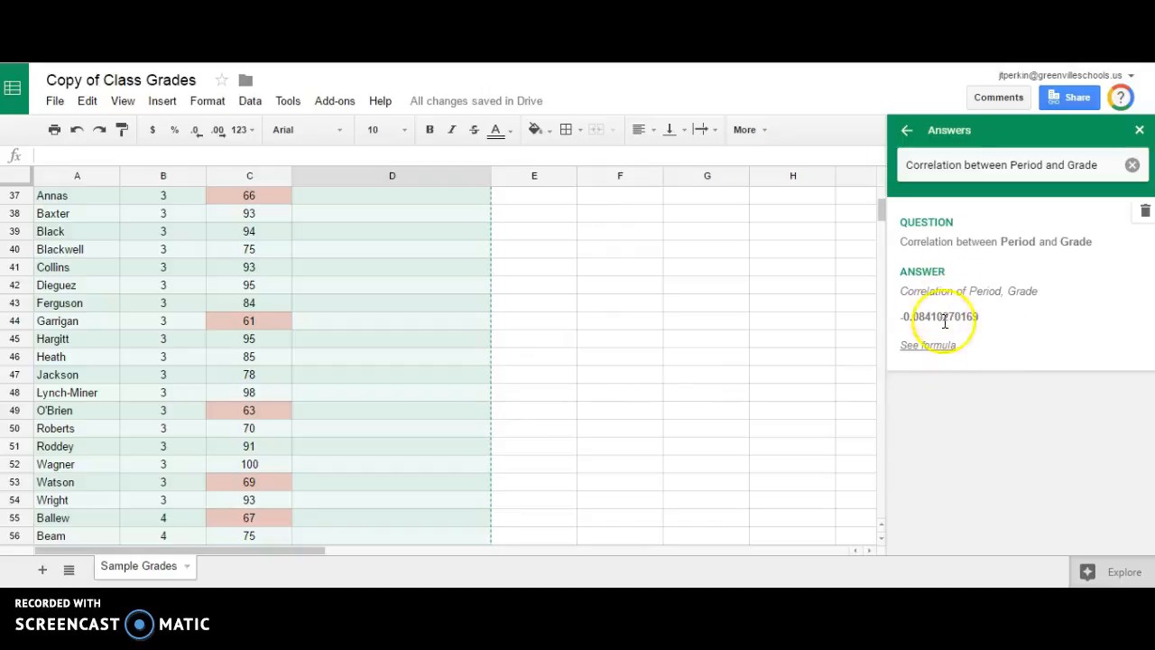
click(428, 291)
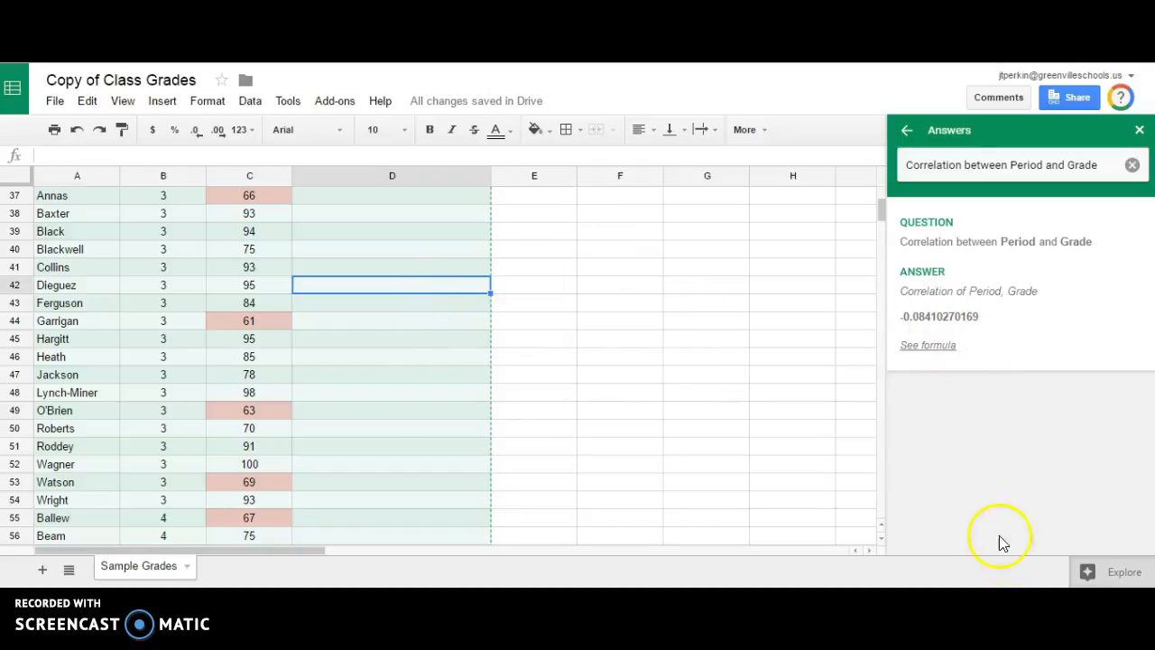
click(1112, 572)
click(1113, 572)
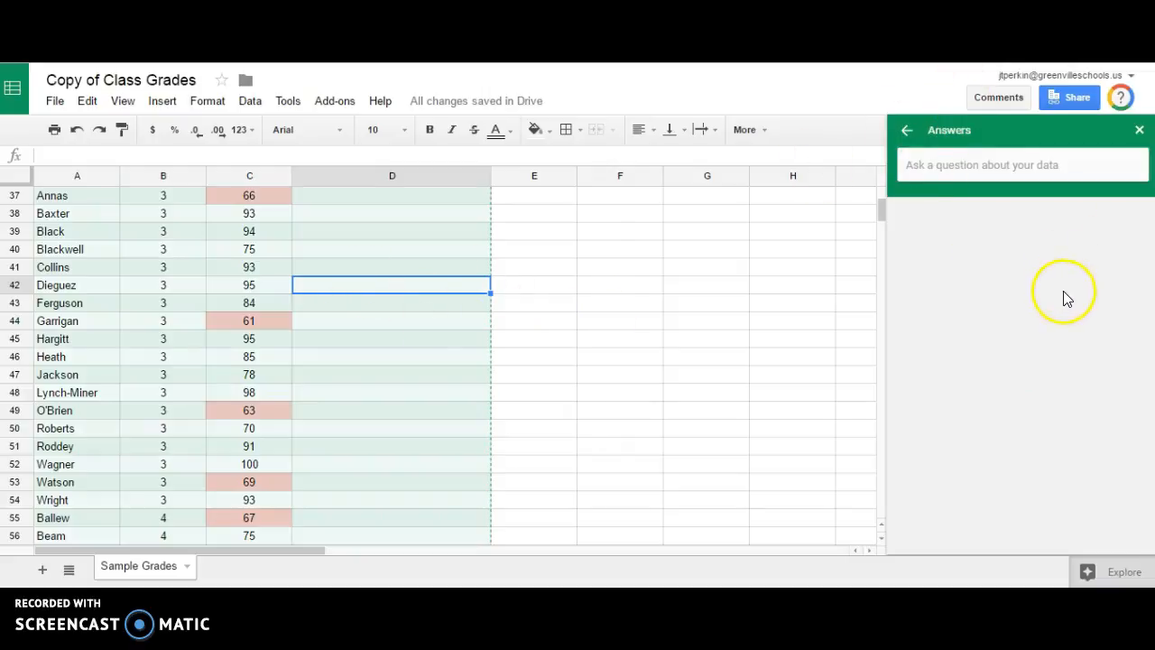
click(431, 354)
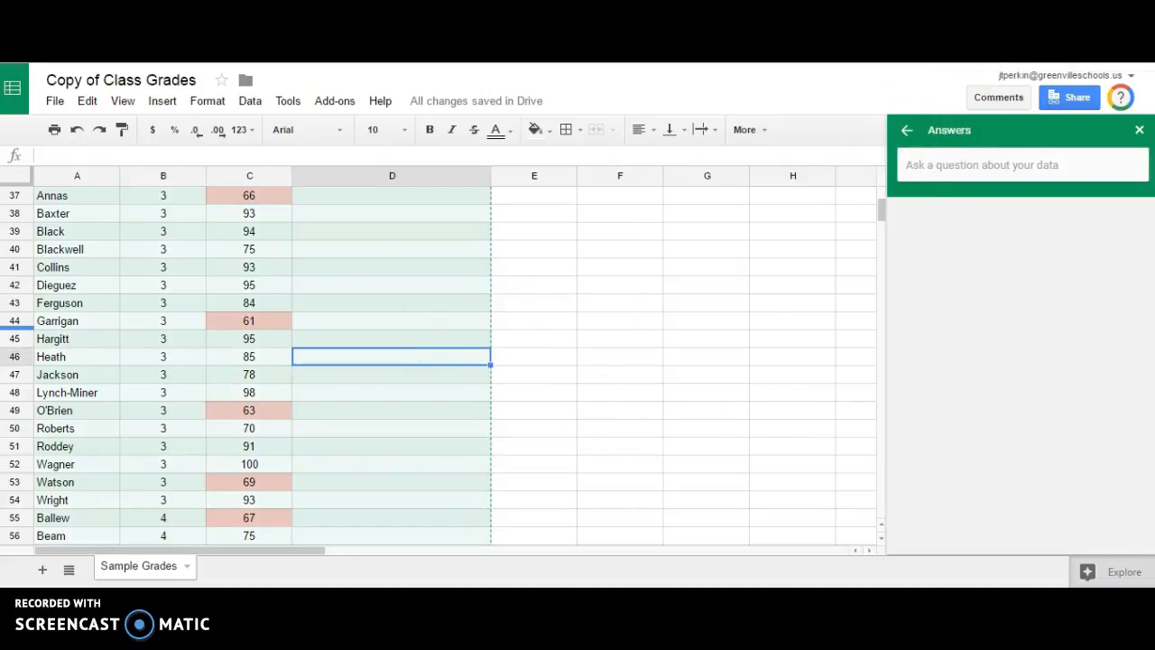